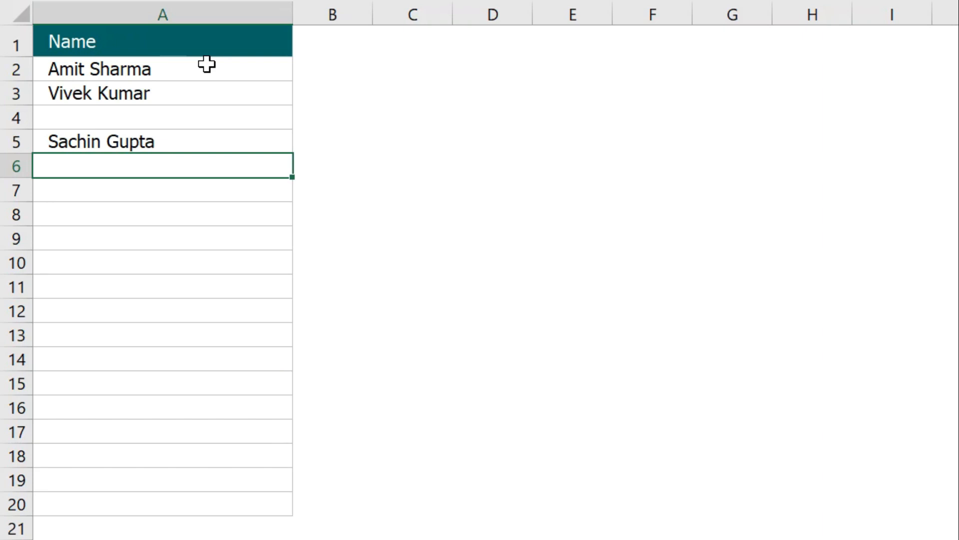
{"action": "left_click", "coordinate": [150, 141]}
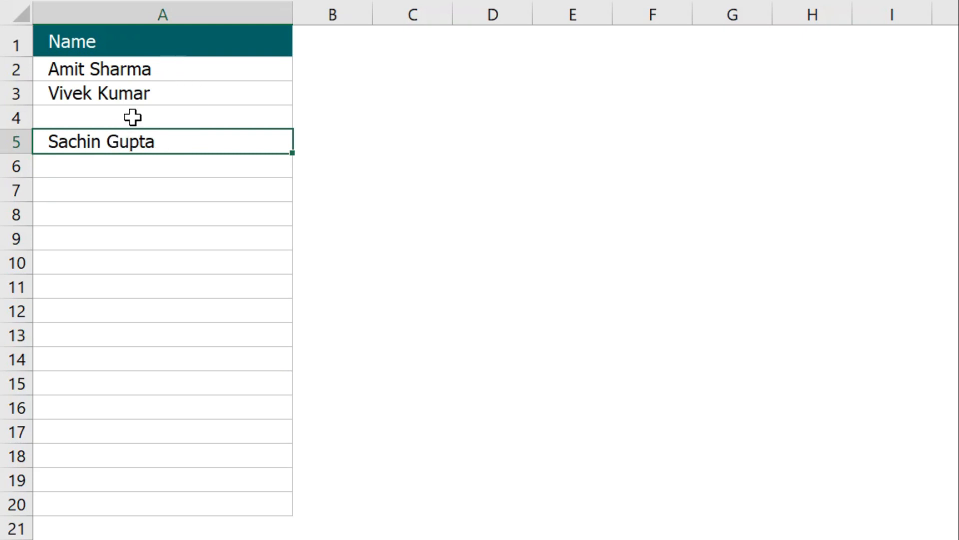
{"action": "left_click", "coordinate": [132, 69]}
{"action": "left_click_drag", "start_coordinate": [132, 69], "coordinate": [117, 135]}
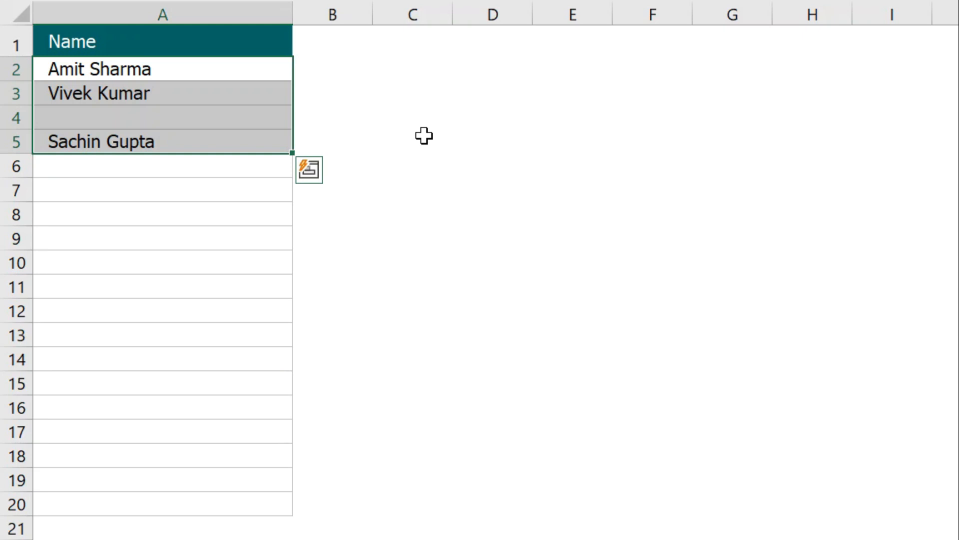
Step: Count the blank cells in A2:A5 with a COUNTBLANK formula in cell A7
{"action": "left_click", "coordinate": [159, 190]}
{"action": "type", "text": "=count"}
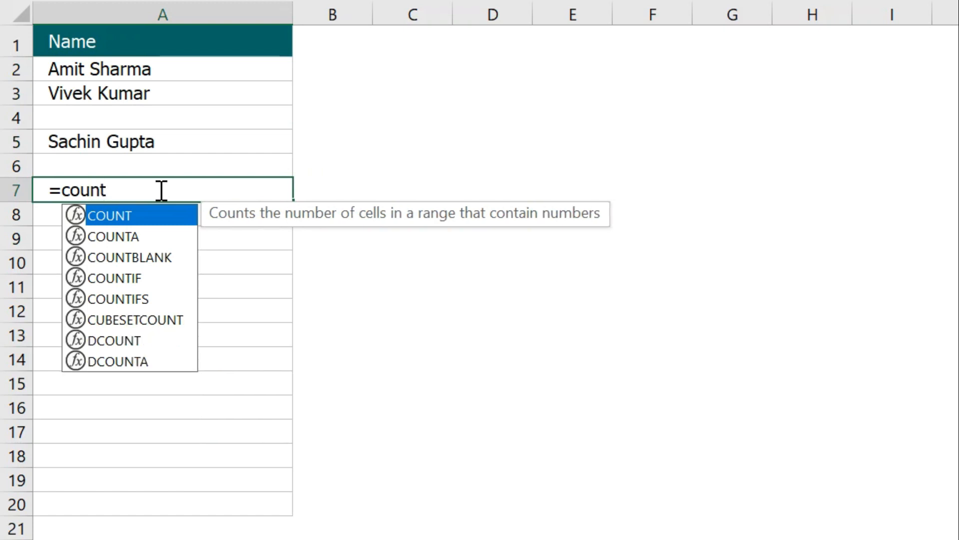
{"action": "type", "text": "b"}
{"action": "key", "text": "Tab"}
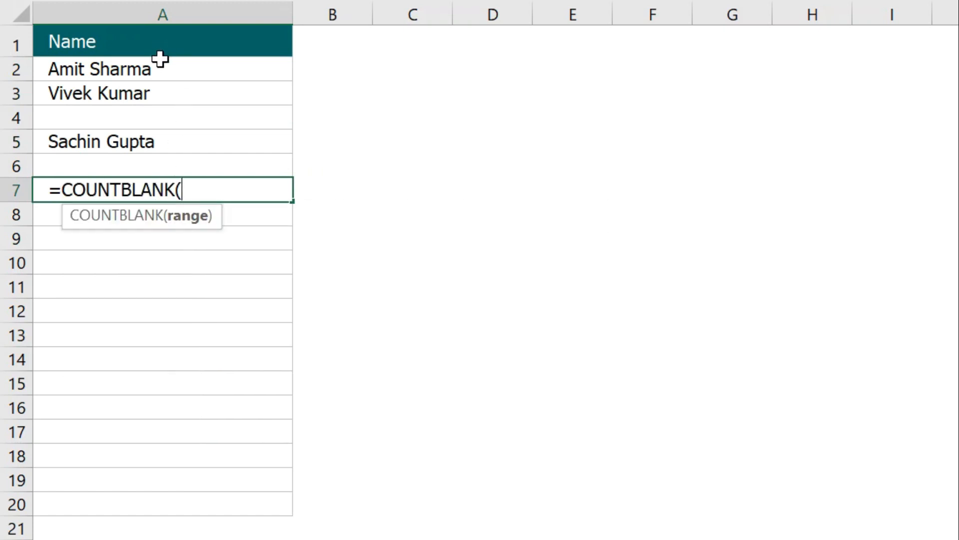
{"action": "left_click_drag", "start_coordinate": [158, 68], "coordinate": [153, 134]}
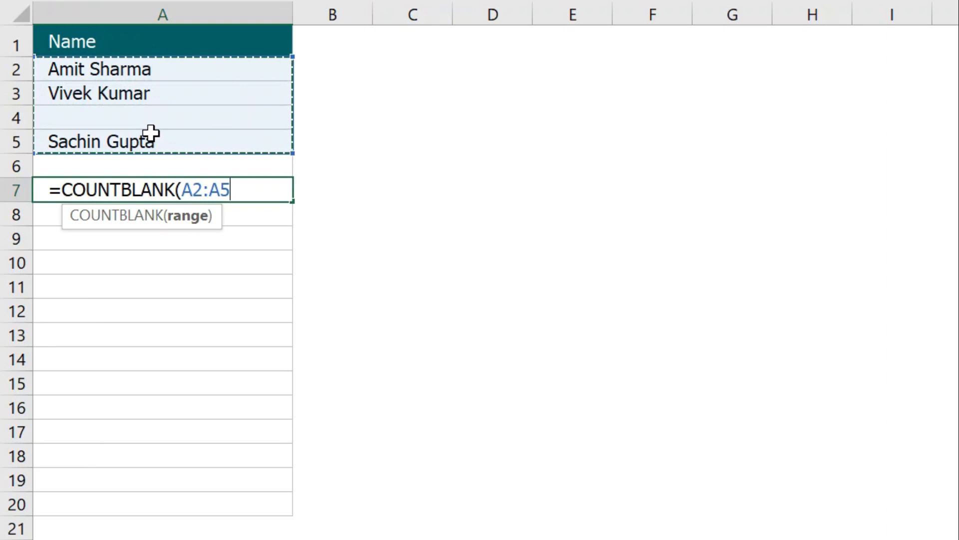
{"action": "type", "text": ")"}
{"action": "key", "text": "Return"}
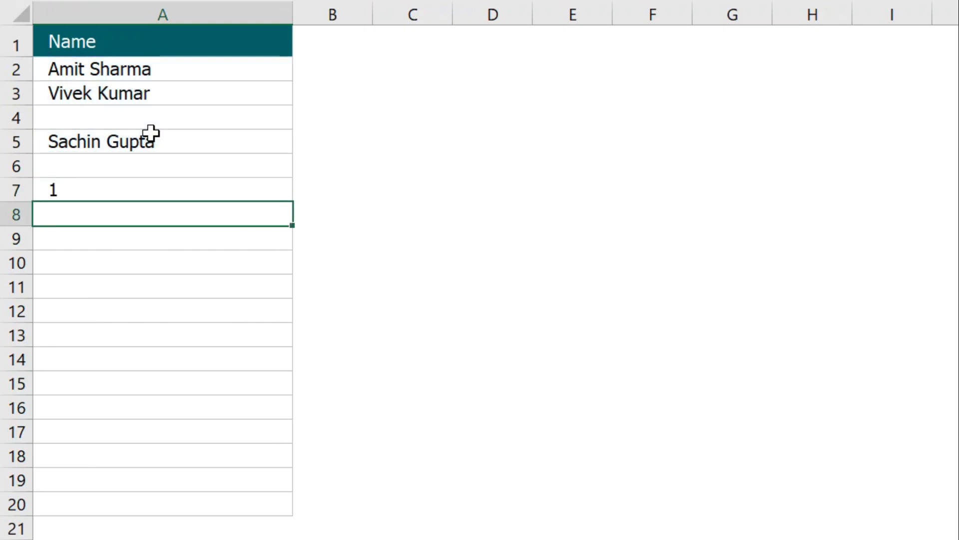
Step: Clear the COUNTBLANK formula from A7 and delete all the entries in A2:A20 below the Name header
{"action": "left_click", "coordinate": [122, 183]}
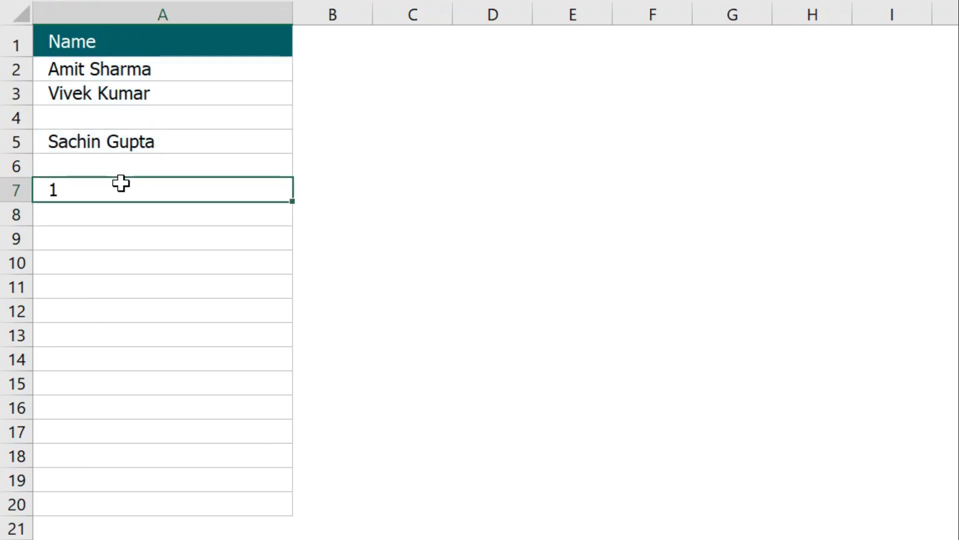
{"action": "key", "text": "Delete"}
{"action": "mouse_move", "coordinate": [132, 71]}
{"action": "left_mouse_down"}
{"action": "mouse_move", "coordinate": [167, 371]}
{"action": "mouse_move", "coordinate": [158, 493]}
{"action": "left_mouse_up"}
{"action": "key", "text": "Delete"}
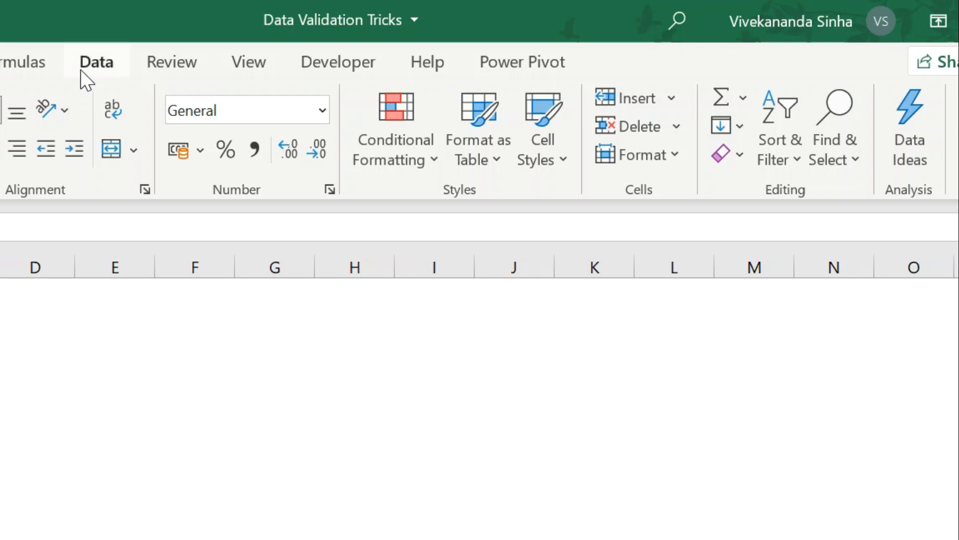
Step: Open Data Validation for the cells A2:A20 and set the allowed criteria to Custom
{"action": "left_click", "coordinate": [81, 71]}
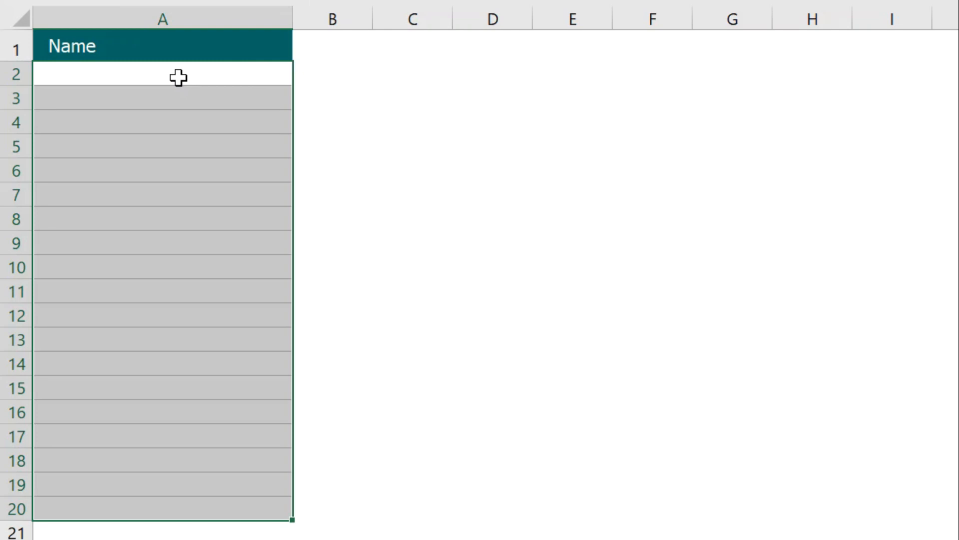
{"action": "key", "text": "alt+d"}
{"action": "key", "text": "l"}
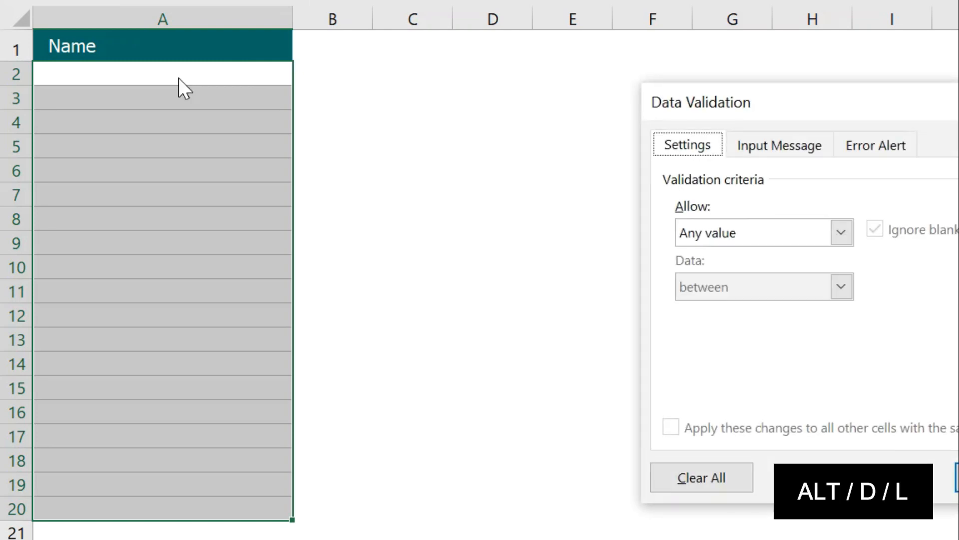
{"action": "left_click_drag", "start_coordinate": [729, 106], "coordinate": [389, 62]}
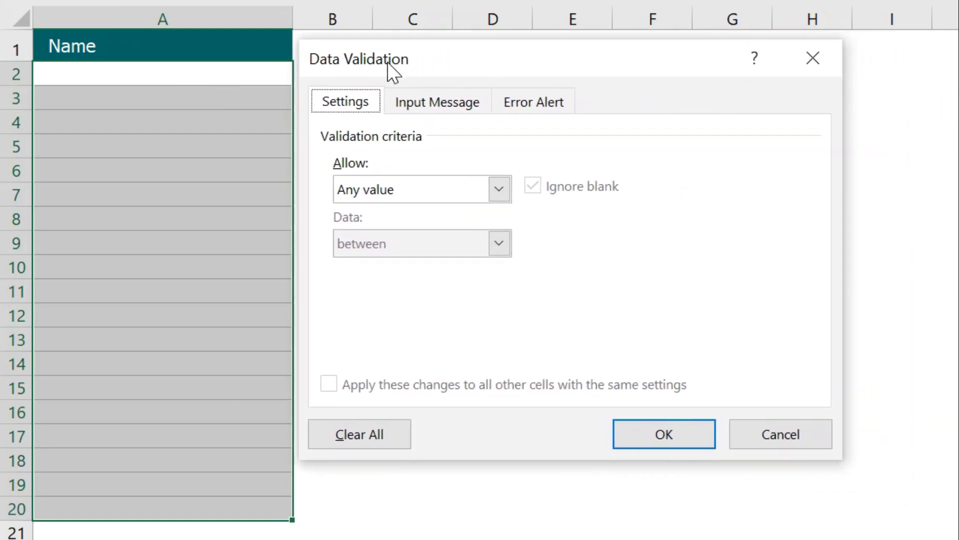
{"action": "left_click", "coordinate": [423, 200]}
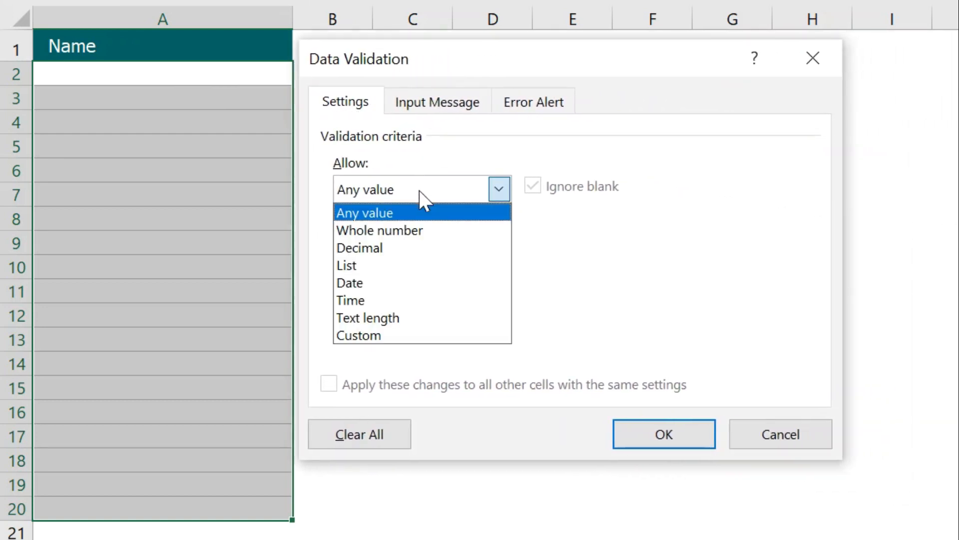
{"action": "left_click", "coordinate": [384, 335]}
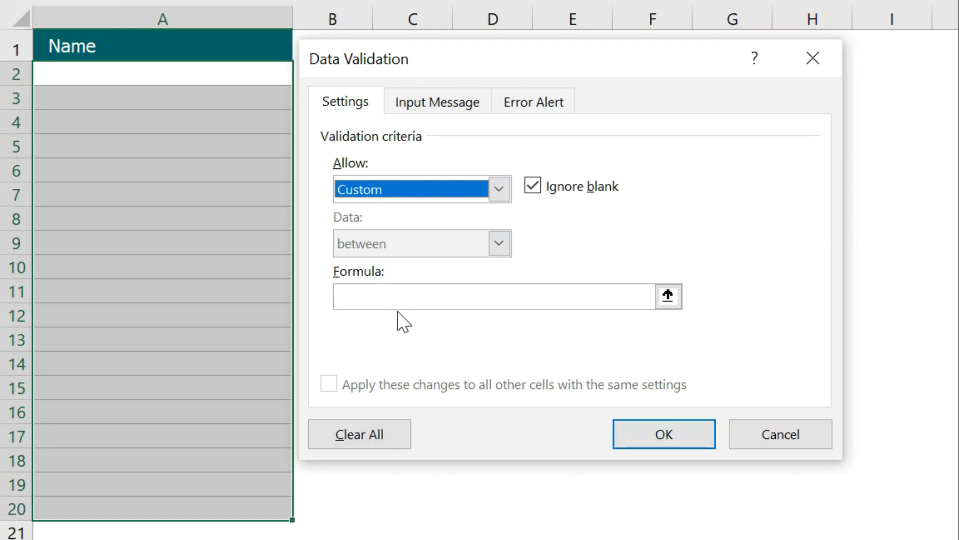
Step: Start the custom validation formula as =countblank(A2:A2, referencing cell A2 for both ends of the range
{"action": "left_click", "coordinate": [404, 299]}
{"action": "type", "text": "=co"}
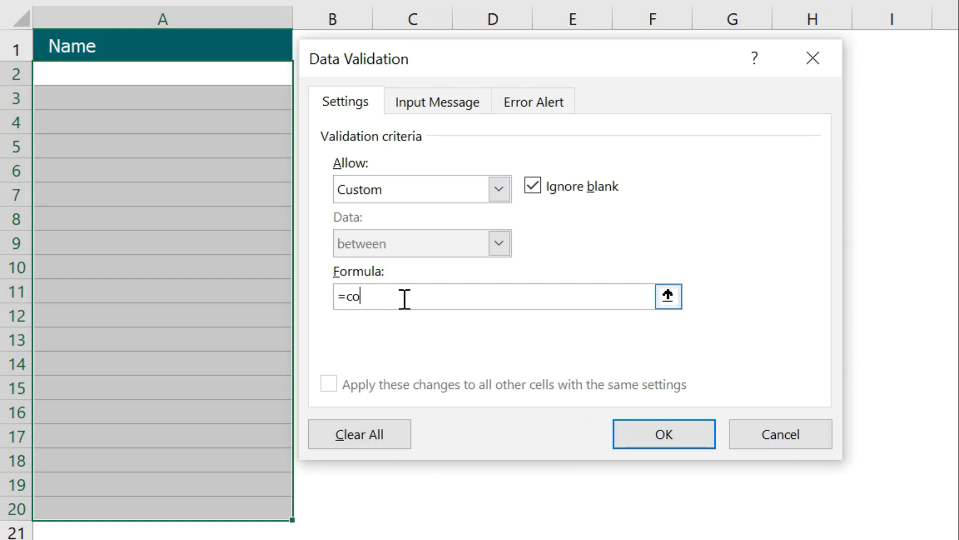
{"action": "type", "text": "untblank("}
{"action": "left_click", "coordinate": [174, 80]}
{"action": "type", "text": ":"}
{"action": "left_click", "coordinate": [174, 80]}
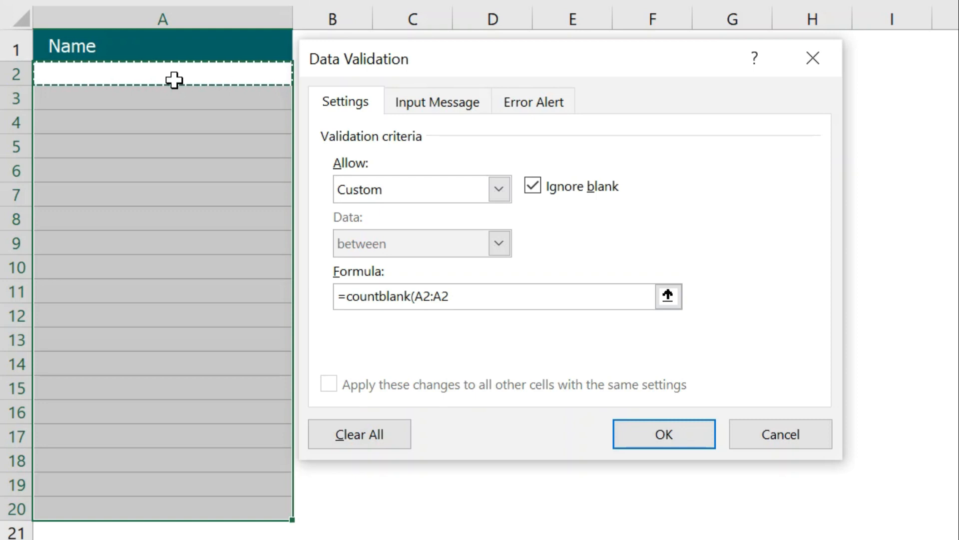
Step: Make the range's first reference absolute, complete the formula as =countblank($A$2:A2)=0, and apply the validation rule
{"action": "double_click", "coordinate": [420, 299]}
{"action": "left_click", "coordinate": [424, 298]}
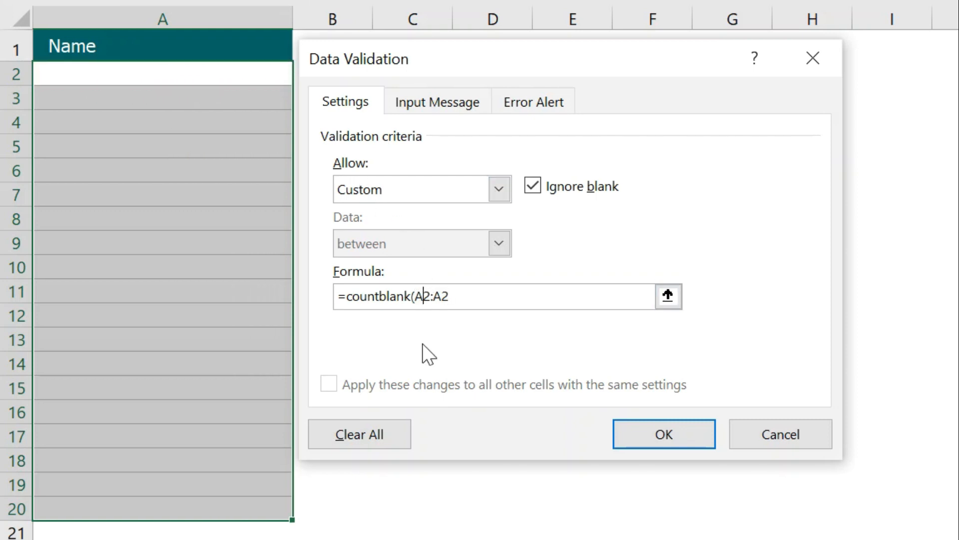
{"action": "key", "text": "F4"}
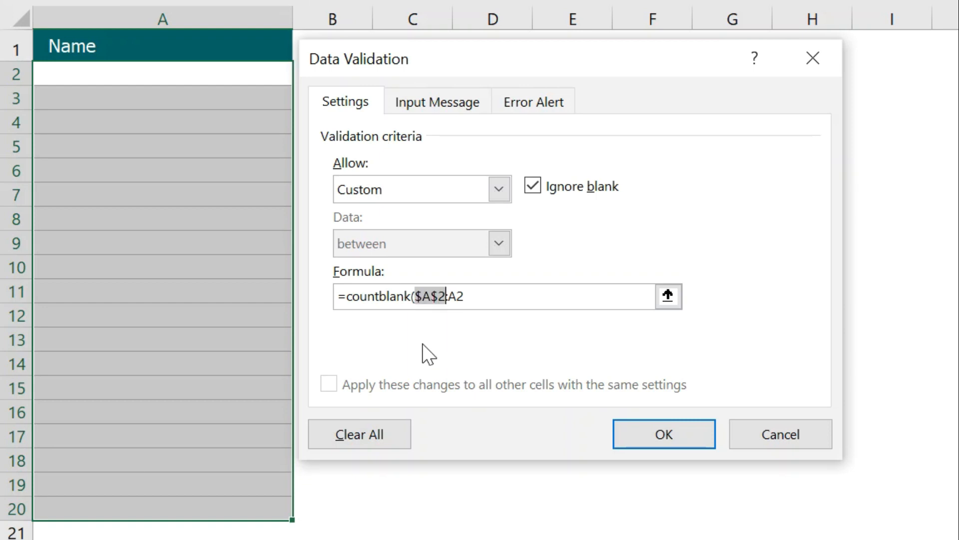
{"action": "left_click", "coordinate": [492, 295]}
{"action": "type", "text": ")"}
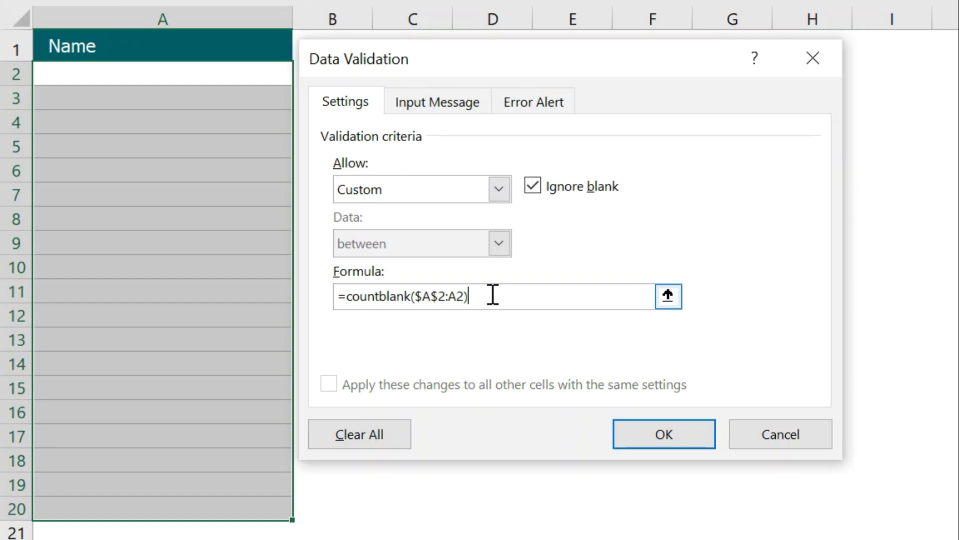
{"action": "type", "text": "=0"}
{"action": "left_click", "coordinate": [650, 422]}
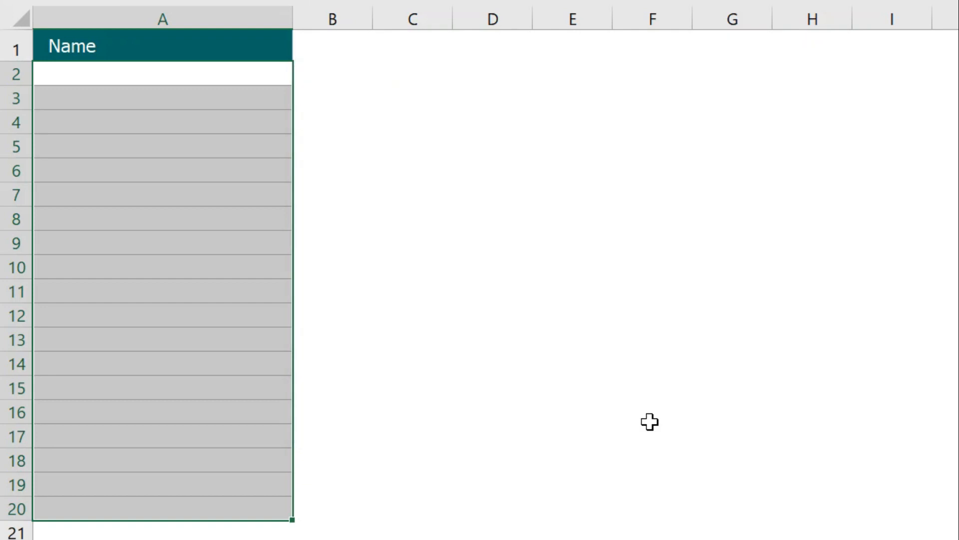
Step: Enter a person's full name in cell A2 and another full name in cell A3
{"action": "left_click", "coordinate": [140, 77]}
{"action": "type", "text": "Amit Shar"}
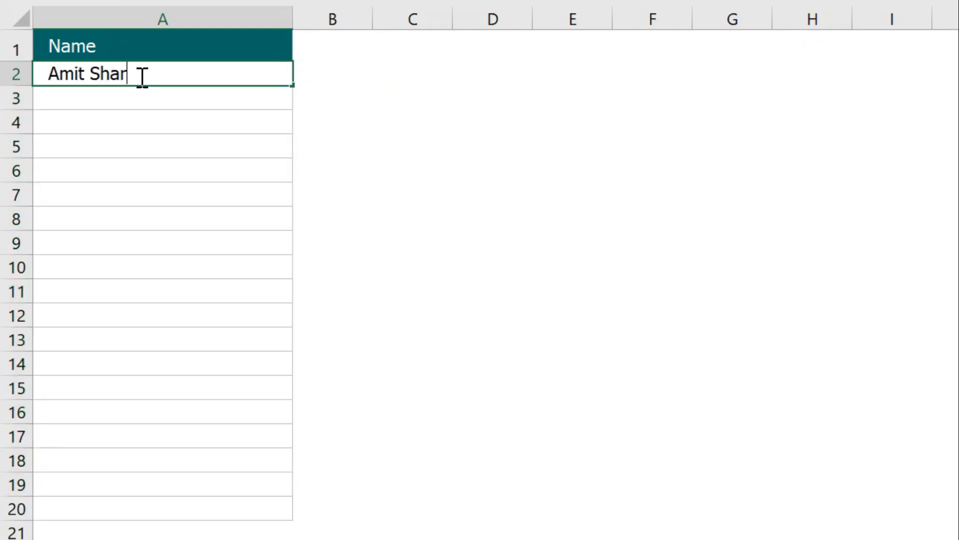
{"action": "type", "text": "ma"}
{"action": "key", "text": "Return"}
{"action": "type", "text": "Raj"}
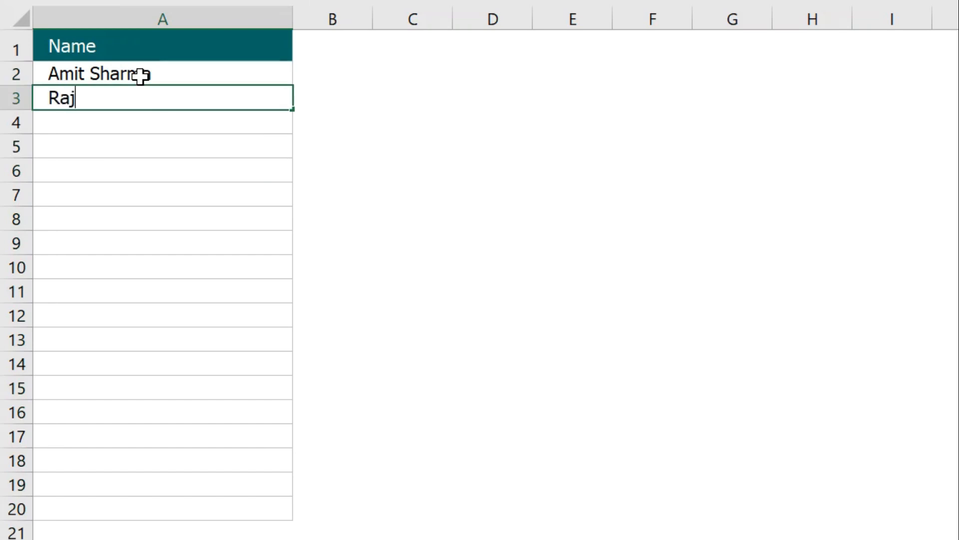
{"action": "type", "text": "eev Gupta"}
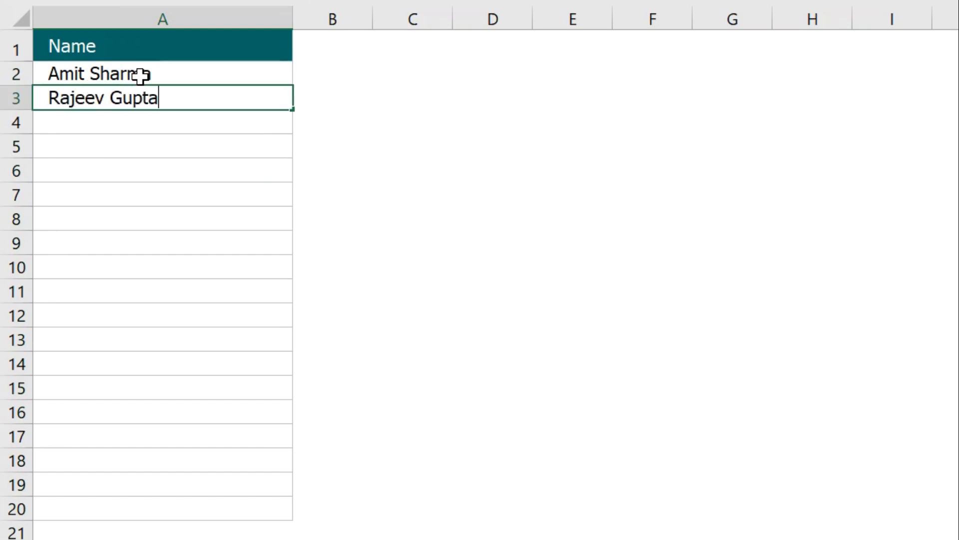
{"action": "key", "text": "Return"}
Step: Test the rule by leaving A4 blank and trying to enter a full name in A5, cancelling the entry
{"action": "key", "text": "Return"}
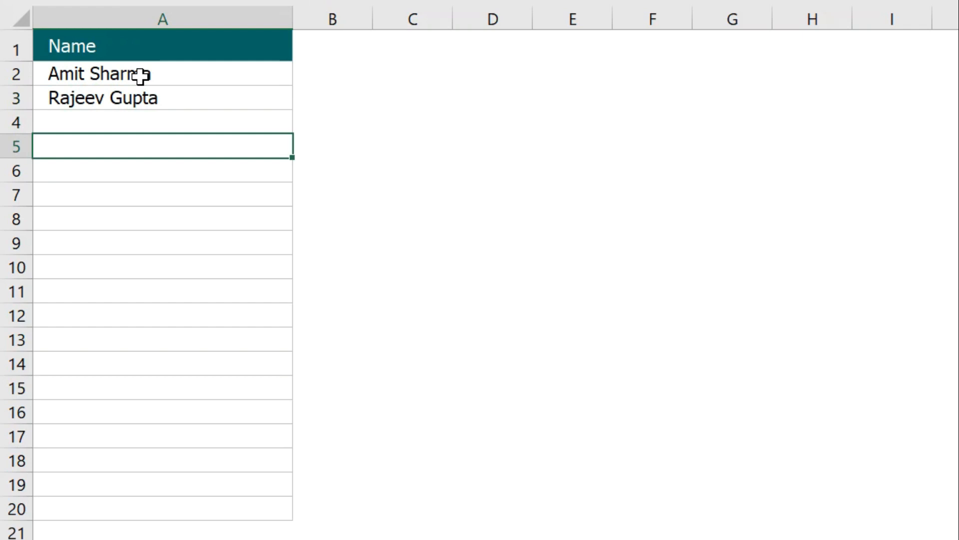
{"action": "type", "text": "Manis"}
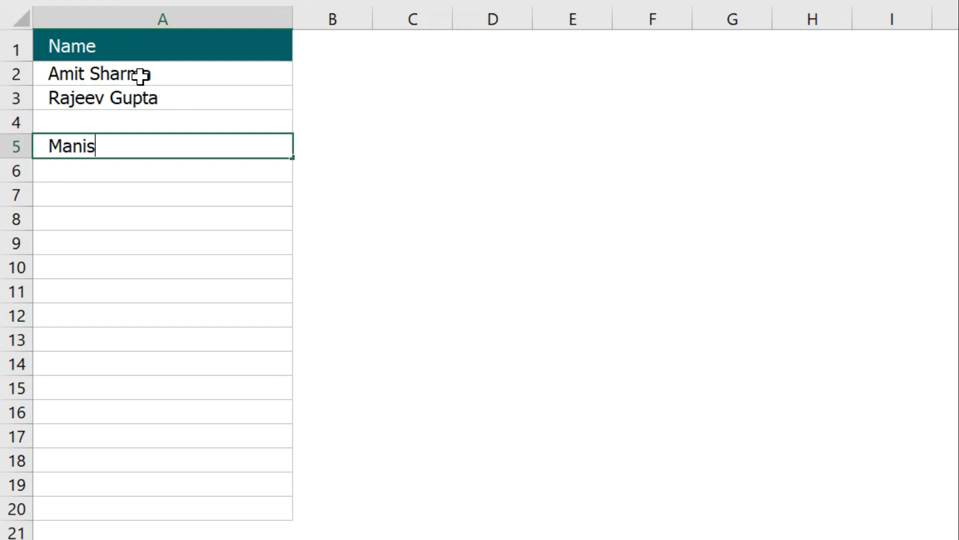
{"action": "type", "text": "h Mittal"}
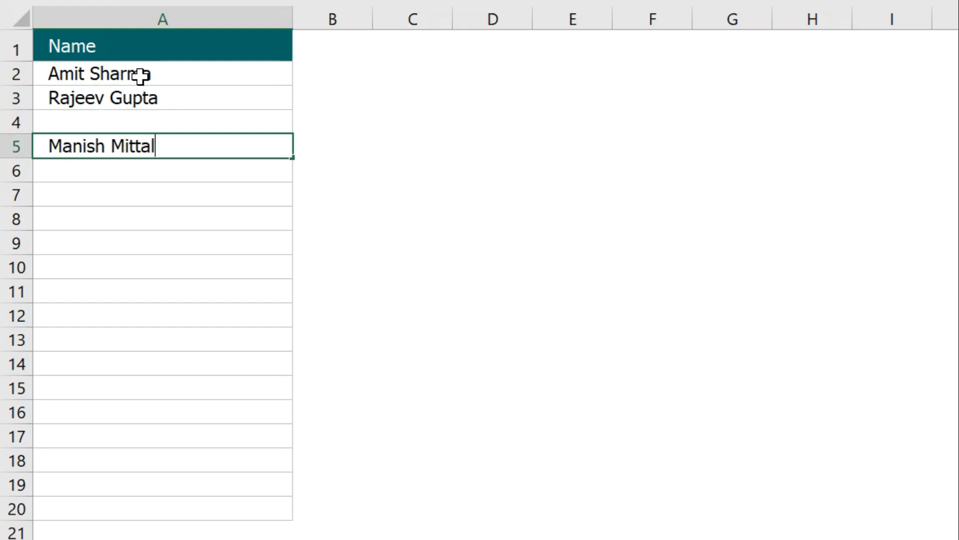
{"action": "key", "text": "Return"}
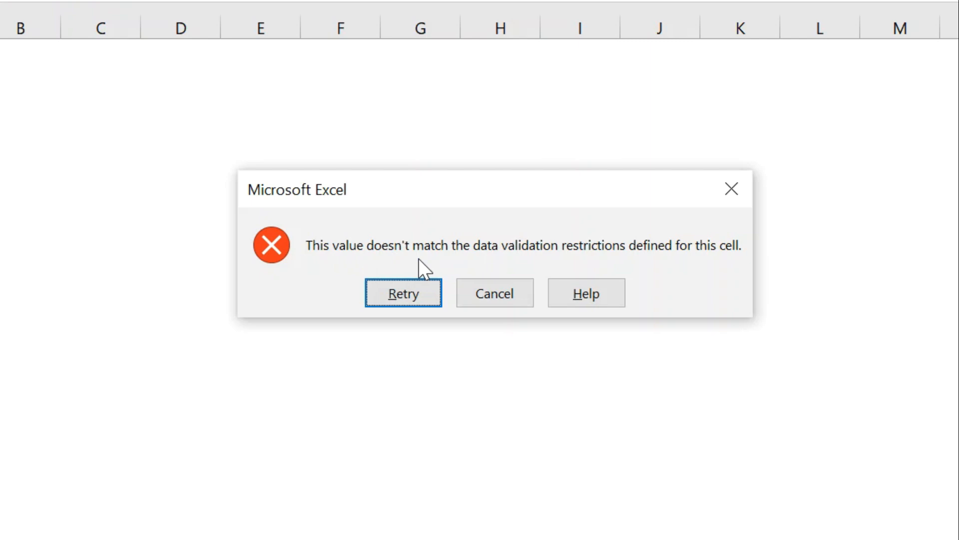
{"action": "left_click", "coordinate": [491, 295]}
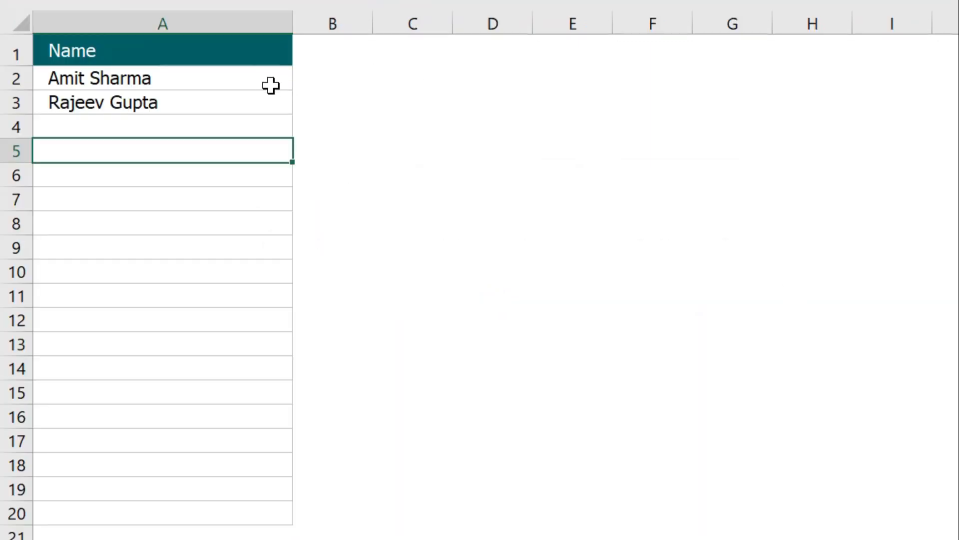
Step: Reopen Data Validation for A2:A20 and set the error alert title to "Invalid Input"
{"action": "left_click_drag", "start_coordinate": [271, 86], "coordinate": [206, 510]}
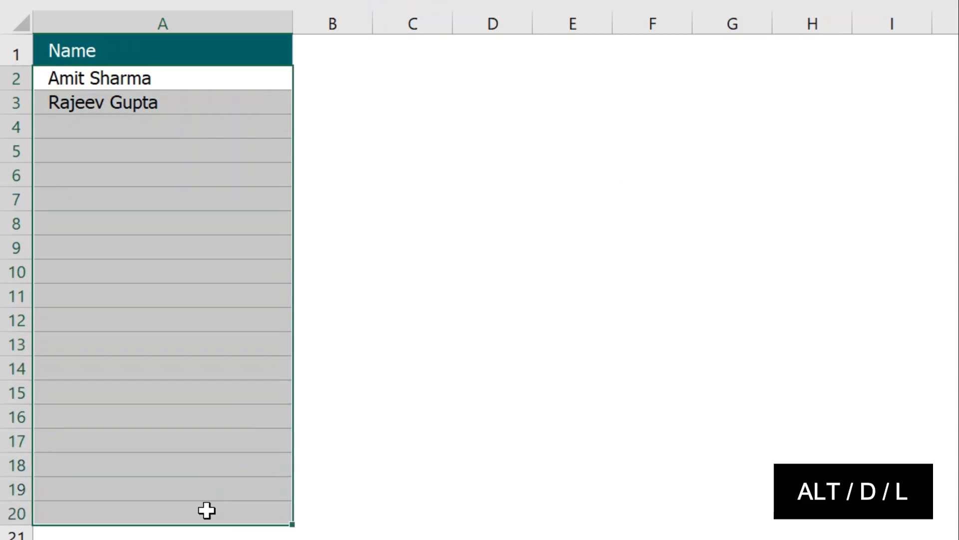
{"action": "key", "text": "alt+d"}
{"action": "key", "text": "l"}
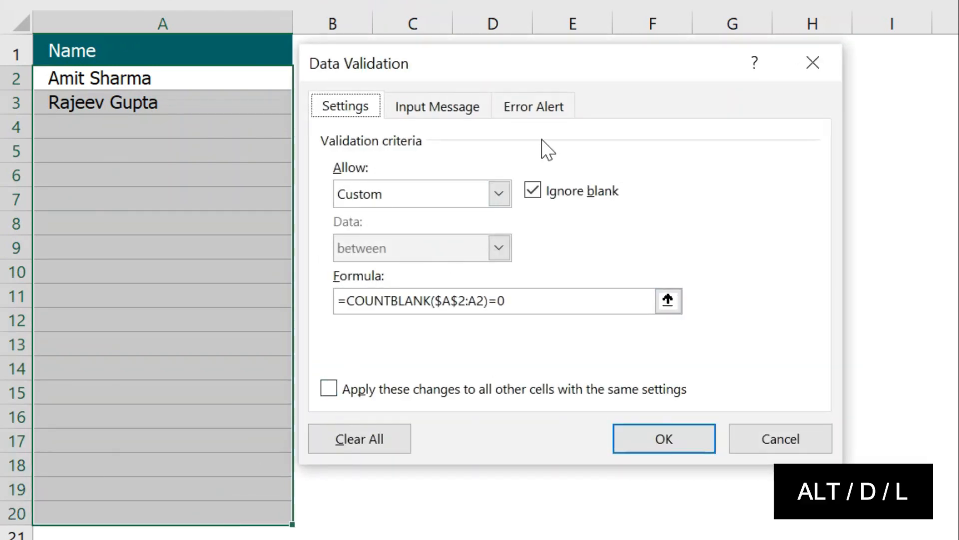
{"action": "left_click", "coordinate": [532, 111]}
{"action": "left_click", "coordinate": [585, 234]}
{"action": "type", "text": "Invalid "}
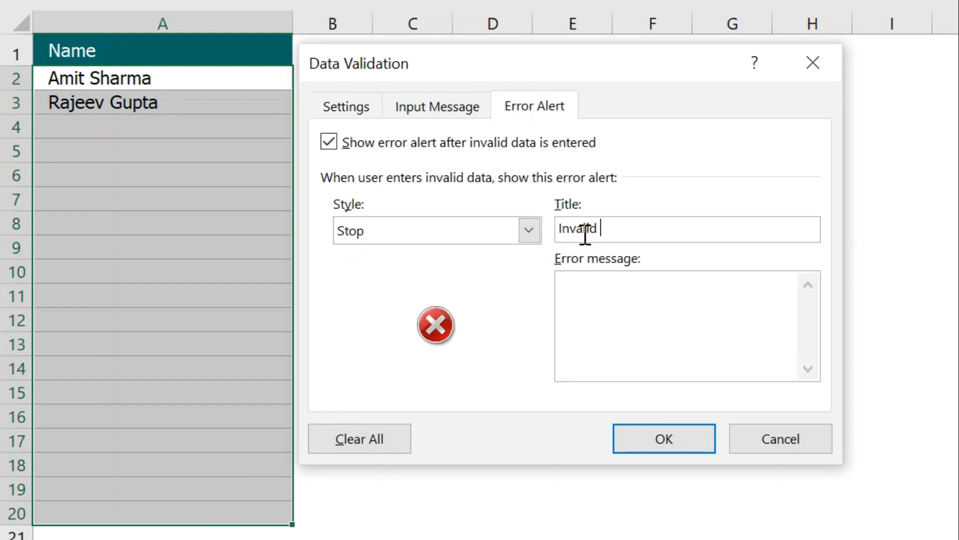
{"action": "type", "text": "Input"}
Step: Set the error message to "Blank Cells are not allowed." and apply the validation settings
{"action": "key", "text": "Tab"}
{"action": "type", "text": "Blan"}
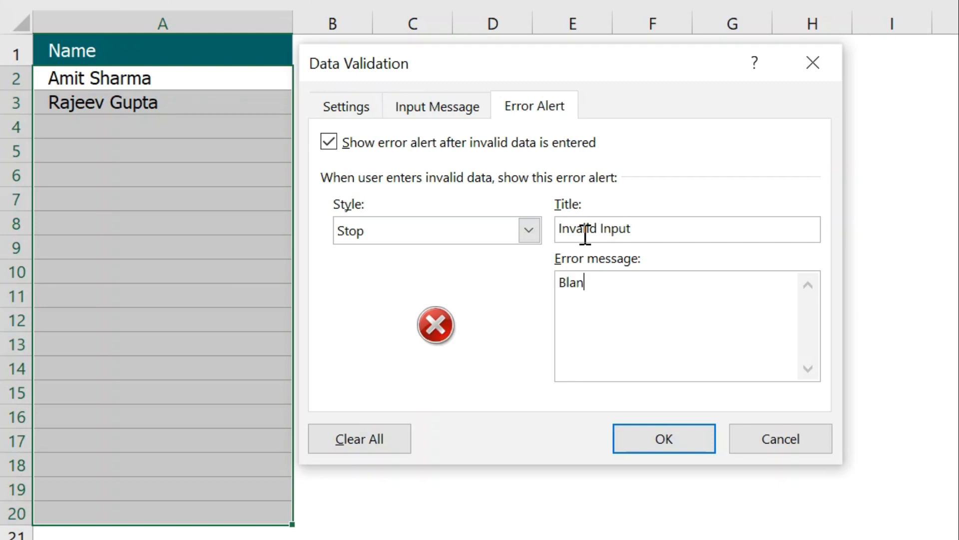
{"action": "type", "text": "k Cells are not "}
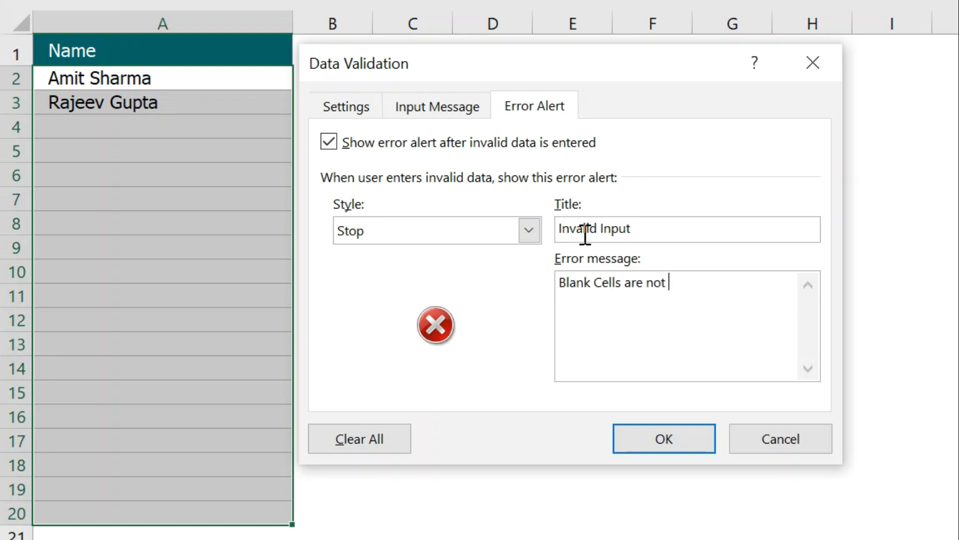
{"action": "type", "text": "allowed."}
{"action": "left_click", "coordinate": [682, 433]}
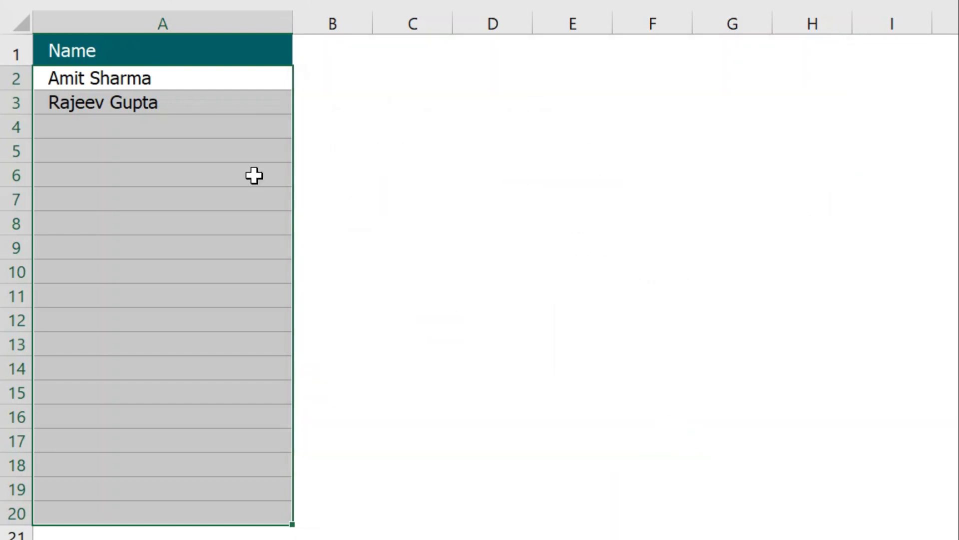
Step: Test the custom error alert by trying to enter a full name in A5 with A4 left blank, cancelling the entry
{"action": "left_click", "coordinate": [148, 160]}
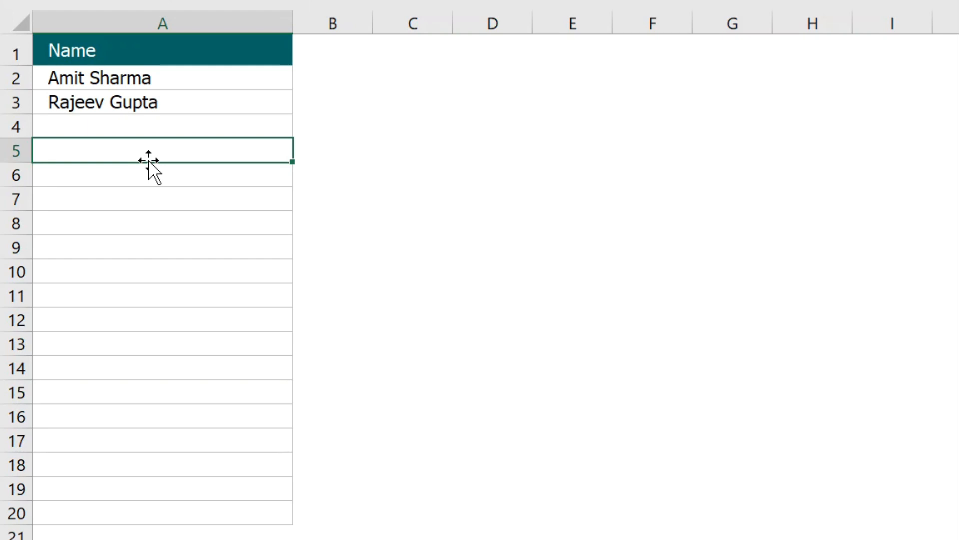
{"action": "type", "text": "Manish Mittal"}
{"action": "key", "text": "Return"}
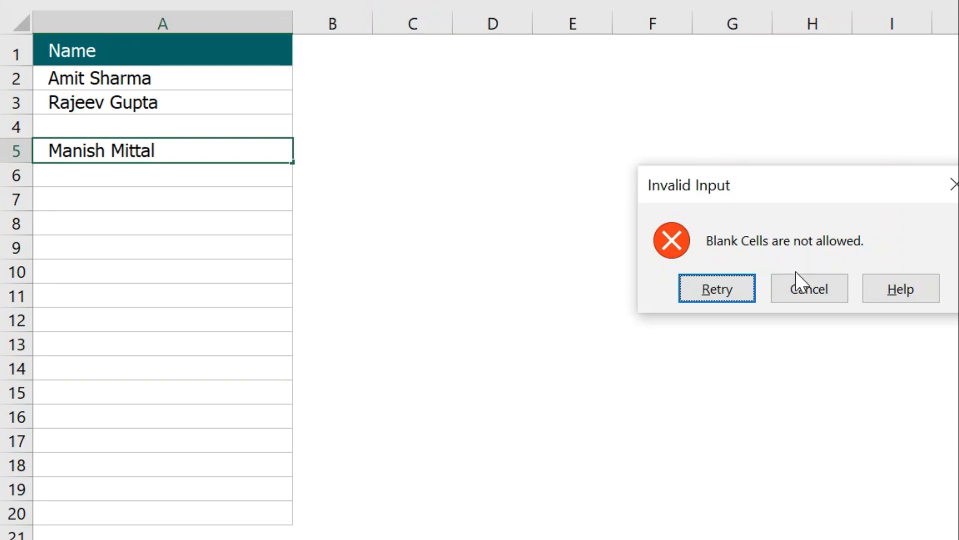
{"action": "left_click", "coordinate": [775, 292]}
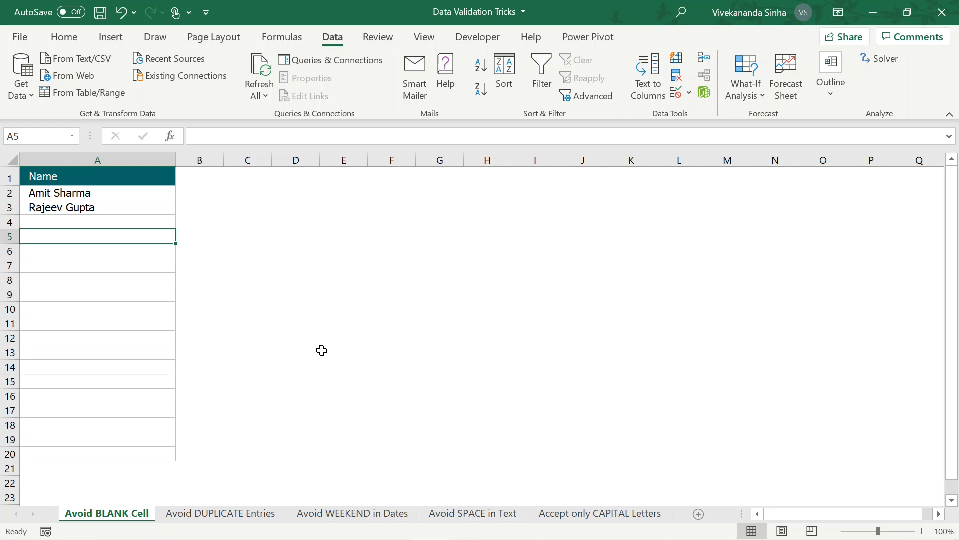
Step: Switch to the Avoid DUPLICATE Entries sheet and enter three different first names in cells A2 to A4
{"action": "left_click", "coordinate": [231, 519]}
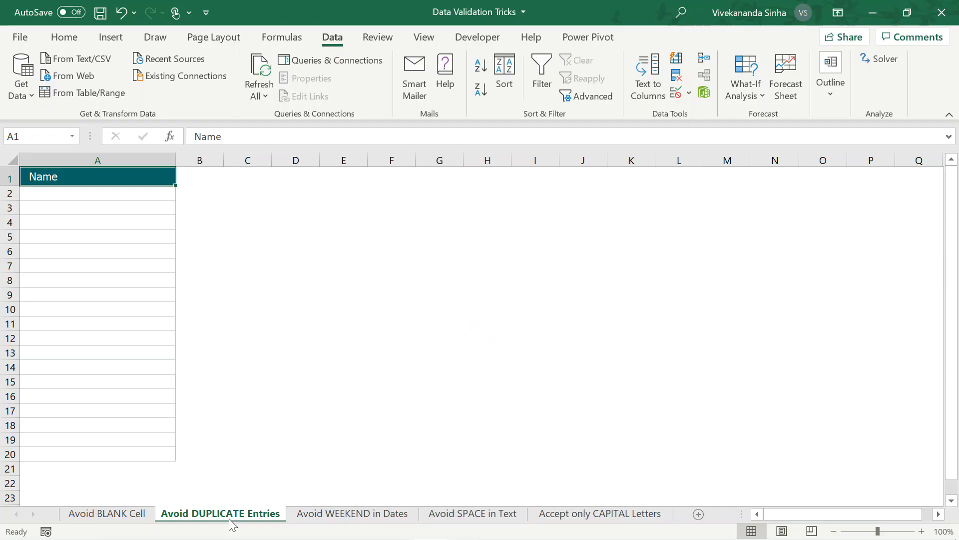
{"action": "left_click", "coordinate": [144, 196]}
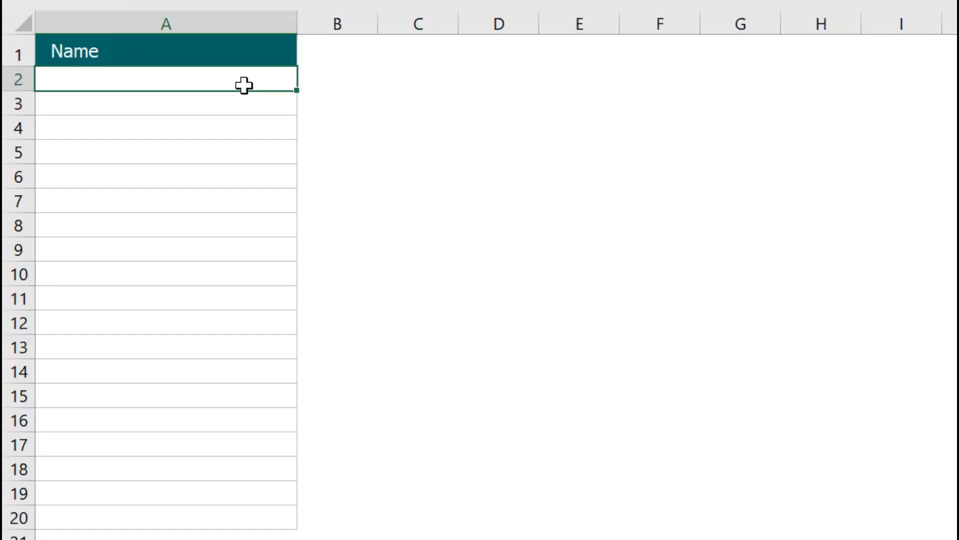
{"action": "type", "text": "Amit"}
{"action": "key", "text": "Return"}
{"action": "type", "text": "Rajeev"}
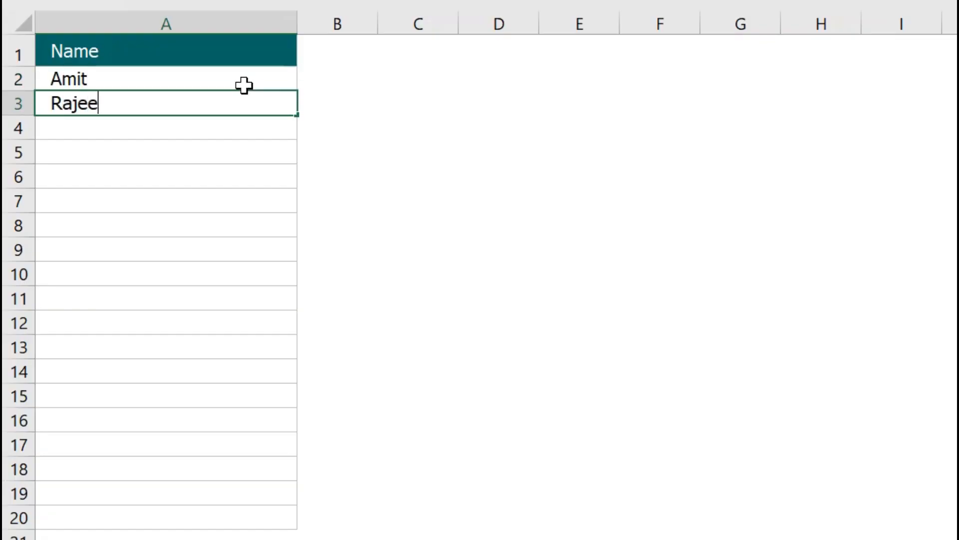
{"action": "key", "text": "Return"}
{"action": "type", "text": "Sachi"}
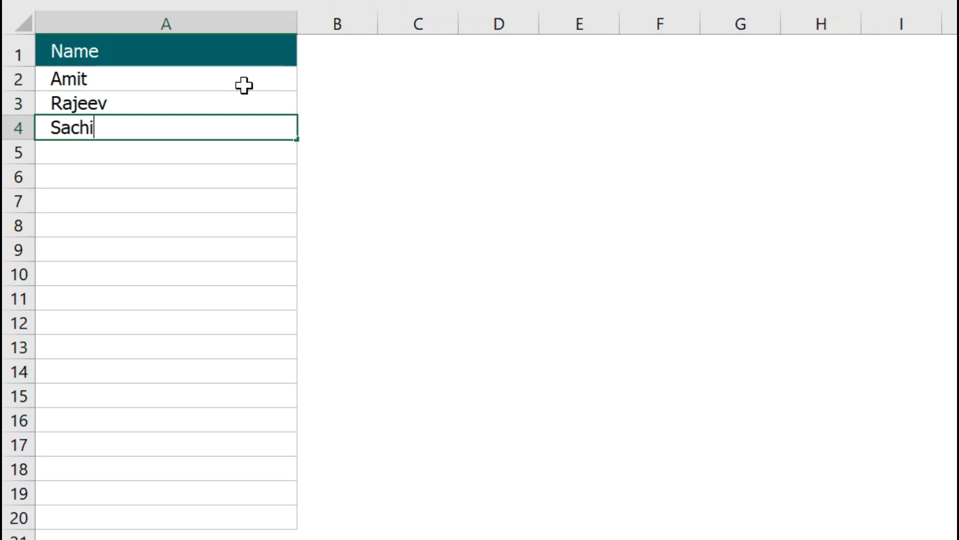
{"action": "type", "text": "n"}
{"action": "key", "text": "Return"}
Step: Enter the same first name as in A2 again in cell A5 as a duplicate, and select A2:A5
{"action": "type", "text": "Amit"}
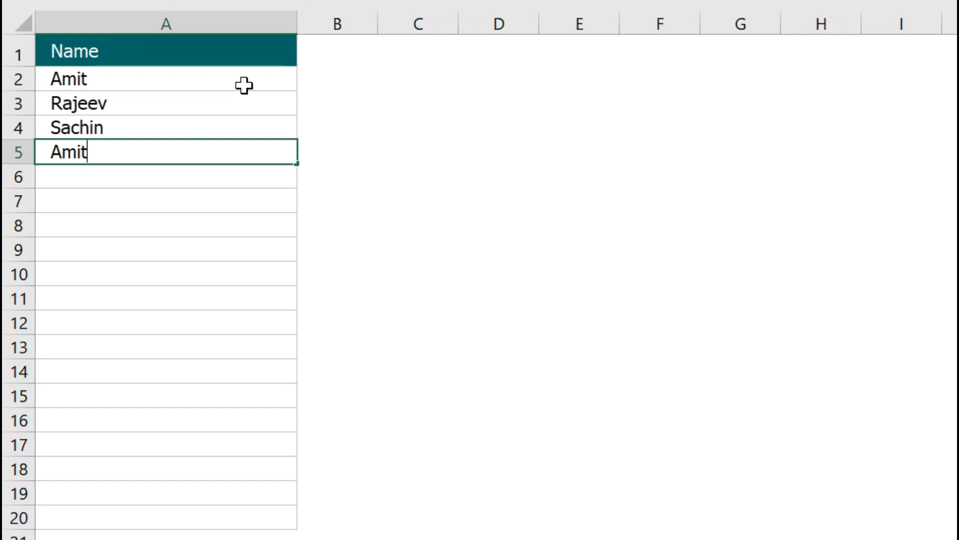
{"action": "key", "text": "Escape"}
{"action": "left_click", "coordinate": [128, 78]}
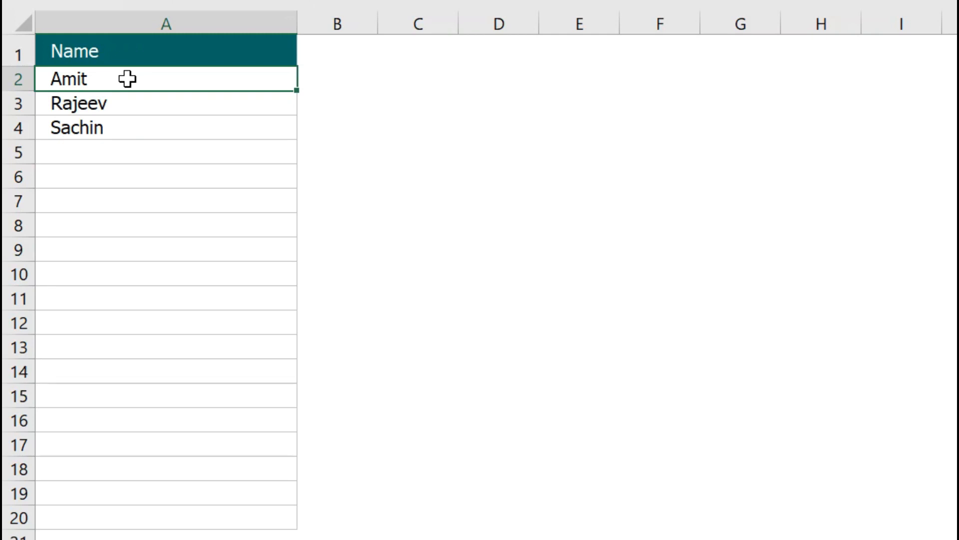
{"action": "left_click", "coordinate": [111, 152]}
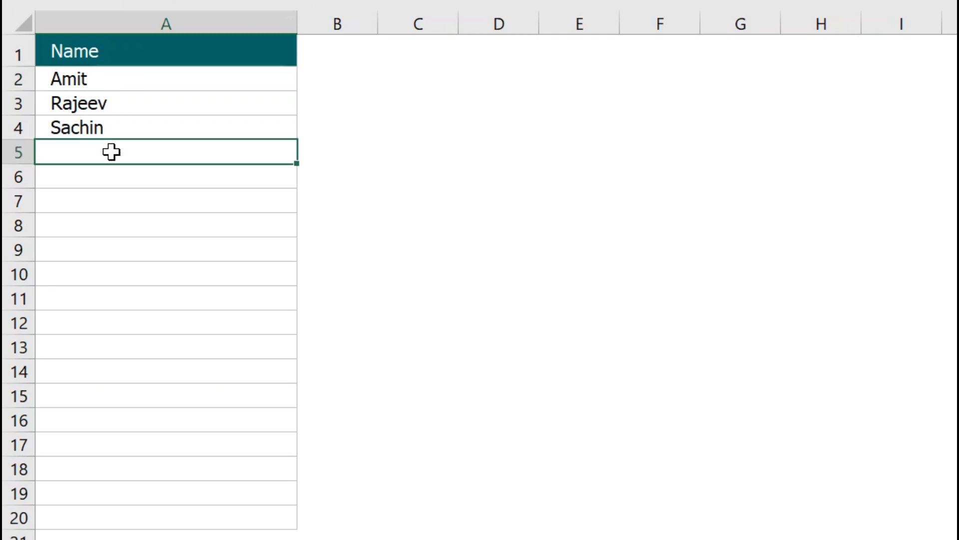
{"action": "type", "text": "Amit"}
{"action": "key", "text": "Return"}
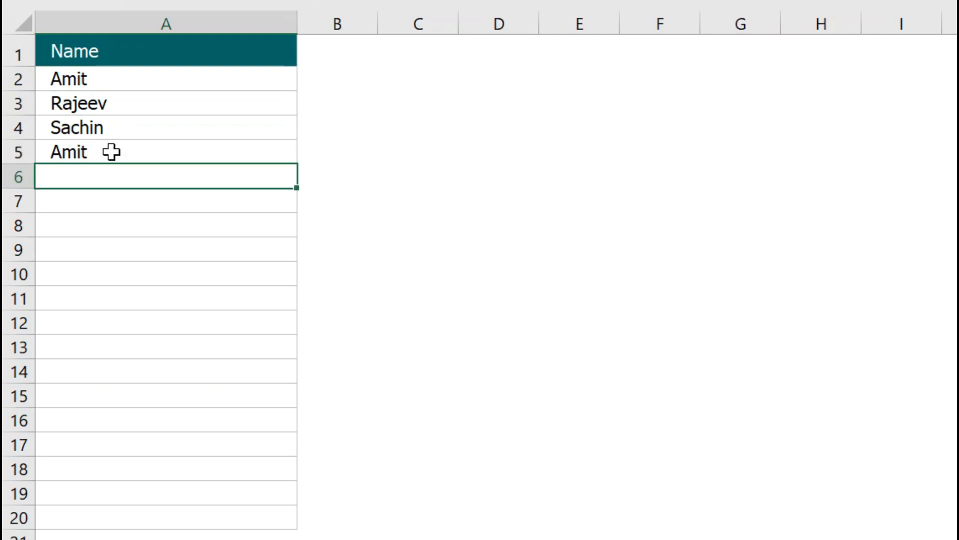
{"action": "left_click_drag", "start_coordinate": [112, 152], "coordinate": [113, 80]}
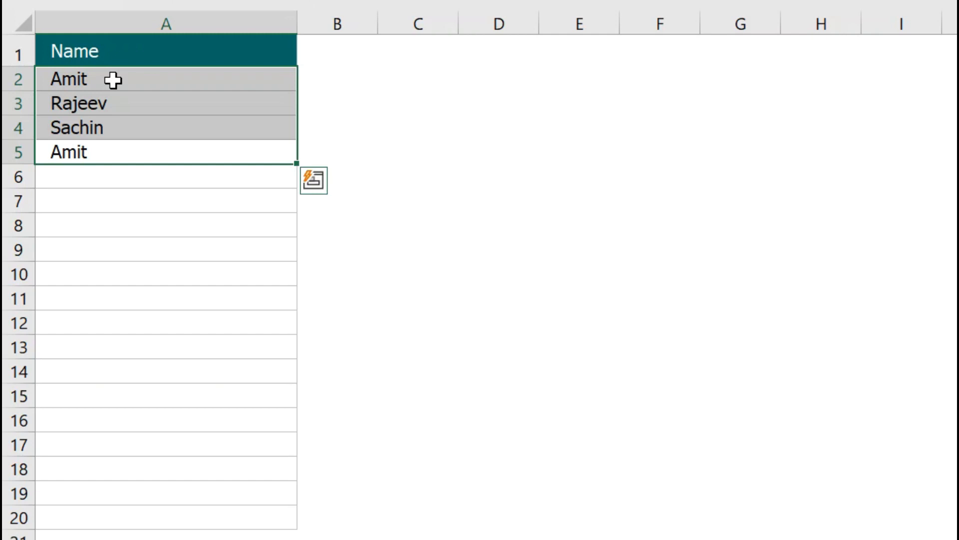
Step: Enter the formula =COUNTIF(A2:A5,A2) in cell A7 to count occurrences of the first name
{"action": "left_click", "coordinate": [99, 199]}
{"action": "type", "text": "=counti"}
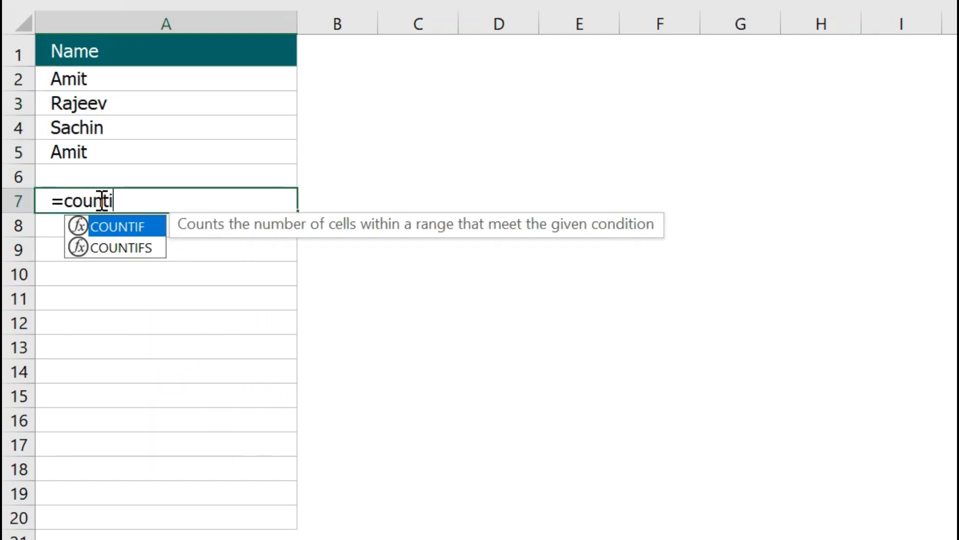
{"action": "key", "text": "Tab"}
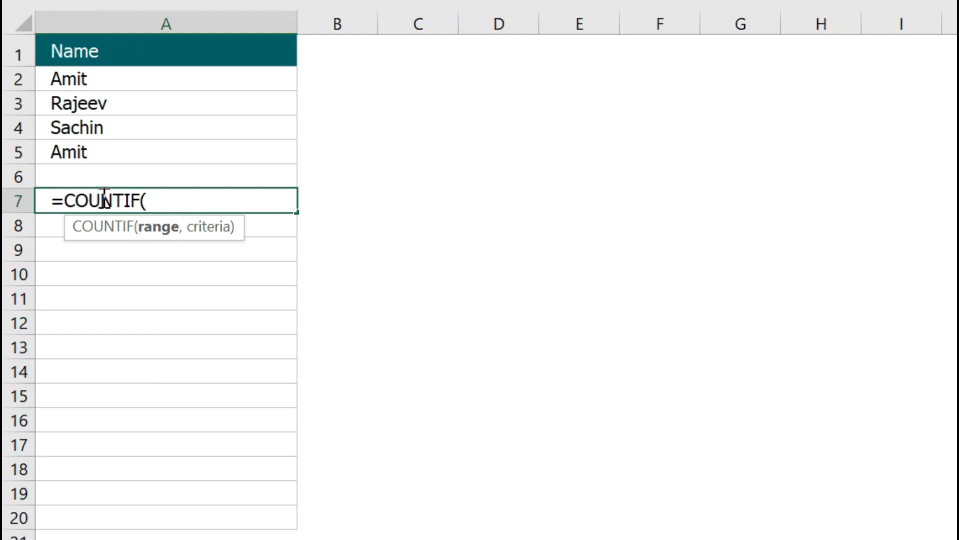
{"action": "left_click_drag", "start_coordinate": [154, 73], "coordinate": [149, 152]}
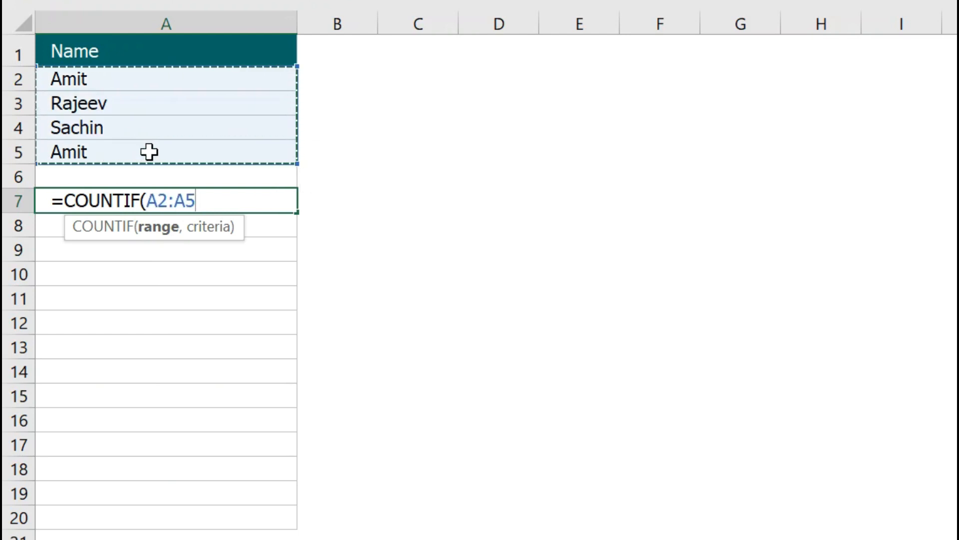
{"action": "type", "text": ","}
{"action": "left_click", "coordinate": [130, 79]}
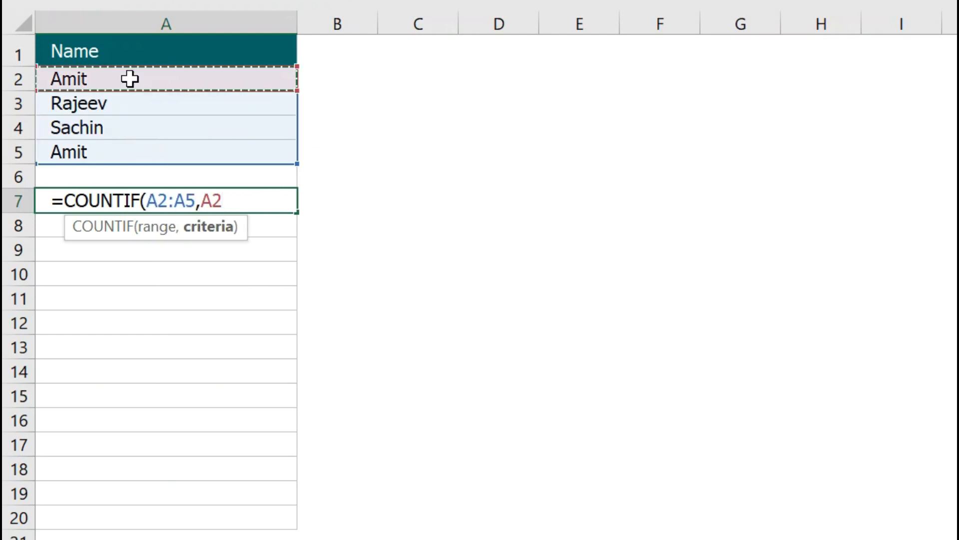
{"action": "type", "text": ")"}
{"action": "key", "text": "Return"}
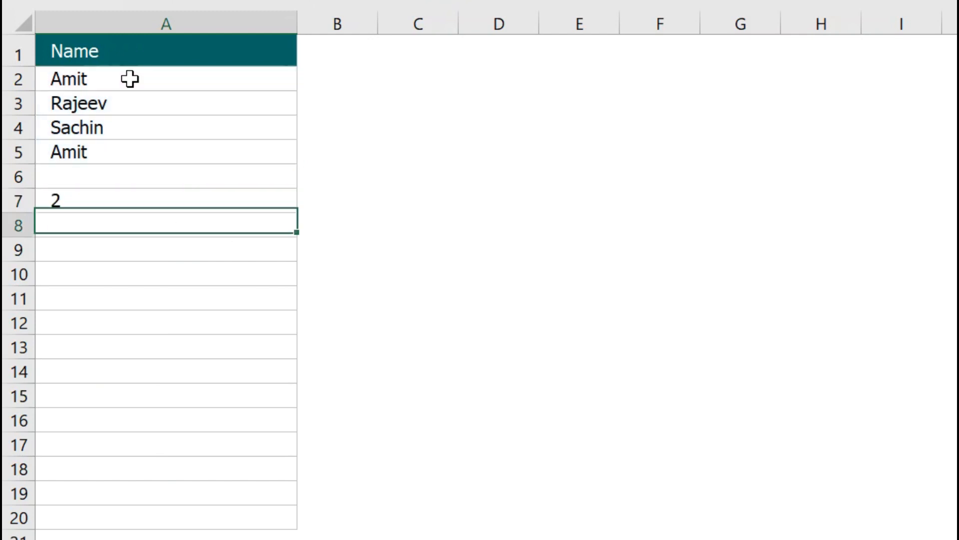
Step: Extend the A7 formula to the logical test =COUNTIF(A2:A5,A2)=1
{"action": "left_click", "coordinate": [124, 200]}
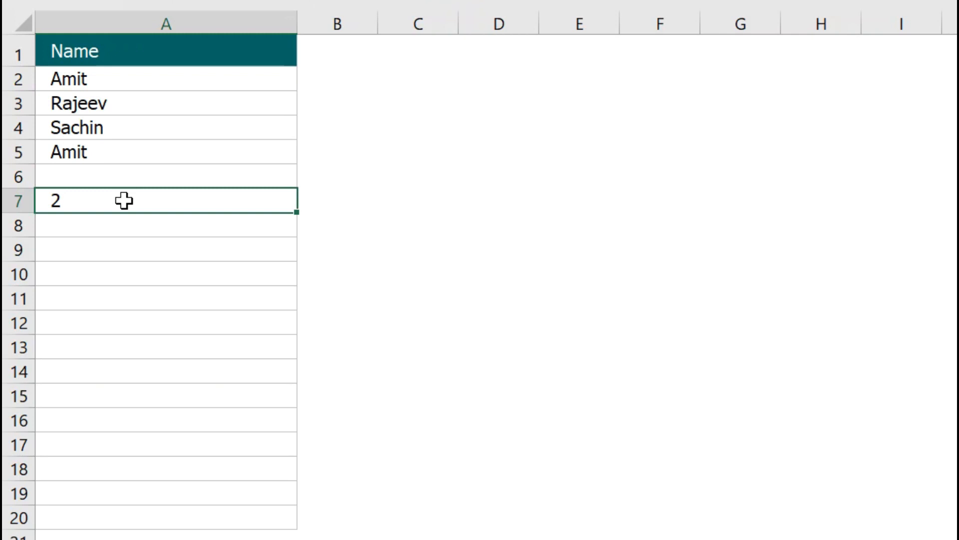
{"action": "double_click", "coordinate": [124, 200]}
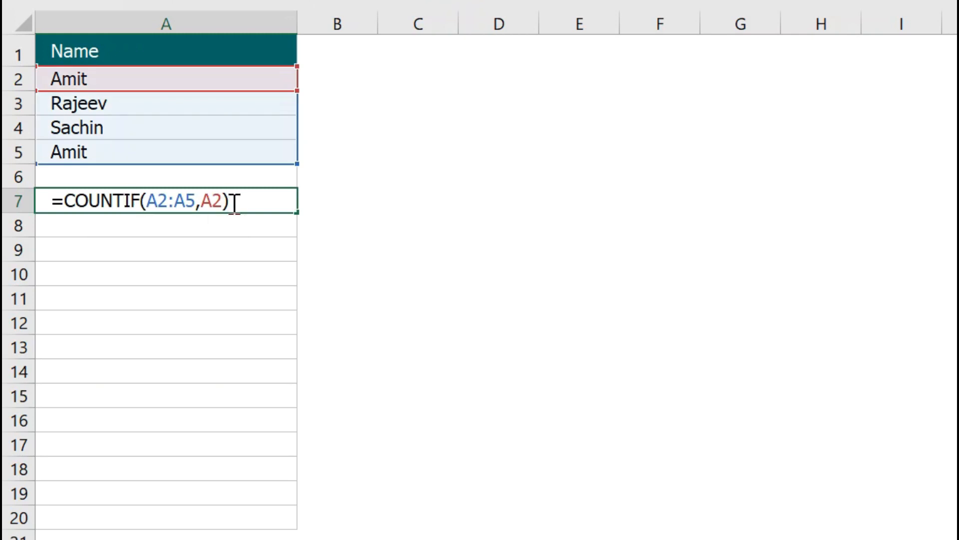
{"action": "type", "text": "=1"}
{"action": "key", "text": "Return"}
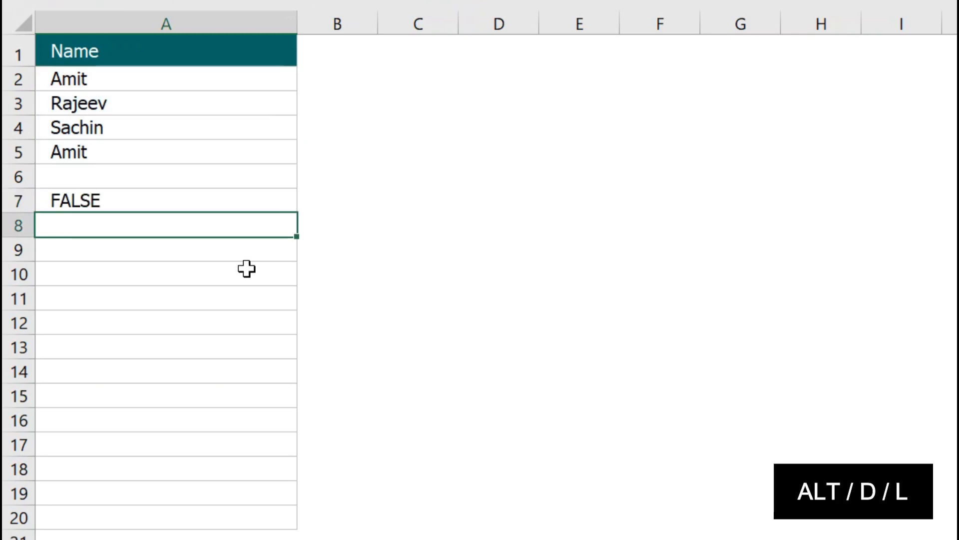
Step: Clear the trial formula in A7, the duplicate in A5, and all remaining names in A2:A20
{"action": "left_click", "coordinate": [145, 197]}
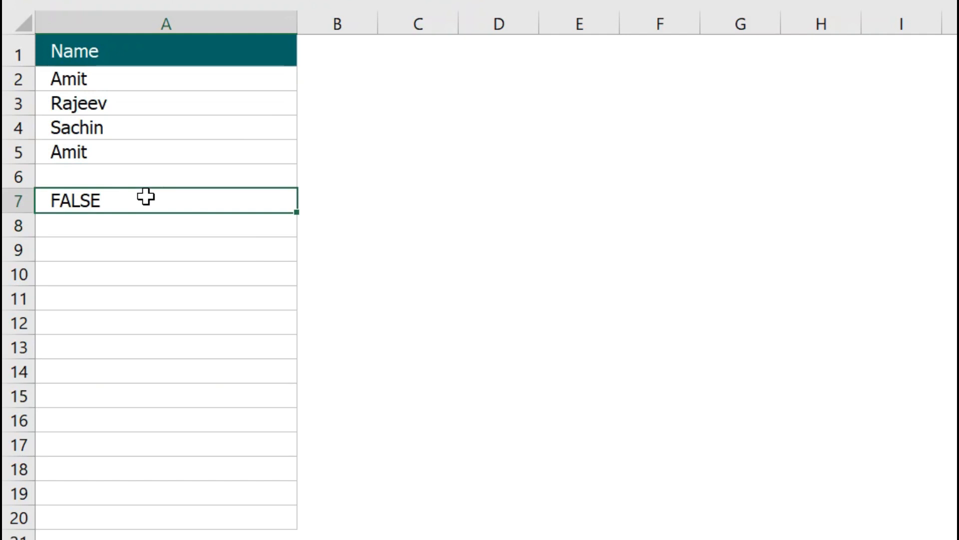
{"action": "key", "text": "Delete"}
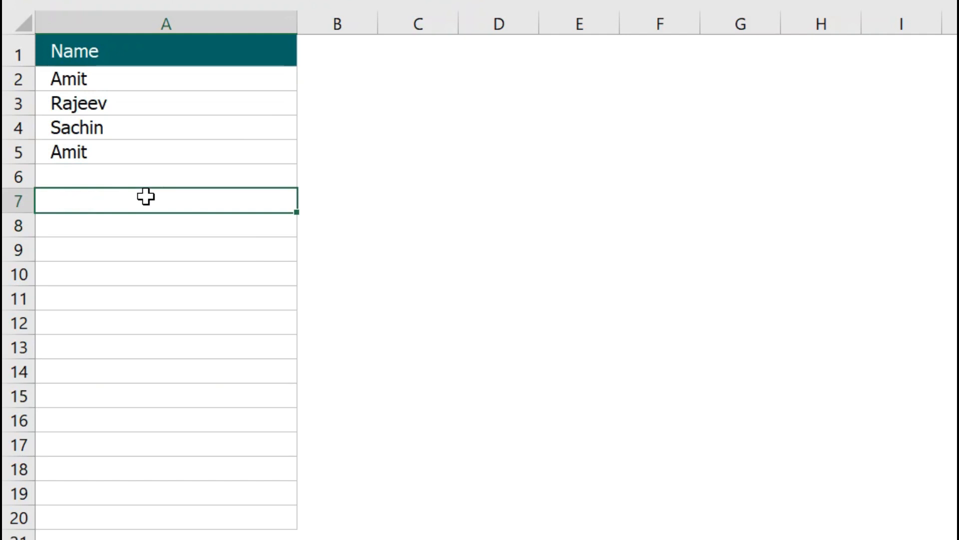
{"action": "left_click", "coordinate": [111, 151]}
{"action": "key", "text": "Delete"}
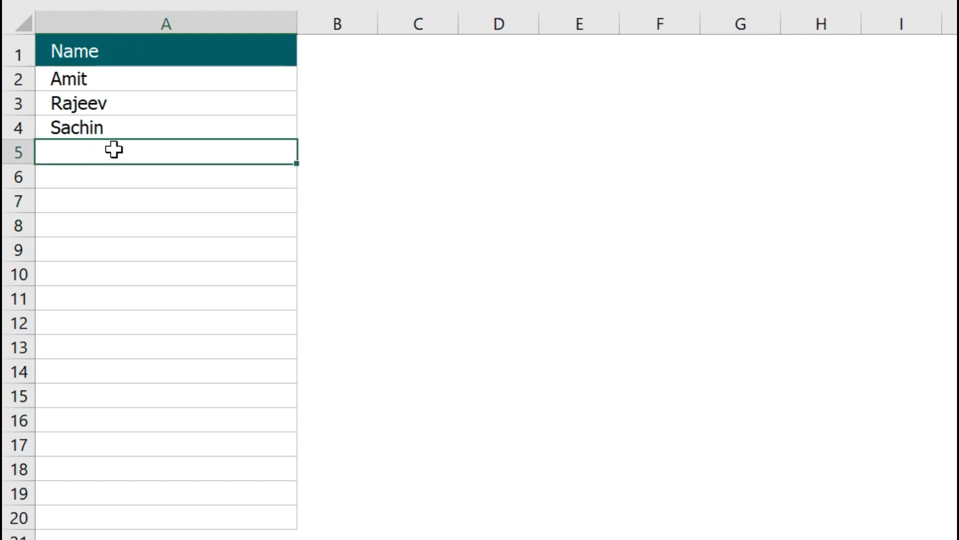
{"action": "left_click_drag", "start_coordinate": [126, 77], "coordinate": [168, 519]}
{"action": "key", "text": "Delete"}
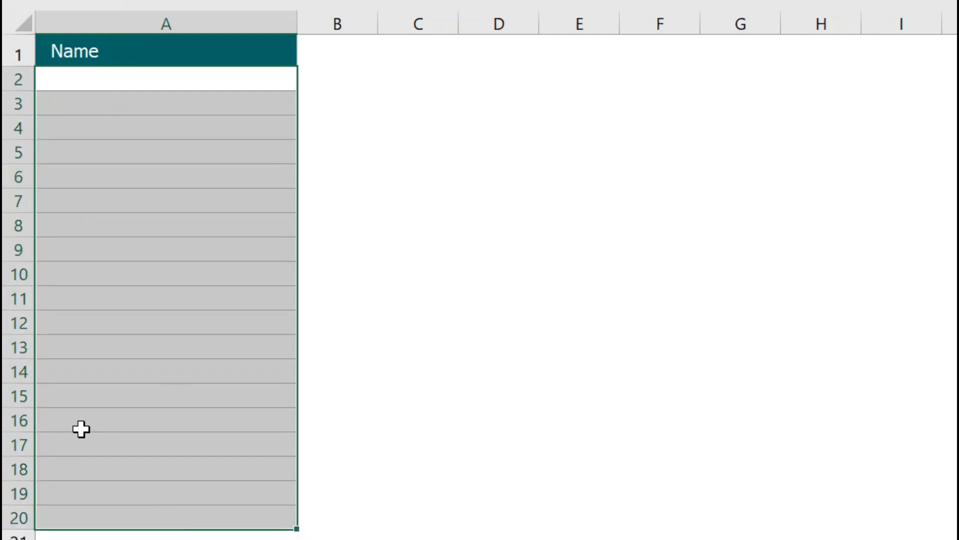
Step: Open Data Validation for the selected range A2:A20 and set the allowed criteria to Custom
{"action": "key", "text": "alt+d"}
{"action": "key", "text": "l"}
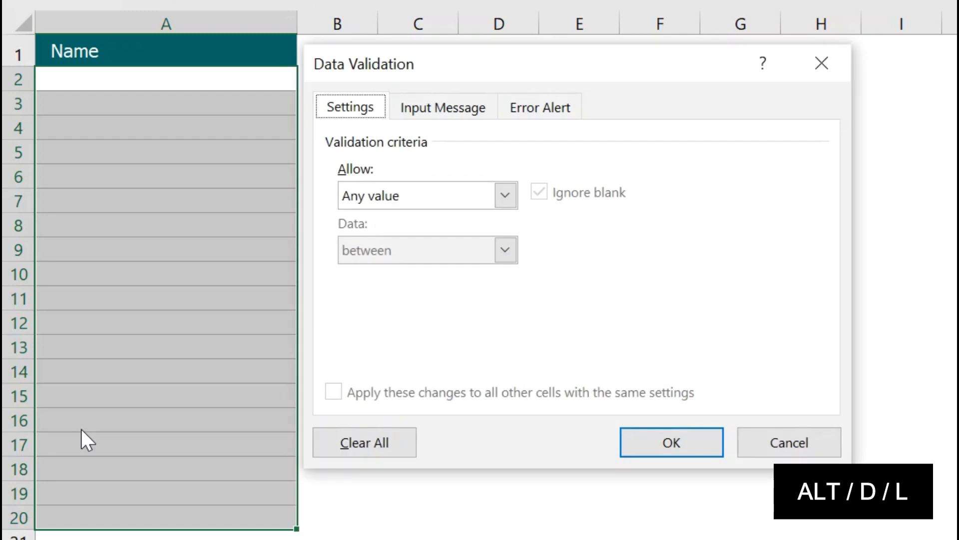
{"action": "left_click_drag", "start_coordinate": [396, 76], "coordinate": [439, 78]}
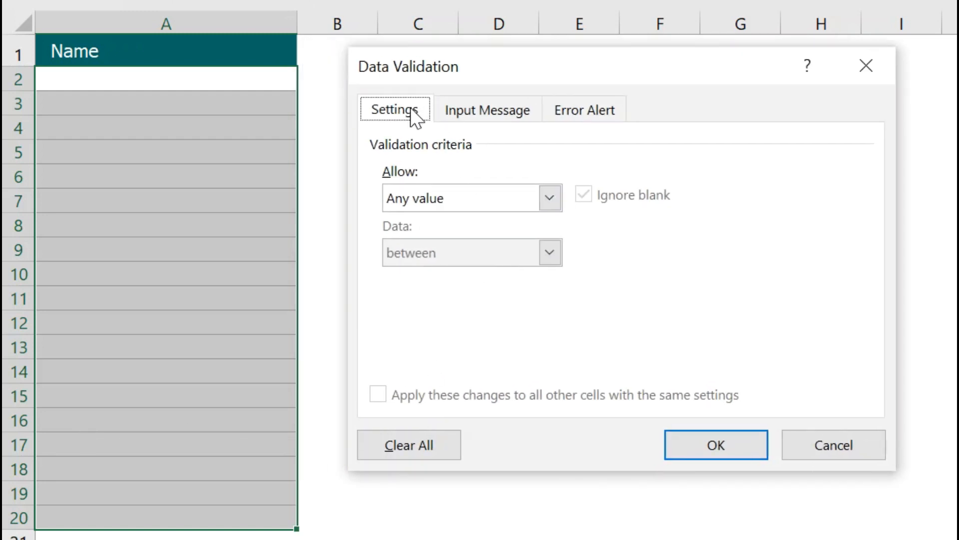
{"action": "left_click", "coordinate": [461, 202]}
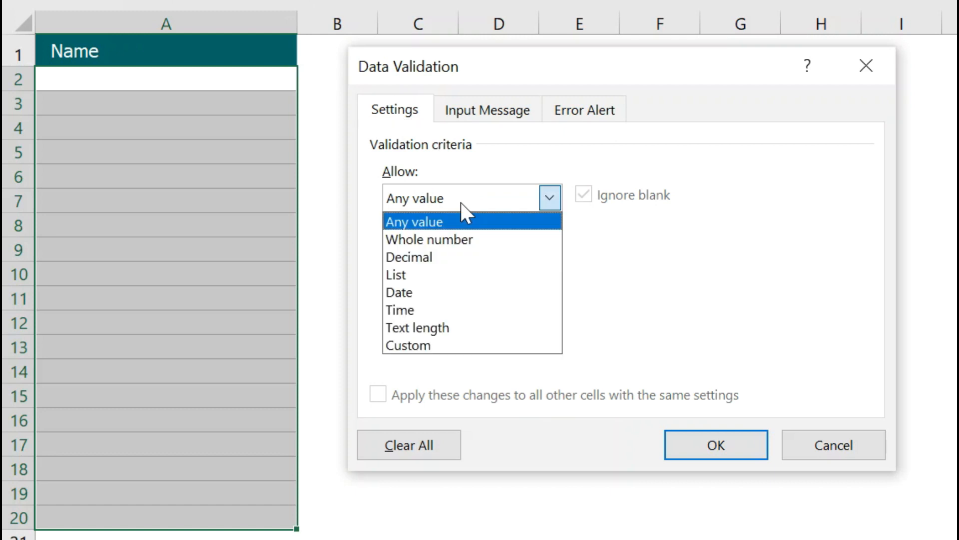
{"action": "left_click", "coordinate": [421, 348]}
Step: Start the custom validation formula as =countif($A$2:A2, with the first range reference made absolute
{"action": "left_click", "coordinate": [480, 309]}
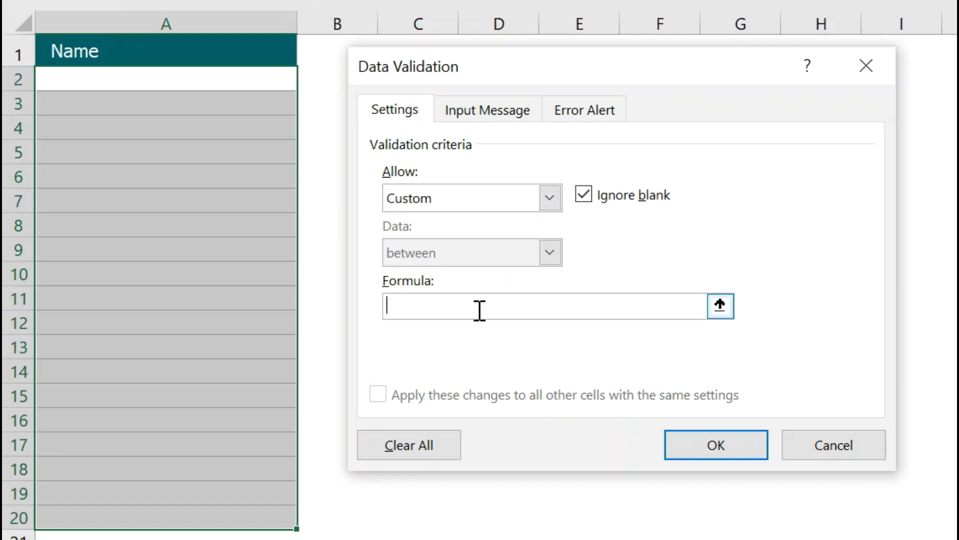
{"action": "type", "text": "=countif("}
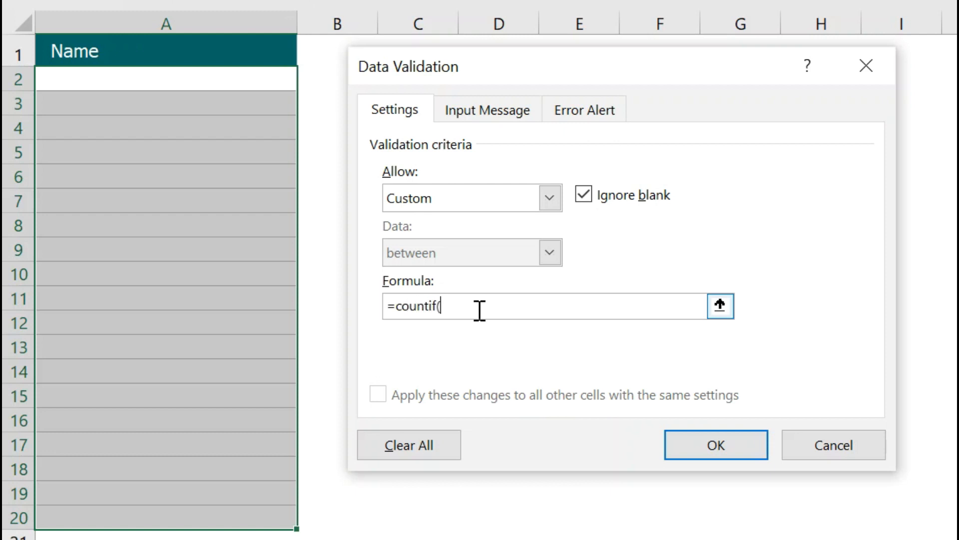
{"action": "left_click", "coordinate": [242, 85]}
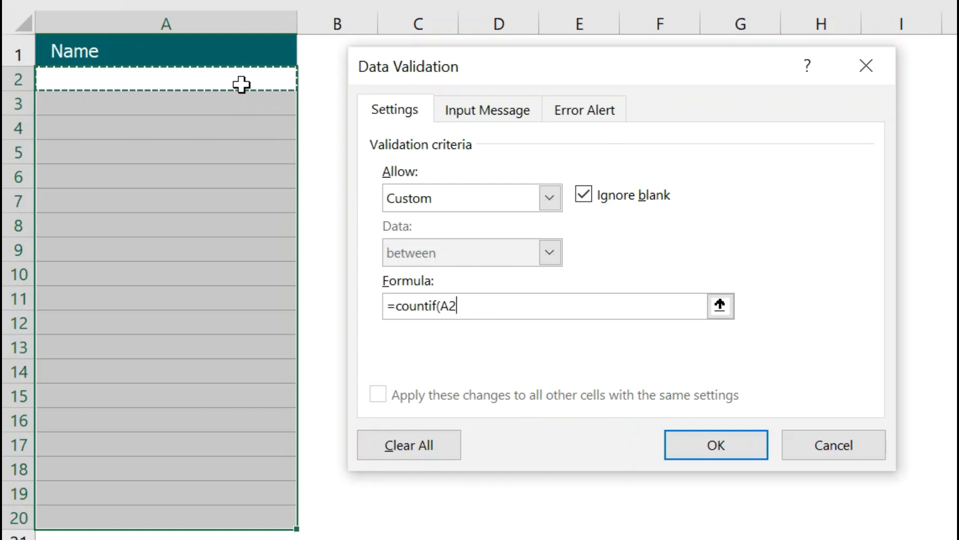
{"action": "type", "text": ":A2"}
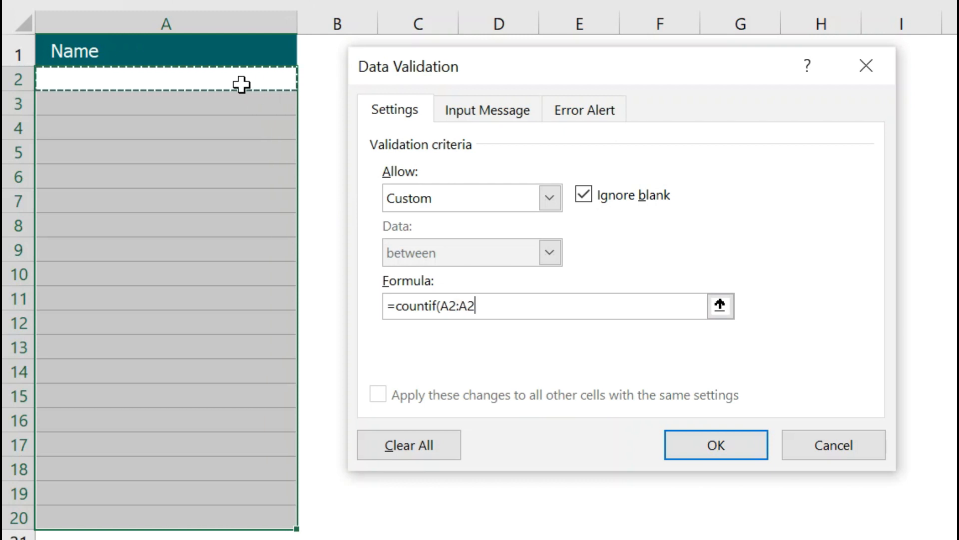
{"action": "left_click", "coordinate": [448, 304]}
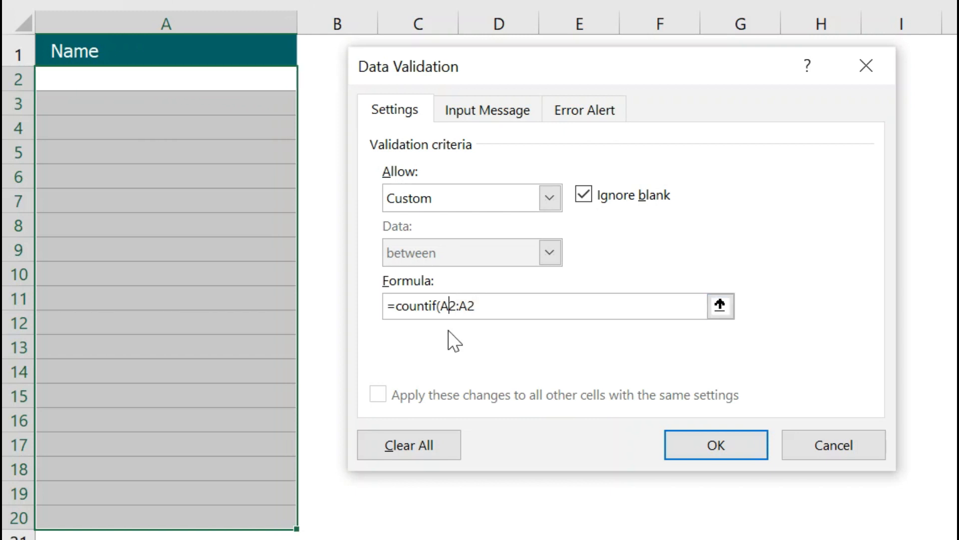
{"action": "key", "text": "F4"}
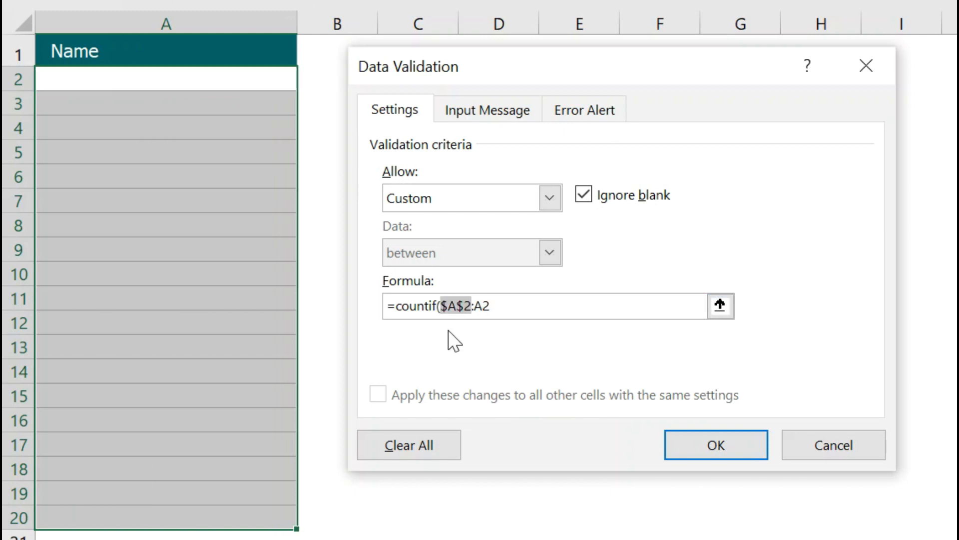
Step: Complete the validation formula as =countif($A$2:A2,A2)<2 and apply the rule to A2:A20
{"action": "left_click", "coordinate": [501, 309]}
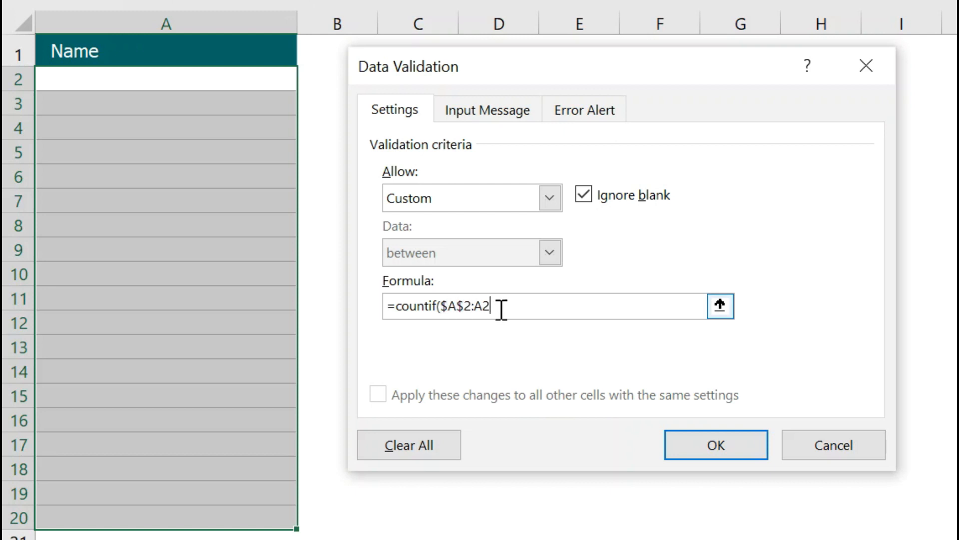
{"action": "type", "text": ","}
{"action": "left_click", "coordinate": [243, 82]}
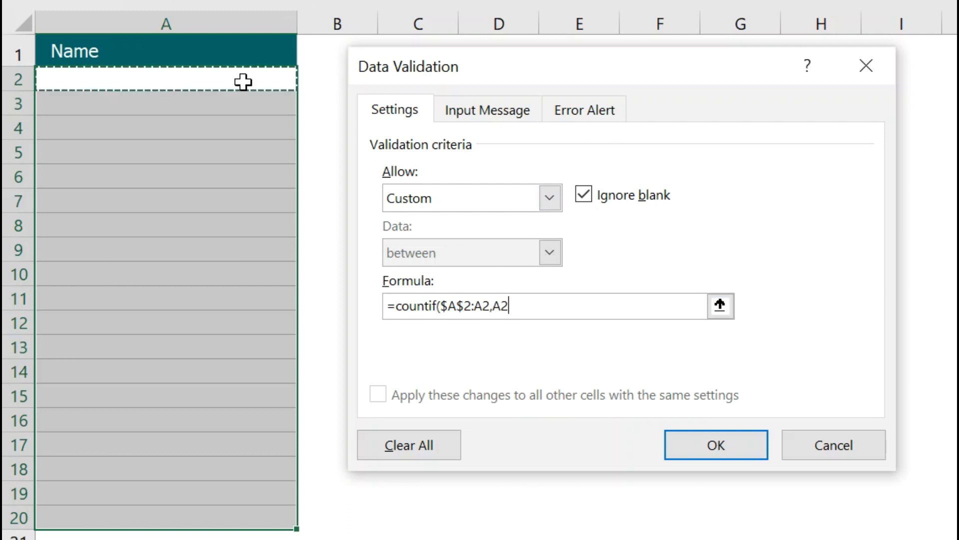
{"action": "type", "text": ")"}
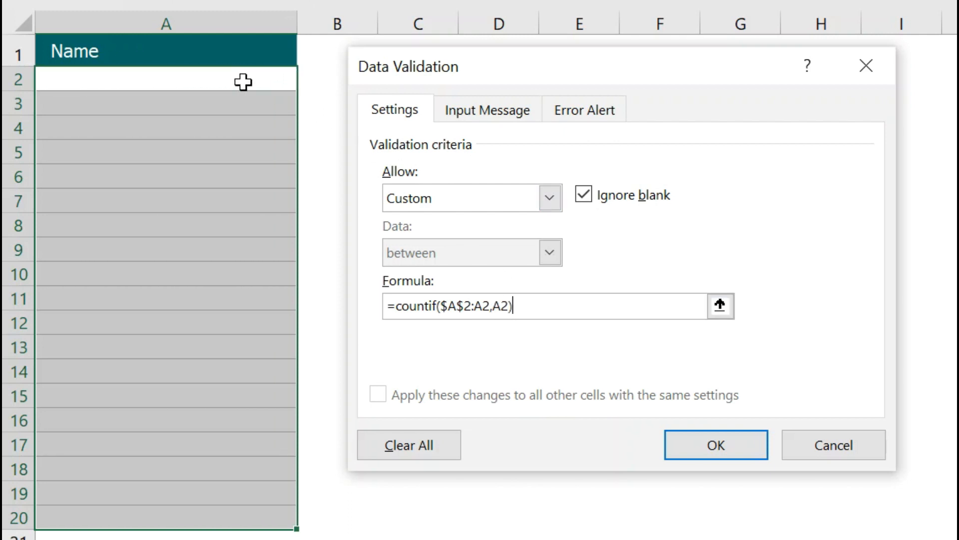
{"action": "type", "text": "<2"}
{"action": "left_click", "coordinate": [716, 445]}
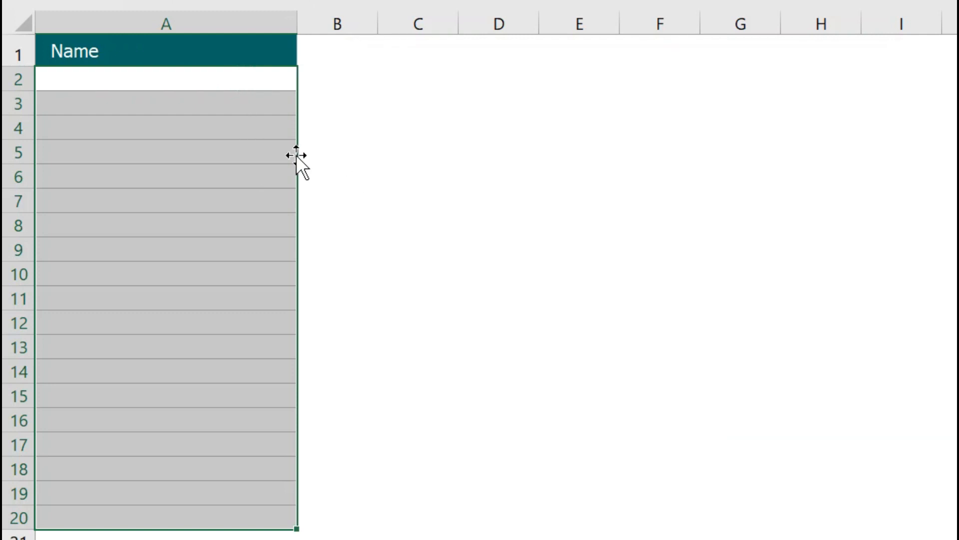
Step: Enter three different first names in cells A2 to A4
{"action": "left_click", "coordinate": [184, 79]}
{"action": "type", "text": "Amit"}
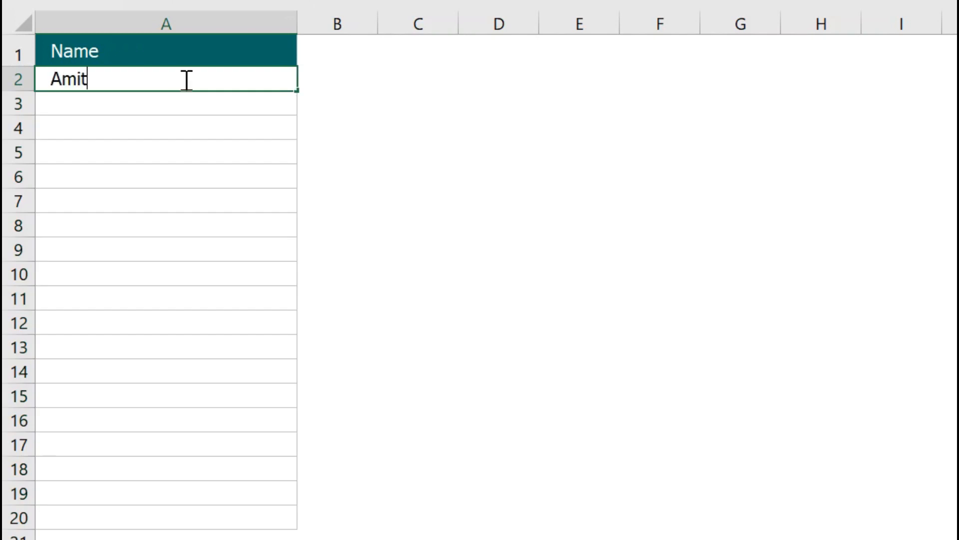
{"action": "key", "text": "Return"}
{"action": "type", "text": "Rajeev"}
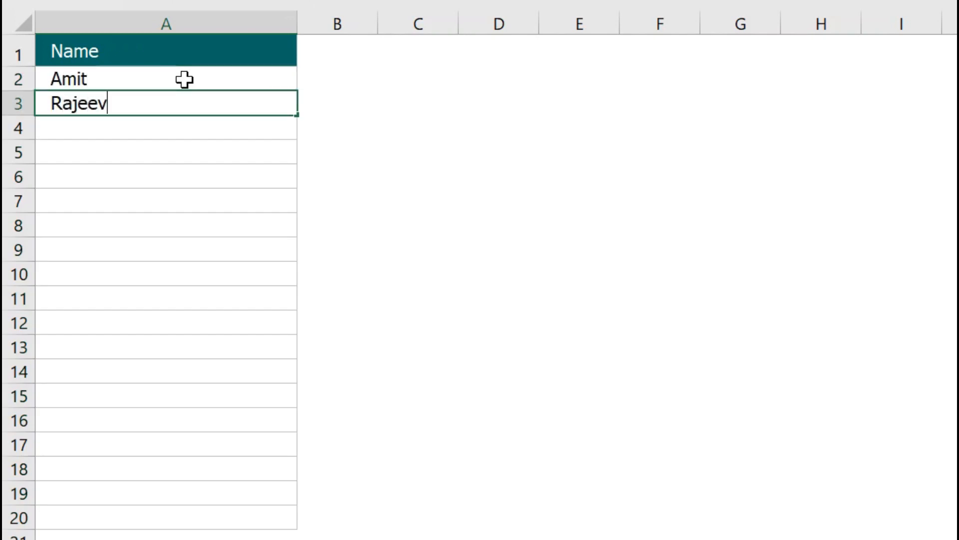
{"action": "key", "text": "Return"}
{"action": "type", "text": "Sachin"}
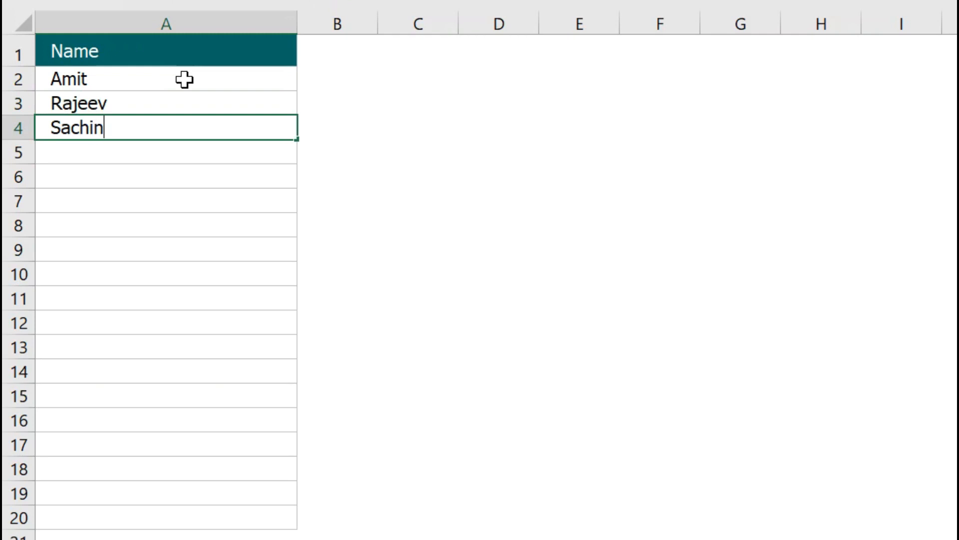
{"action": "key", "text": "Return"}
Step: Try to enter a duplicate of the A2 name in cell A5 to test the validation rule
{"action": "type", "text": "Ami"}
{"action": "key", "text": "Return"}
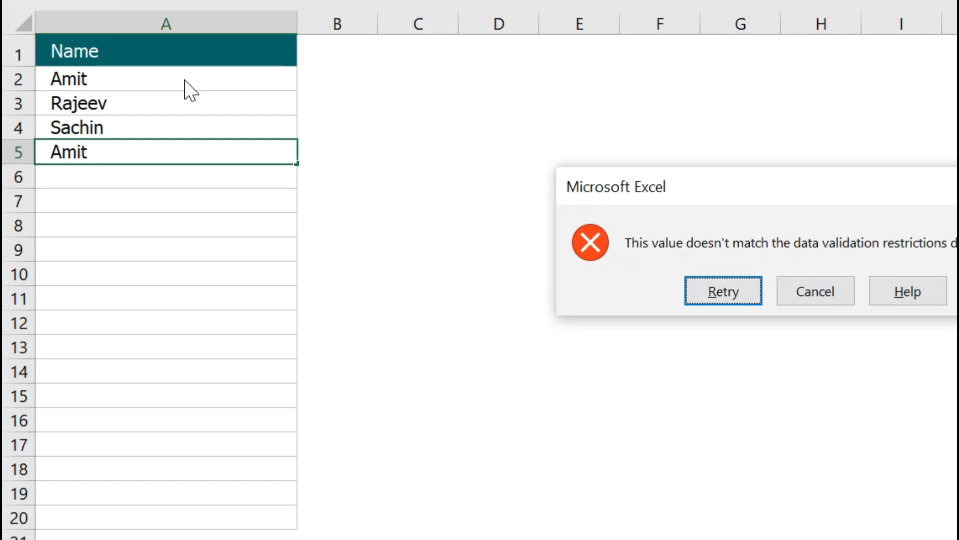
{"action": "left_click_drag", "start_coordinate": [775, 184], "coordinate": [593, 152]}
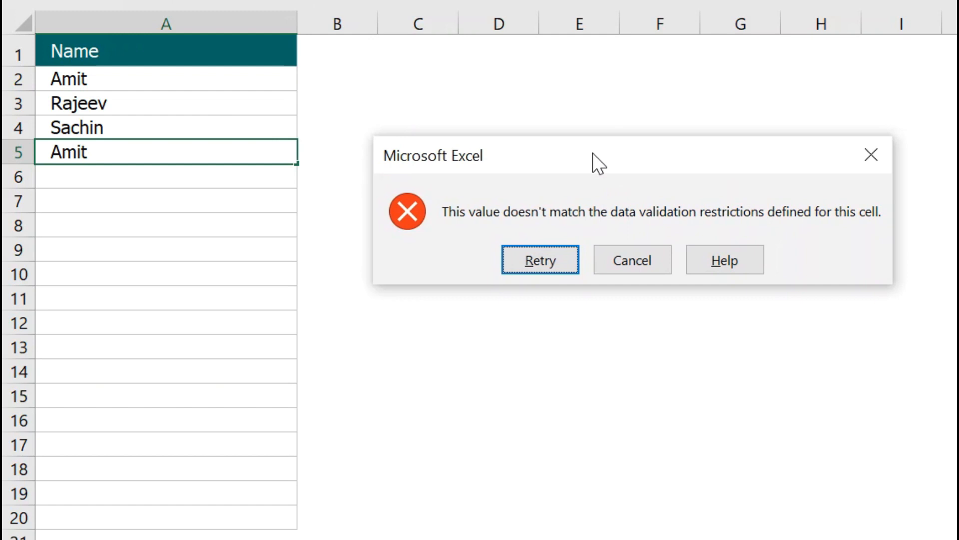
{"action": "left_click", "coordinate": [626, 261]}
Step: Give the A2:A20 validation rule an error alert titled "Invalid Input" with the message "Duplicate entries are not allowed."
{"action": "left_click_drag", "start_coordinate": [276, 79], "coordinate": [237, 520]}
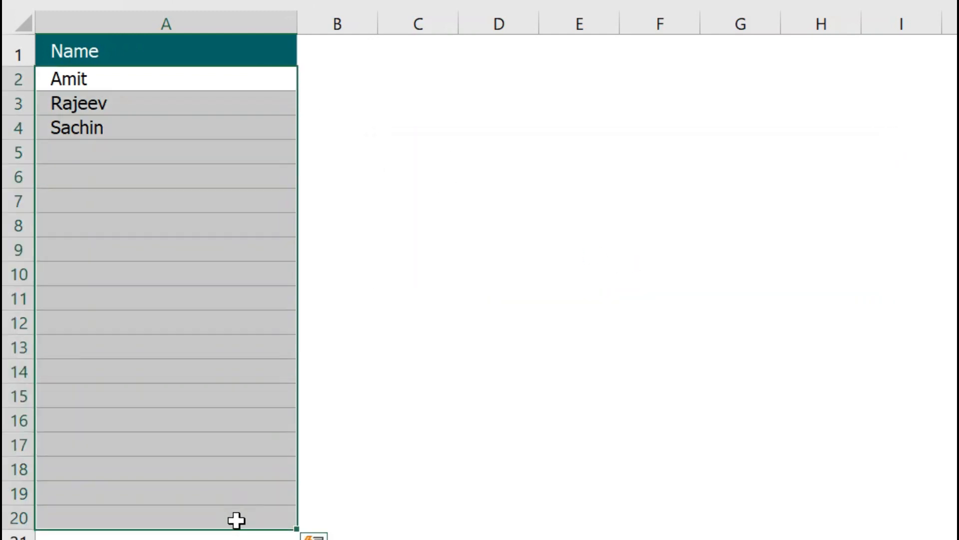
{"action": "key", "text": "alt+d"}
{"action": "key", "text": "l"}
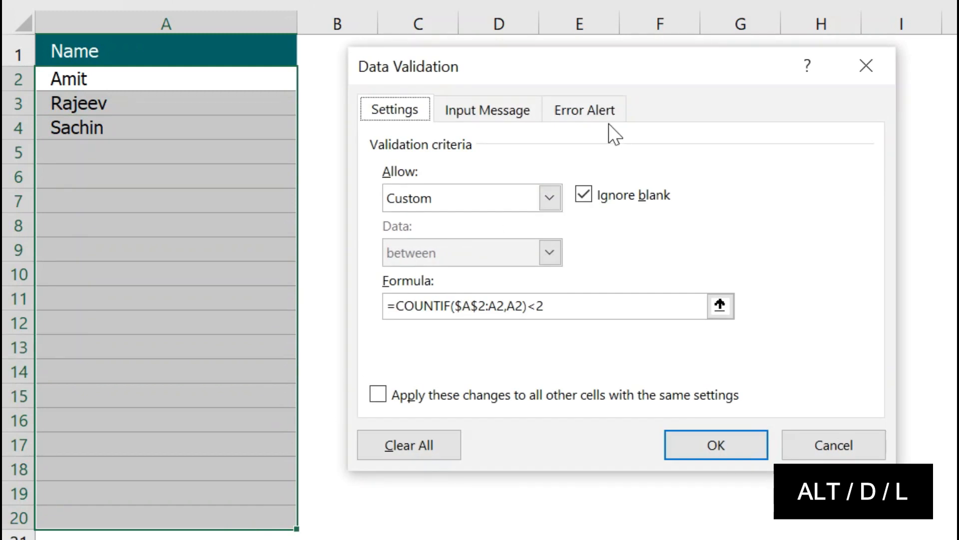
{"action": "left_click", "coordinate": [590, 114]}
{"action": "left_click", "coordinate": [656, 232]}
{"action": "type", "text": "Invalid Input"}
{"action": "key", "text": "Tab"}
{"action": "type", "text": "Dup"}
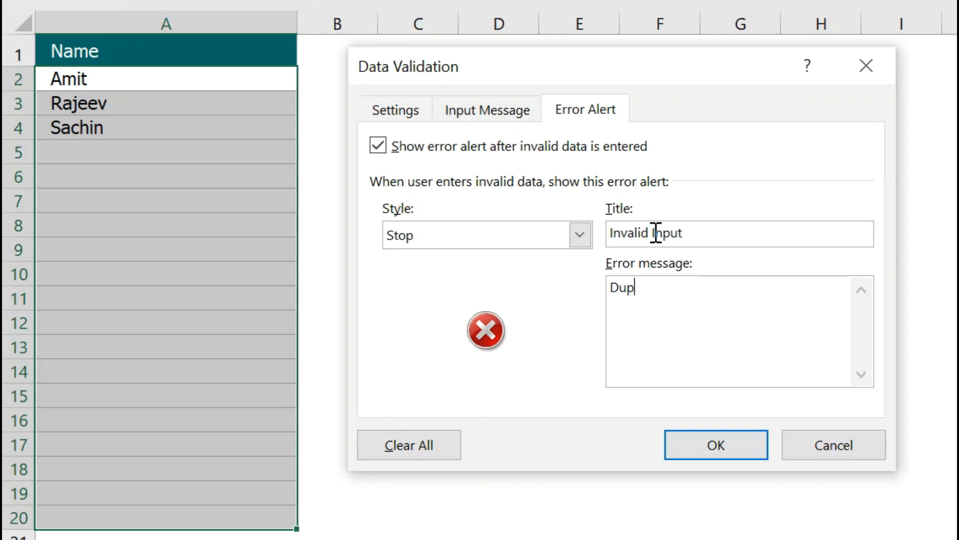
{"action": "type", "text": "licate entr"}
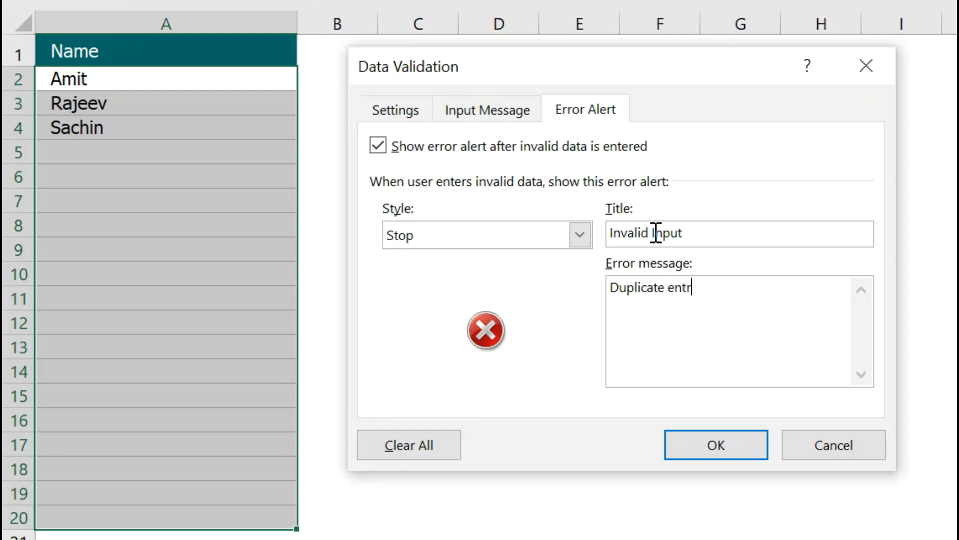
{"action": "type", "text": "ies are not allowed"}
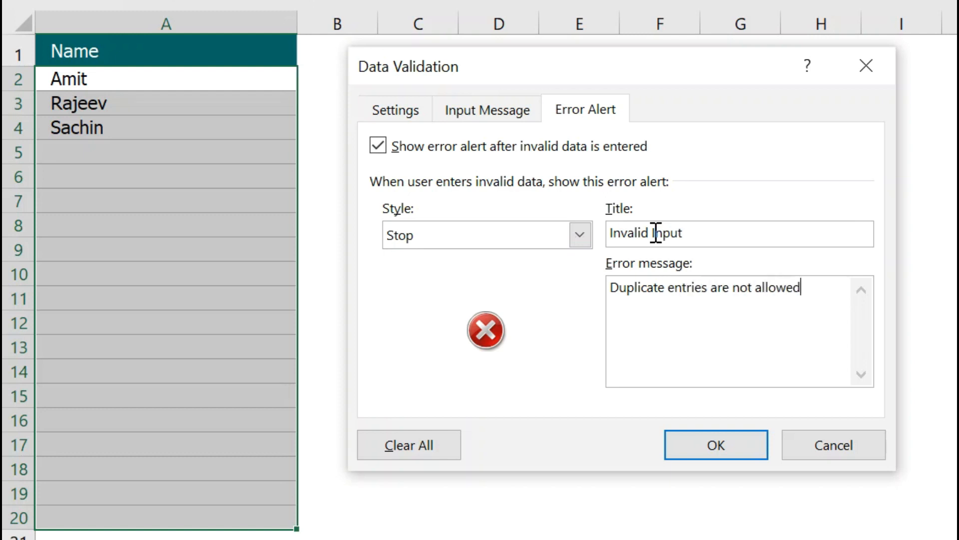
{"action": "type", "text": "."}
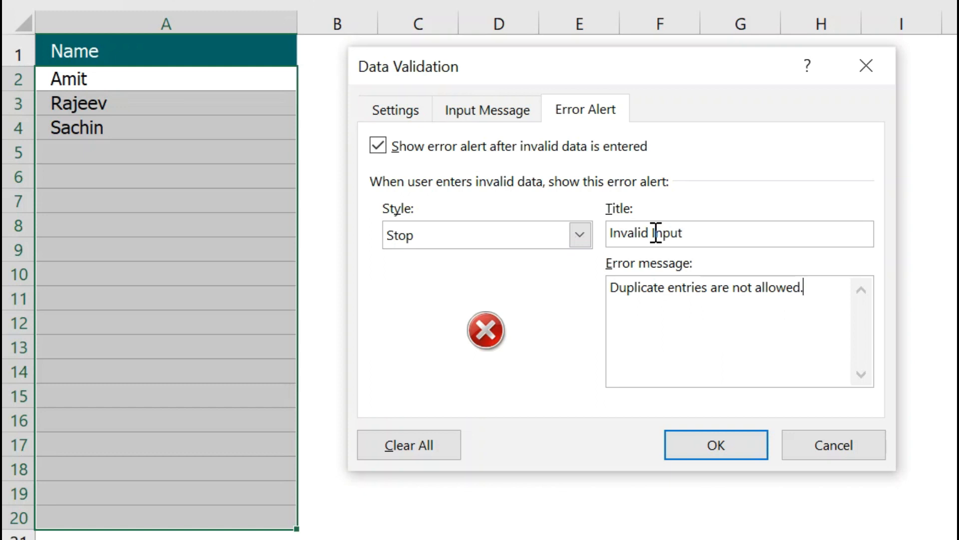
{"action": "left_click", "coordinate": [707, 439]}
Step: Try to enter a duplicate of the A3 name in cell A5 to test the custom error alert
{"action": "left_click", "coordinate": [199, 158]}
{"action": "double_click", "coordinate": [202, 158]}
{"action": "type", "text": "Rajeev"}
{"action": "key", "text": "Return"}
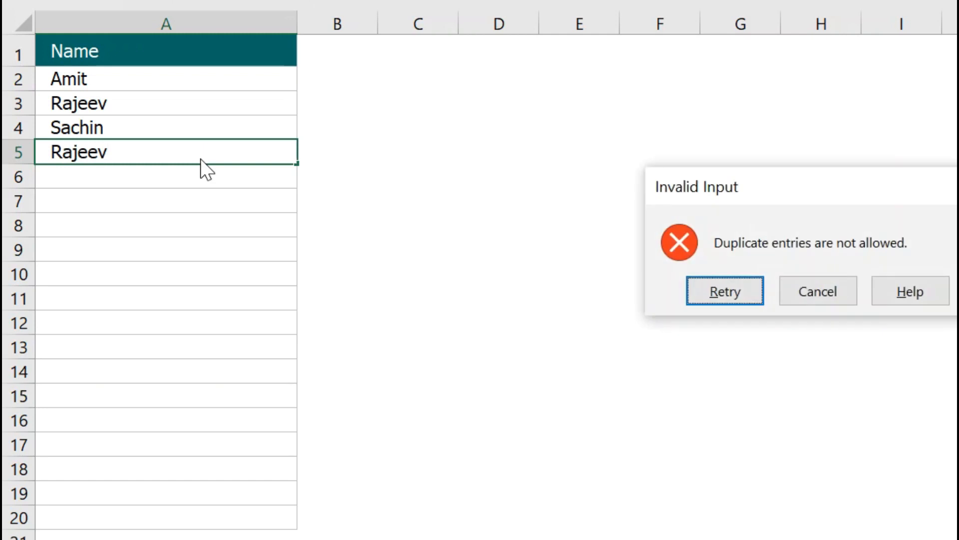
{"action": "key", "text": "Escape"}
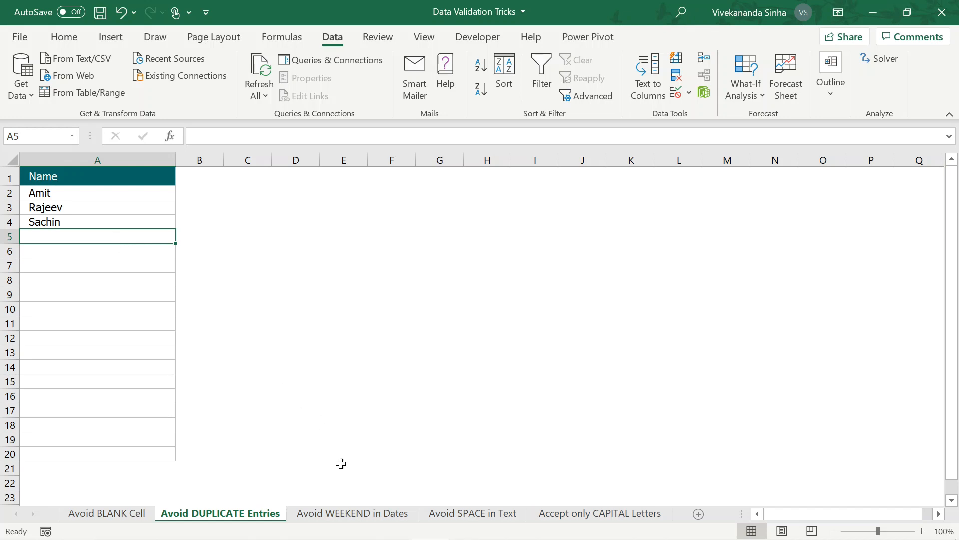
Step: Switch to the Avoid WEEKEND in Dates sheet and enter the date 1 feb 2021 in cell A2
{"action": "left_click", "coordinate": [344, 514]}
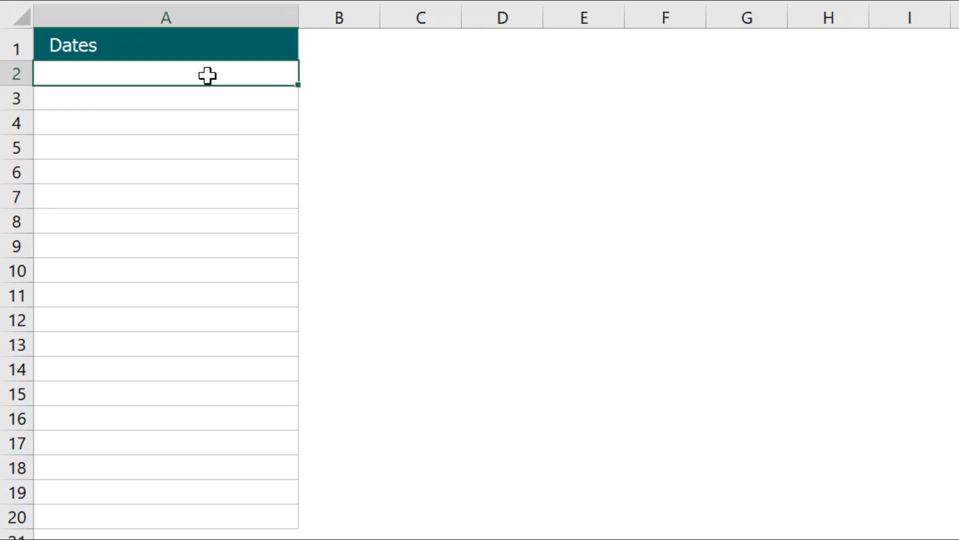
{"action": "left_click", "coordinate": [196, 174]}
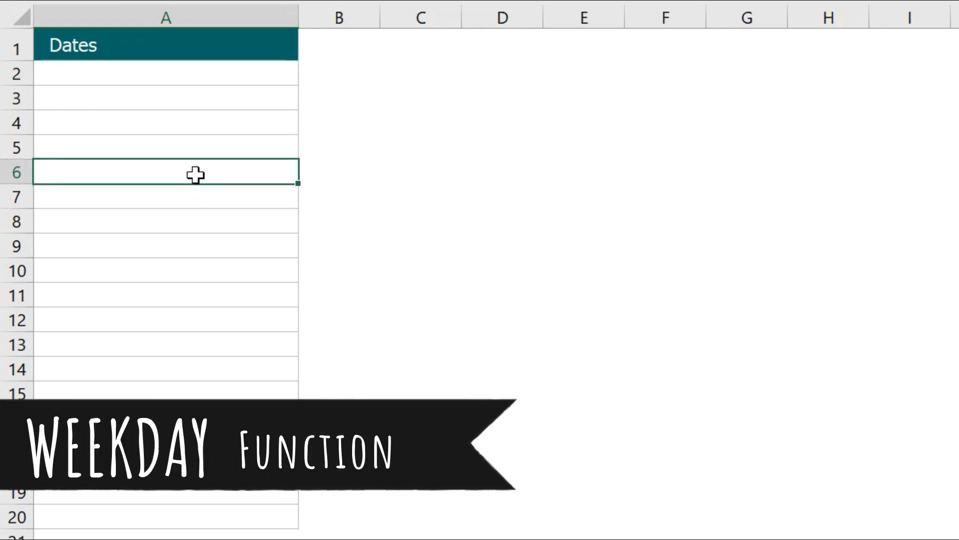
{"action": "left_click", "coordinate": [169, 80]}
{"action": "type", "text": "1 feb 2021"}
{"action": "key", "text": "Return"}
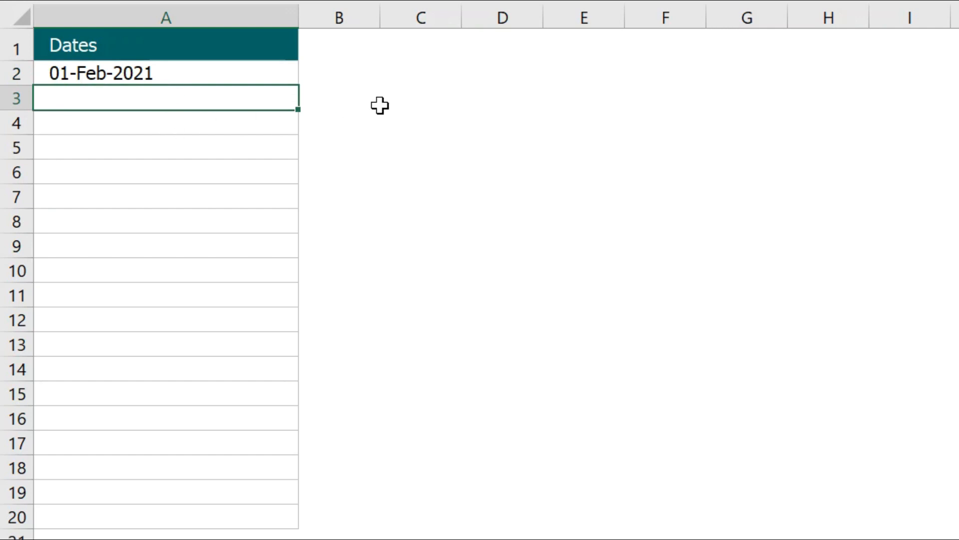
Step: Enter the formula =WEEKDAY(A2) in cell C2 to get the date's weekday number
{"action": "left_click", "coordinate": [404, 70]}
{"action": "type", "text": "=week"}
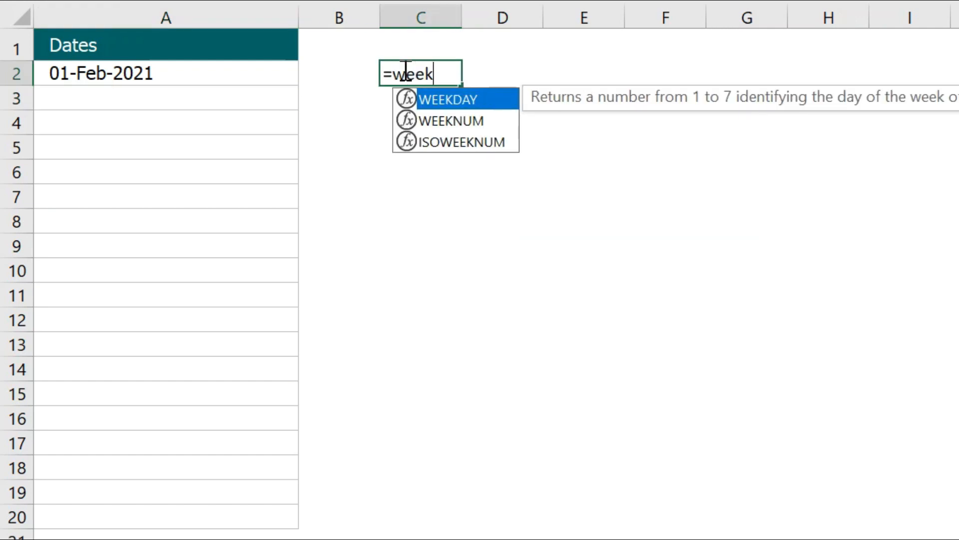
{"action": "key", "text": "Tab"}
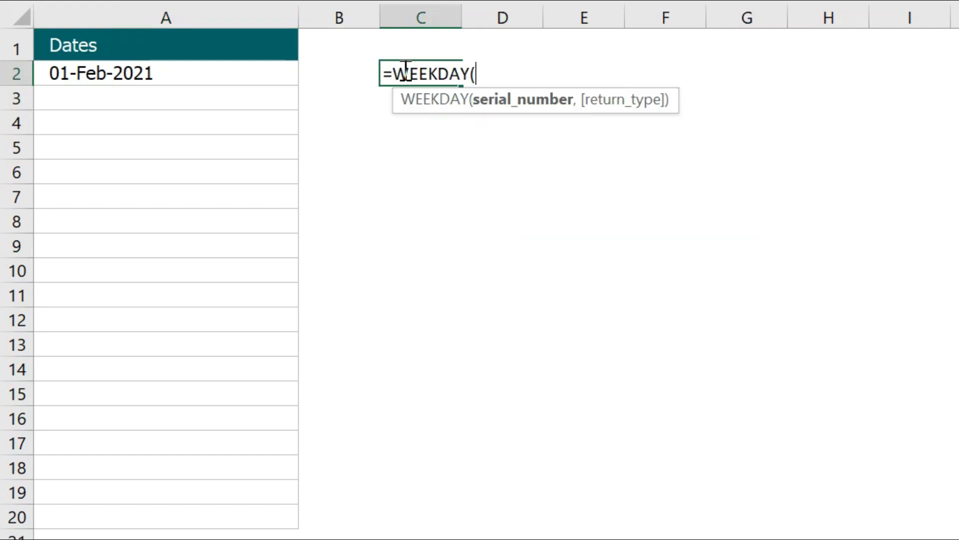
{"action": "left_click", "coordinate": [221, 74]}
{"action": "key", "text": "Return"}
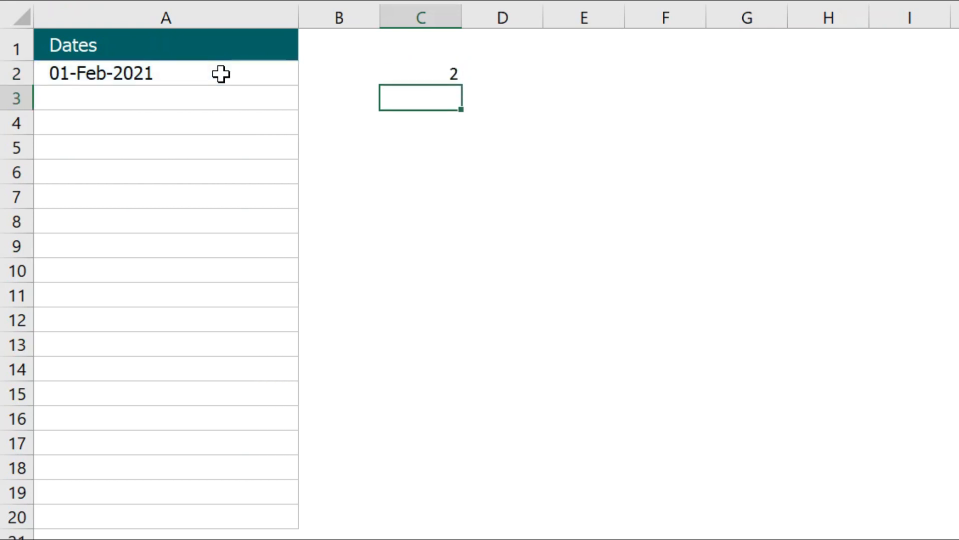
{"action": "left_click", "coordinate": [403, 75]}
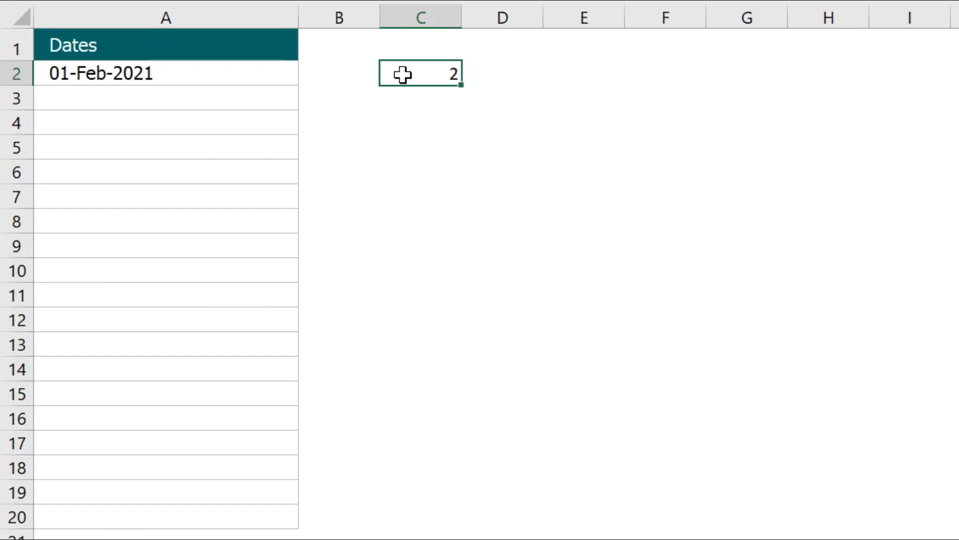
Step: List the weekday numbers 1 to 7 in cells C4 to C10
{"action": "left_click", "coordinate": [456, 119]}
{"action": "type", "text": "1"}
{"action": "key", "text": "Return"}
{"action": "type", "text": "2"}
{"action": "key", "text": "Return"}
{"action": "type", "text": "3"}
{"action": "key", "text": "Return"}
{"action": "type", "text": "4"}
{"action": "key", "text": "Return"}
{"action": "type", "text": "5"}
{"action": "key", "text": "Return"}
{"action": "type", "text": "6"}
{"action": "key", "text": "Return"}
{"action": "type", "text": "7"}
{"action": "key", "text": "Return"}
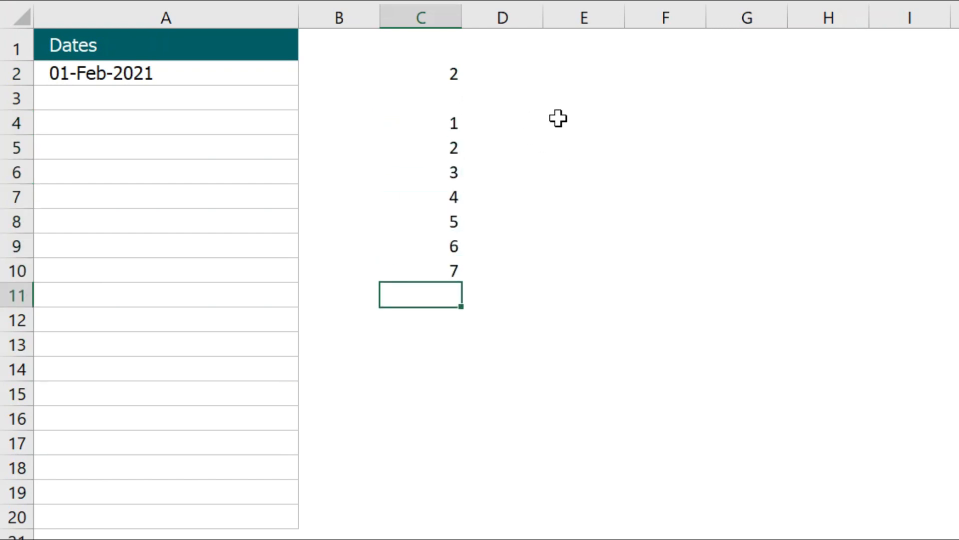
Step: Enter Sunday in E4 and fill the weekday names down to Saturday in E10
{"action": "left_click", "coordinate": [558, 118]}
{"action": "type", "text": "Sunday"}
{"action": "key", "text": "Return"}
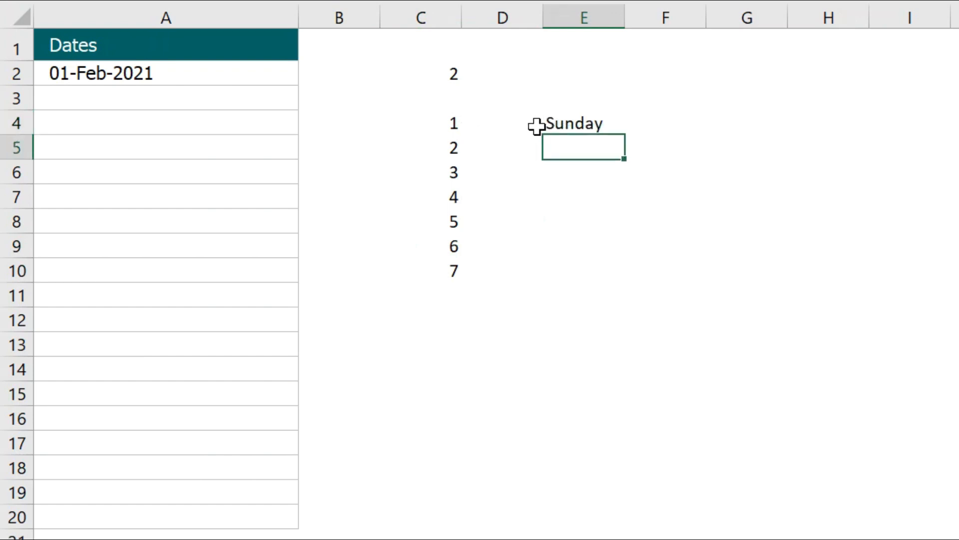
{"action": "left_click", "coordinate": [579, 119]}
{"action": "left_click_drag", "start_coordinate": [625, 135], "coordinate": [594, 288]}
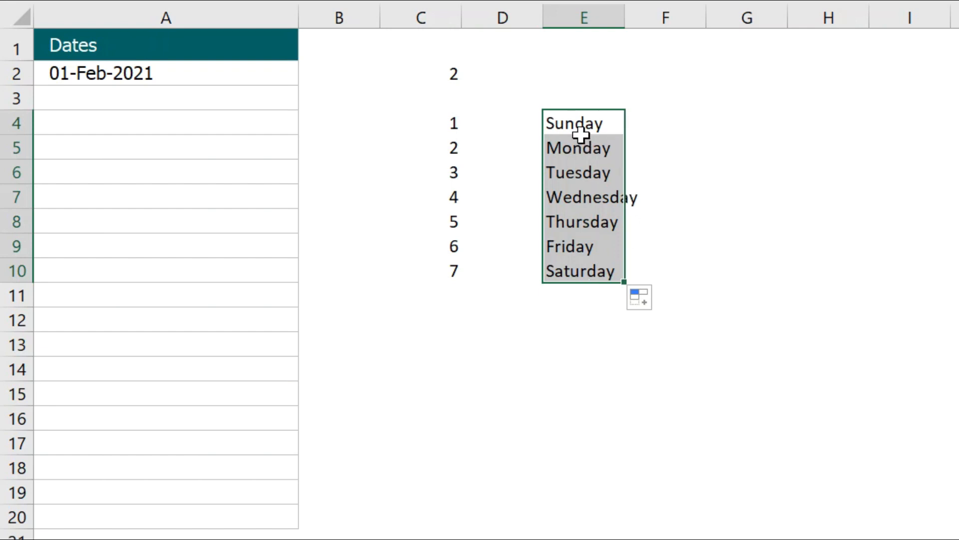
{"action": "left_click", "coordinate": [571, 121]}
{"action": "left_click", "coordinate": [558, 270]}
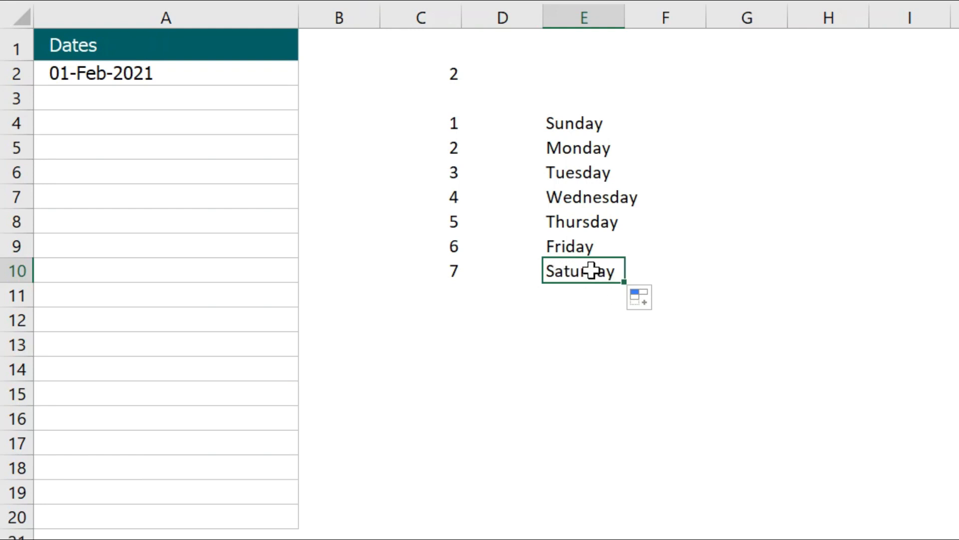
Step: Start a data validation rule on the date cells A2:A20 with the criteria set to Custom
{"action": "left_click_drag", "start_coordinate": [250, 73], "coordinate": [250, 510]}
{"action": "key", "text": "alt+d"}
{"action": "key", "text": "l"}
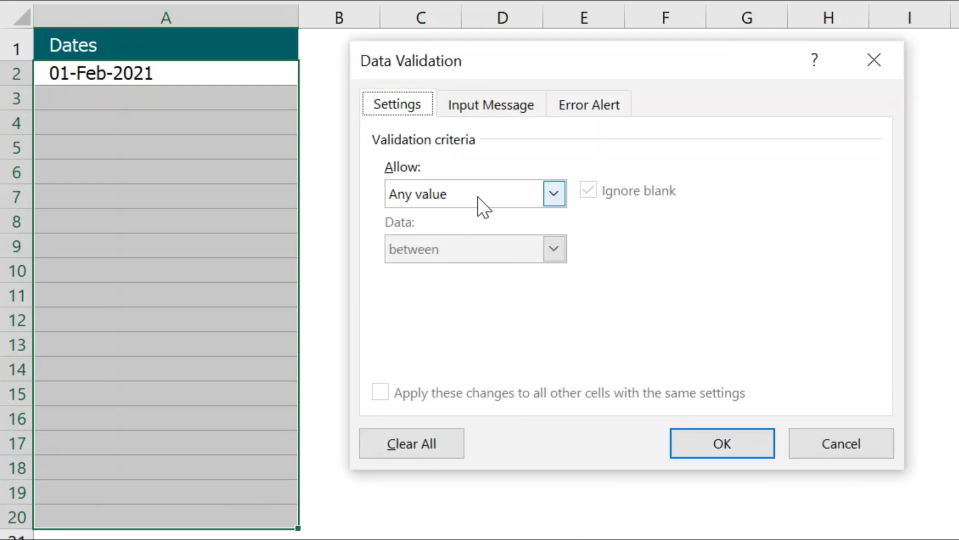
{"action": "left_click", "coordinate": [481, 204]}
{"action": "left_click", "coordinate": [438, 341]}
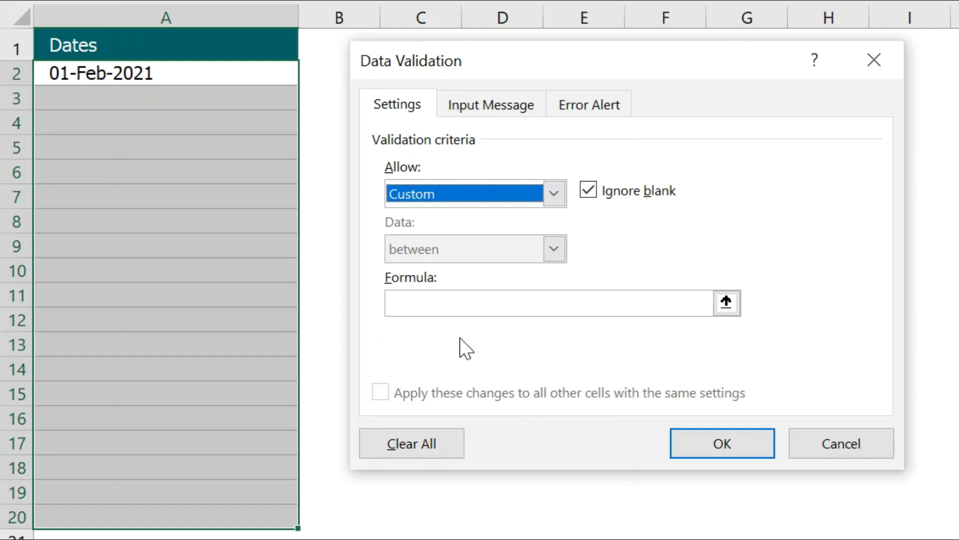
Step: Enter =and(weekday(A2)>1,weekday(A2)<7) as the custom validation formula
{"action": "left_click", "coordinate": [501, 302]}
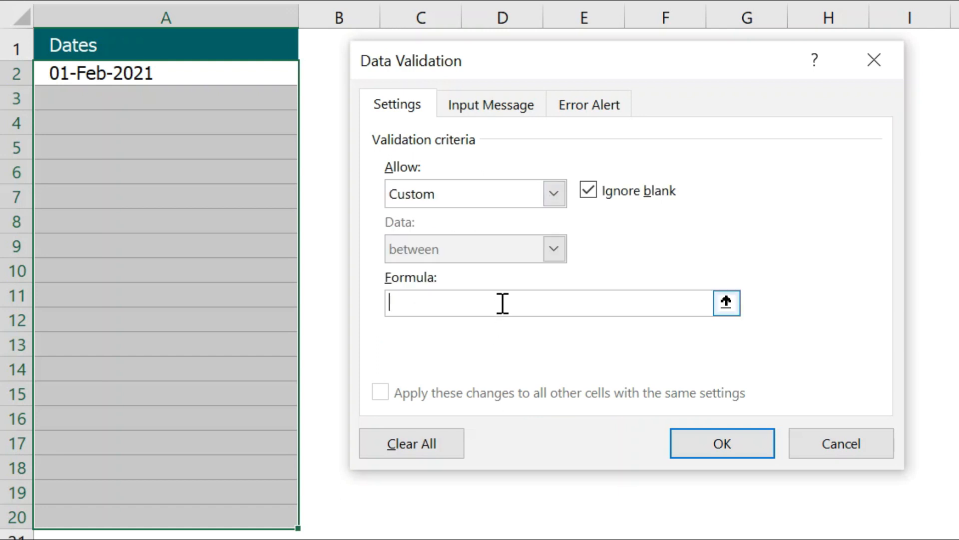
{"action": "left_click", "coordinate": [726, 303]}
{"action": "left_click_drag", "start_coordinate": [571, 60], "coordinate": [572, 328]}
{"action": "type", "text": "=and(weekda"}
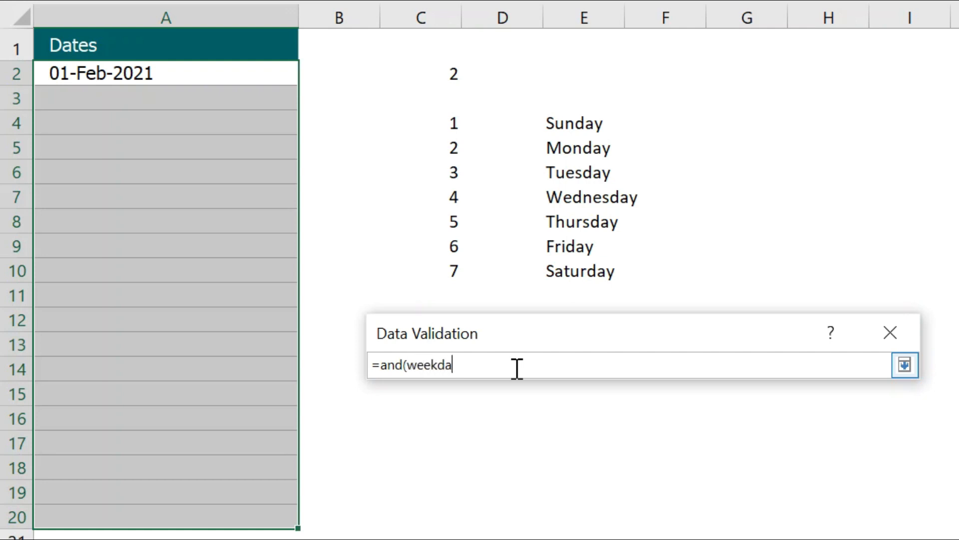
{"action": "type", "text": "y("}
{"action": "left_click", "coordinate": [197, 75]}
{"action": "type", "text": ")>1"}
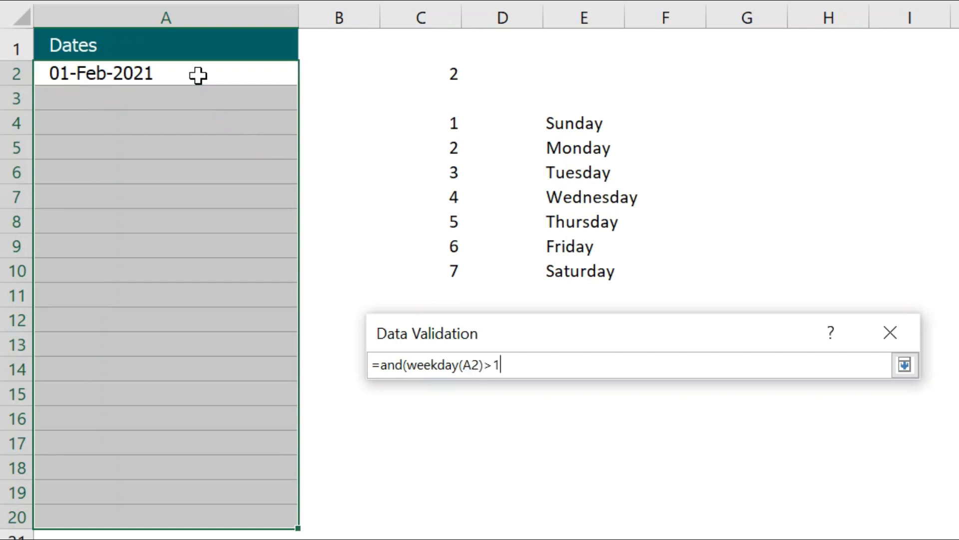
{"action": "type", "text": ",week"}
{"action": "type", "text": "day("}
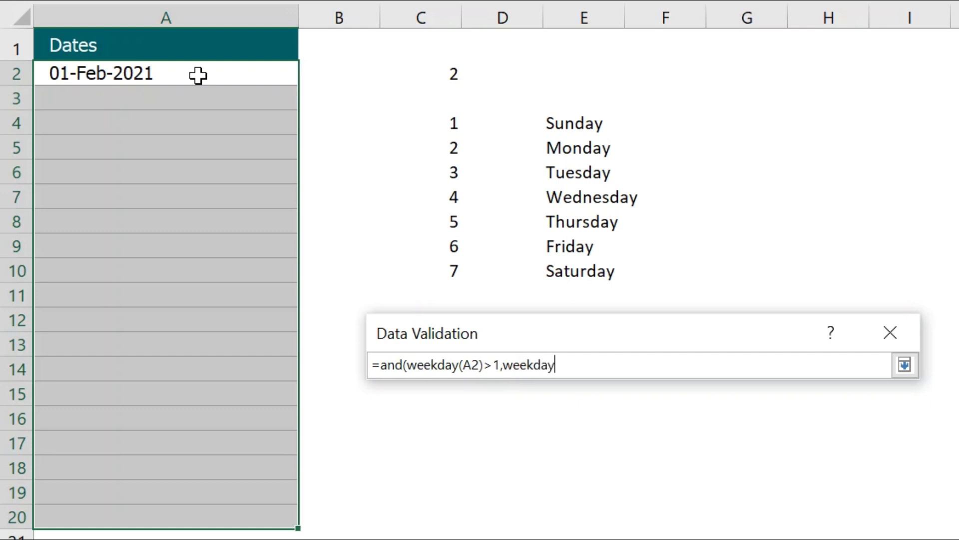
{"action": "type", "text": "A2)"}
{"action": "type", "text": "<"}
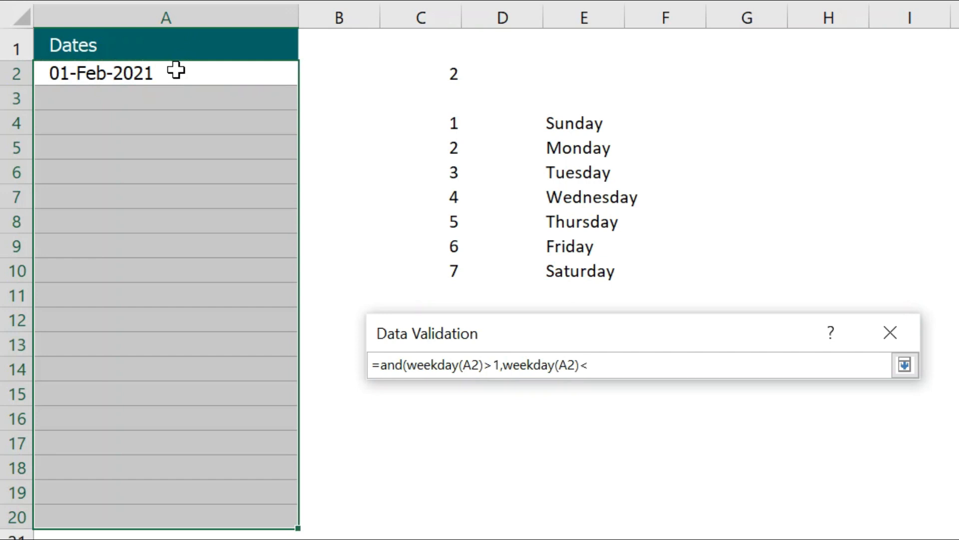
{"action": "type", "text": "7)"}
{"action": "left_click", "coordinate": [901, 369]}
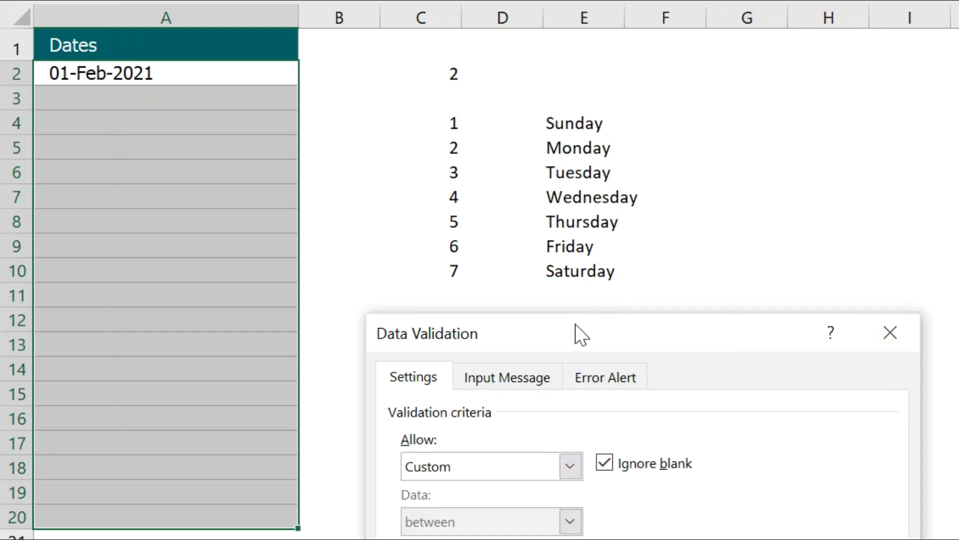
Step: Add an error alert titled Invalid Input with the message "Weekend Dates are not allowed." and apply the validation rule
{"action": "left_click_drag", "start_coordinate": [574, 331], "coordinate": [546, 21]}
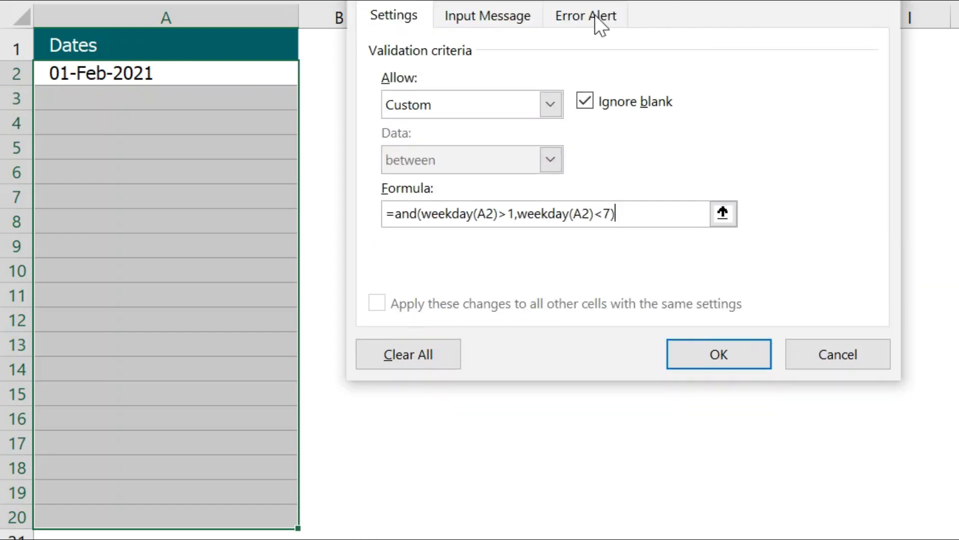
{"action": "left_click", "coordinate": [596, 17]}
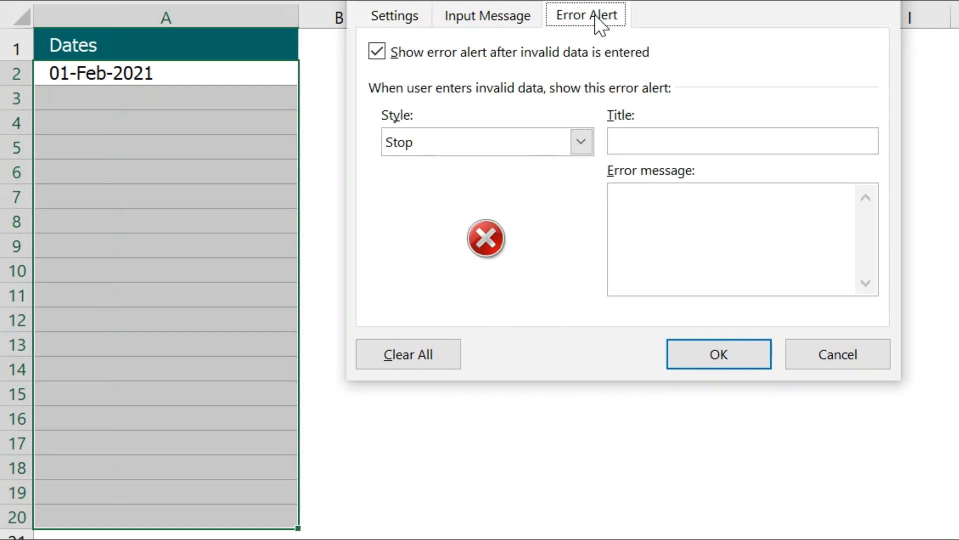
{"action": "left_click", "coordinate": [659, 147]}
{"action": "type", "text": "Inva"}
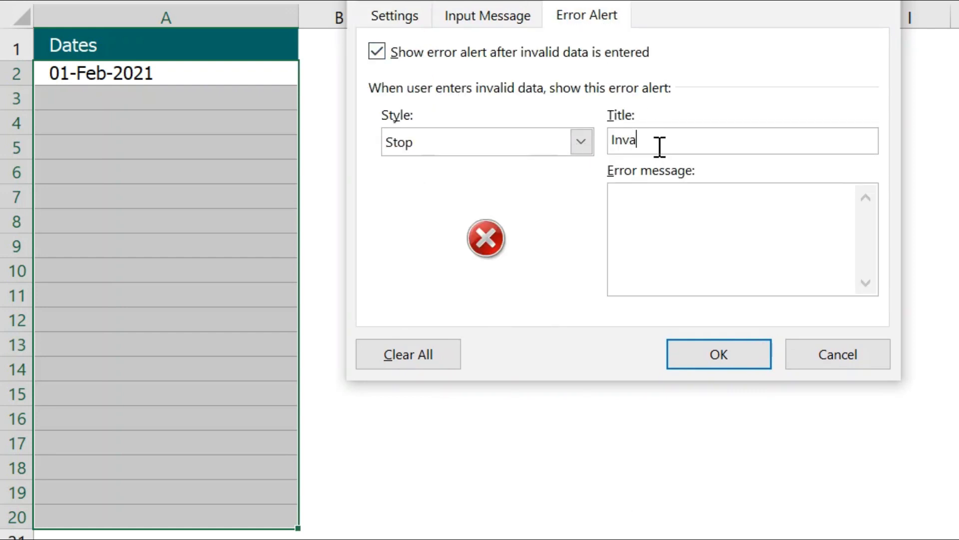
{"action": "type", "text": "lid Dnput"}
{"action": "key", "text": "Tab"}
{"action": "type", "text": "Weekend D"}
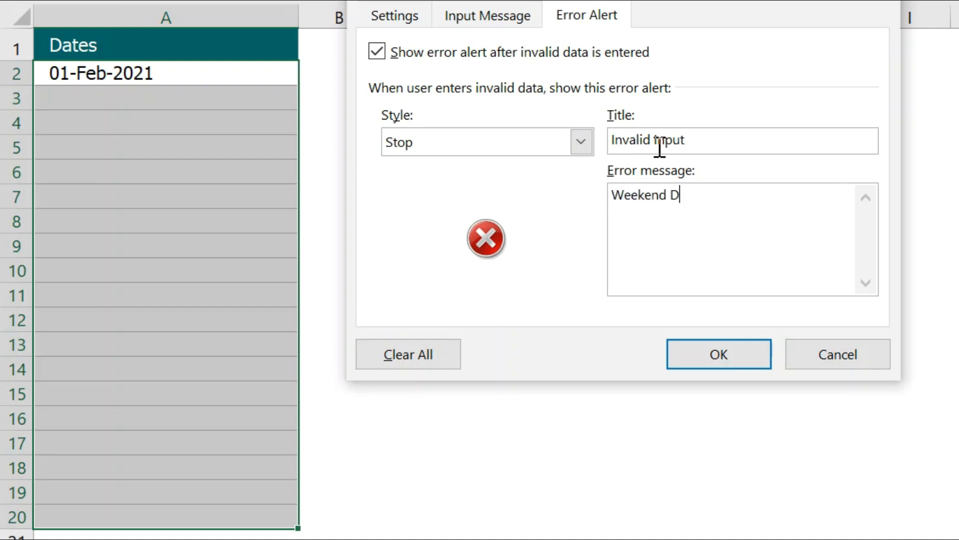
{"action": "type", "text": "ates are not allowed."}
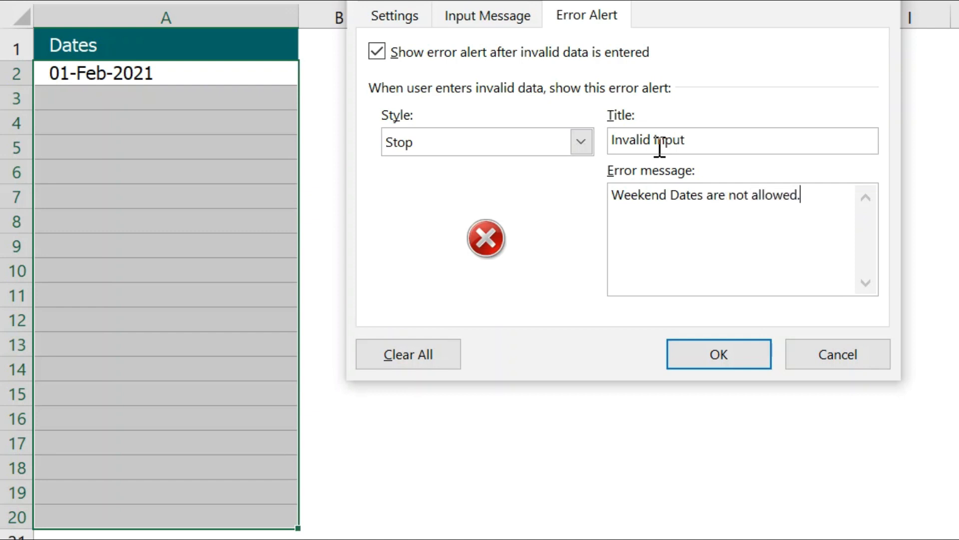
{"action": "left_click", "coordinate": [729, 361]}
Step: Try to enter the weekend date 7 feb 2021 in cell A3 to test the rule, and dismiss the entry
{"action": "left_click", "coordinate": [97, 94]}
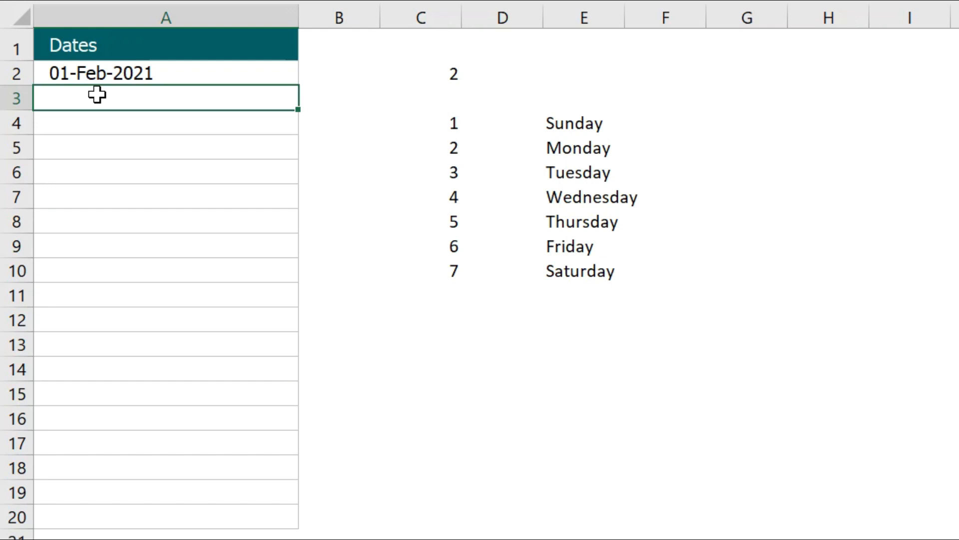
{"action": "type", "text": "7 feb 2021"}
{"action": "key", "text": "Return"}
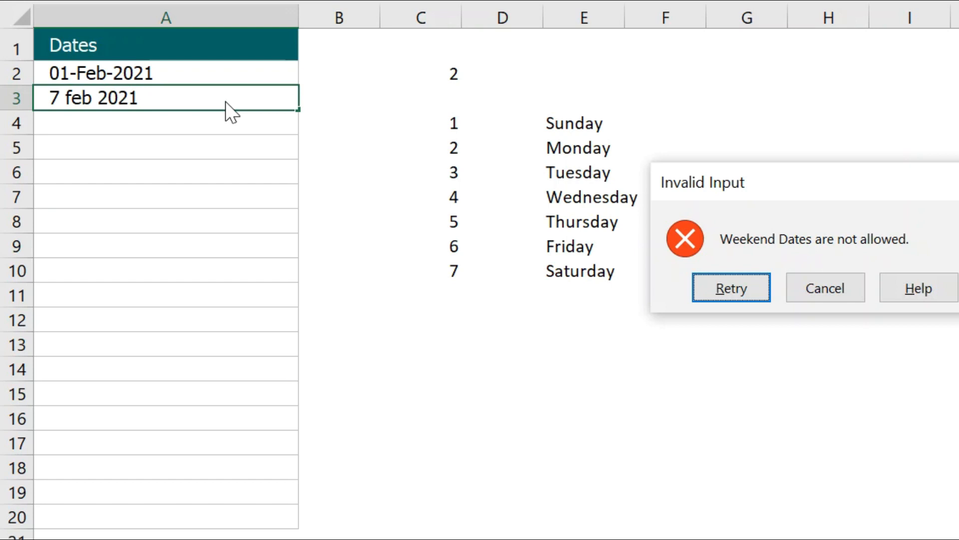
{"action": "key", "text": "Escape"}
Step: Enter the weekday date 8 feb 2021 in cell A3
{"action": "type", "text": "8"}
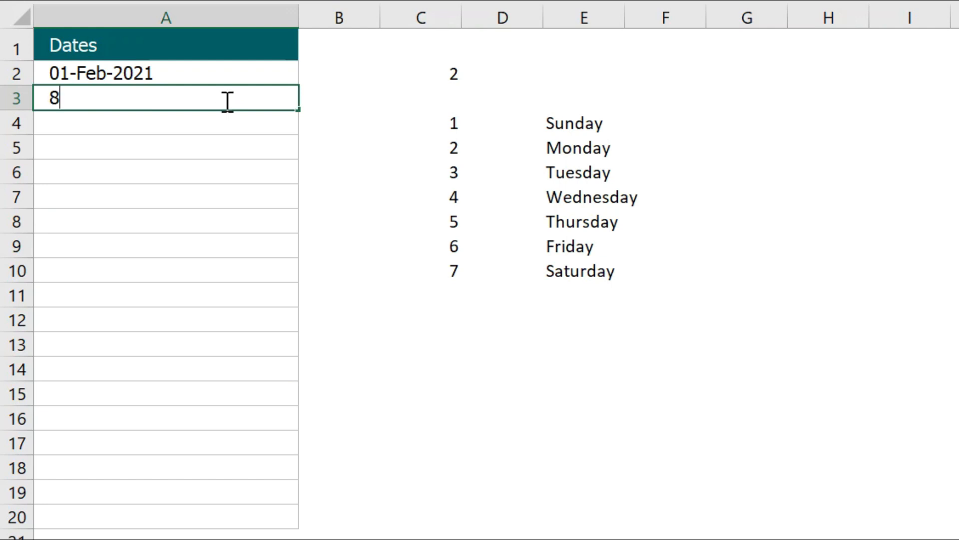
{"action": "type", "text": "feb 2021"}
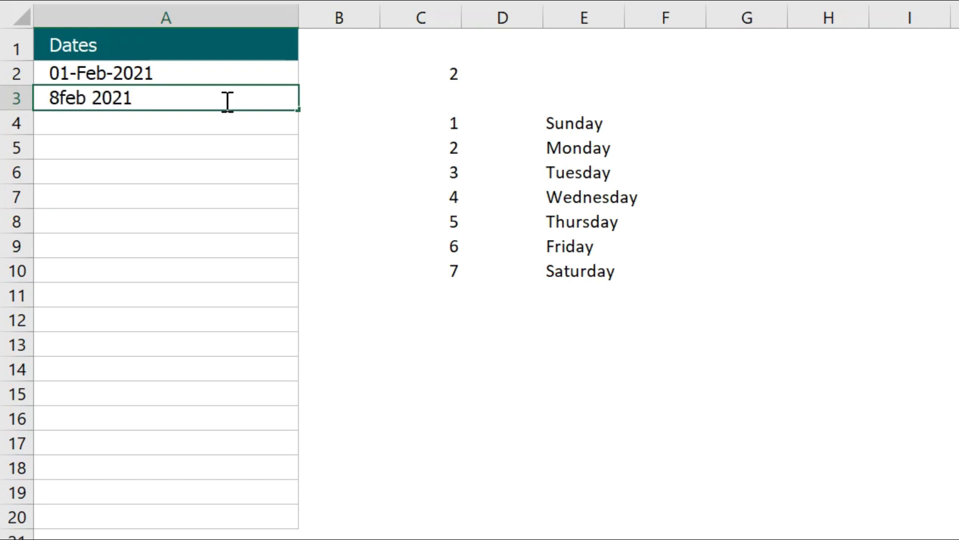
{"action": "left_click", "coordinate": [60, 97]}
{"action": "key", "text": "Return"}
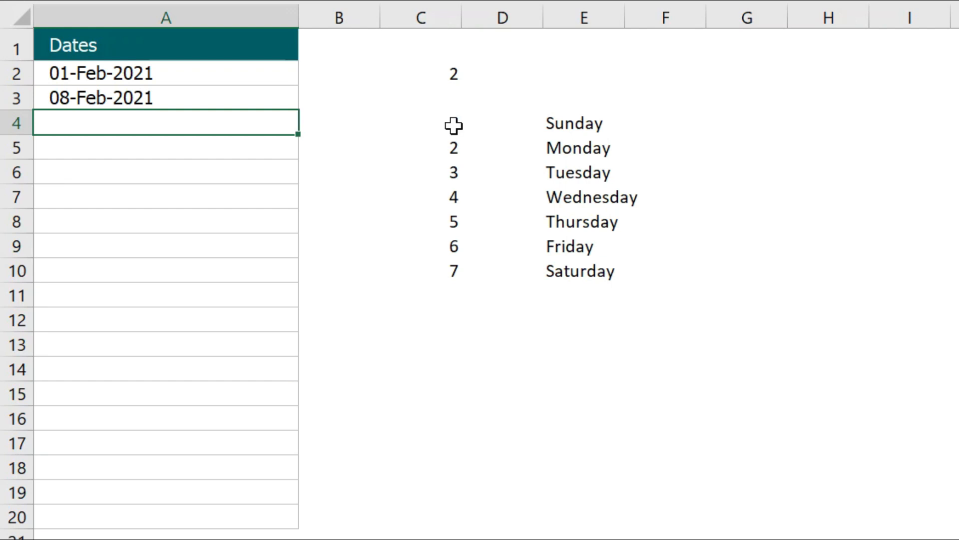
{"action": "left_click_drag", "start_coordinate": [454, 125], "coordinate": [565, 280]}
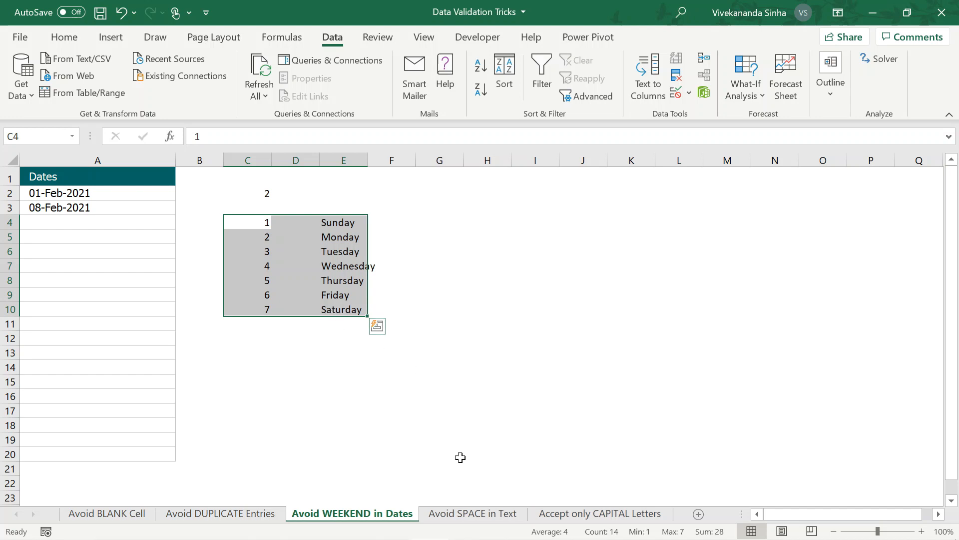
Step: Switch to the Avoid SPACE in Text sheet and enter ABCD in cell A2 and AB CD in cell A3
{"action": "left_click", "coordinate": [467, 515]}
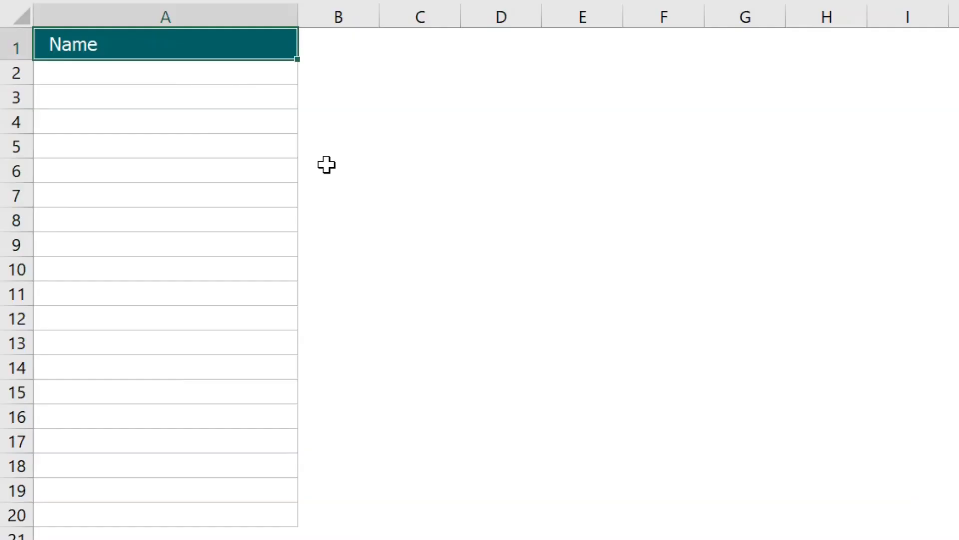
{"action": "left_click", "coordinate": [238, 79]}
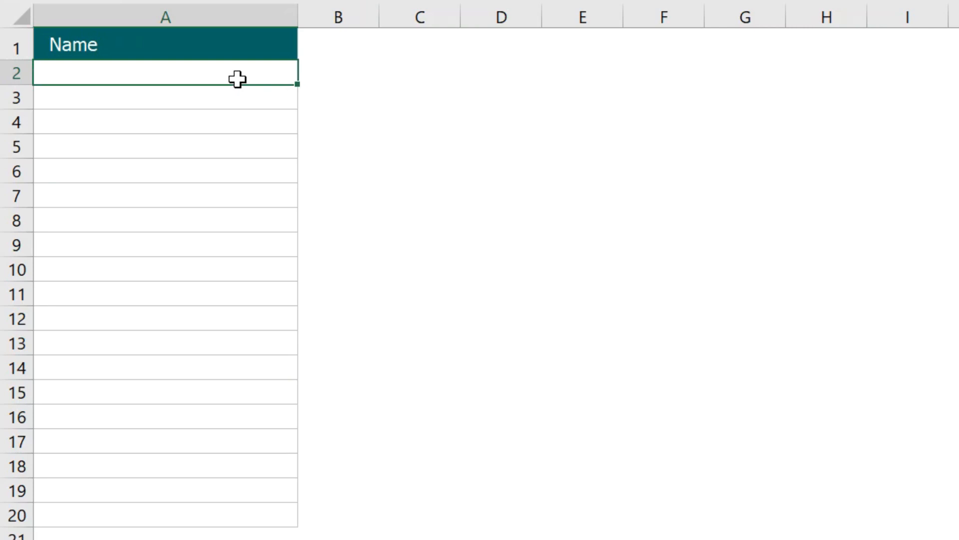
{"action": "type", "text": "ABCD"}
{"action": "key", "text": "Return"}
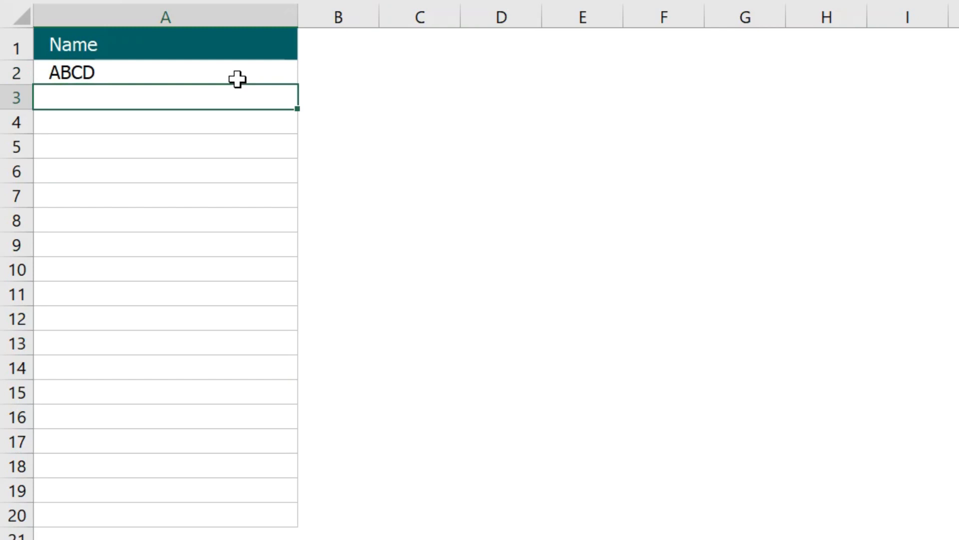
{"action": "type", "text": "AB CD"}
{"action": "key", "text": "Return"}
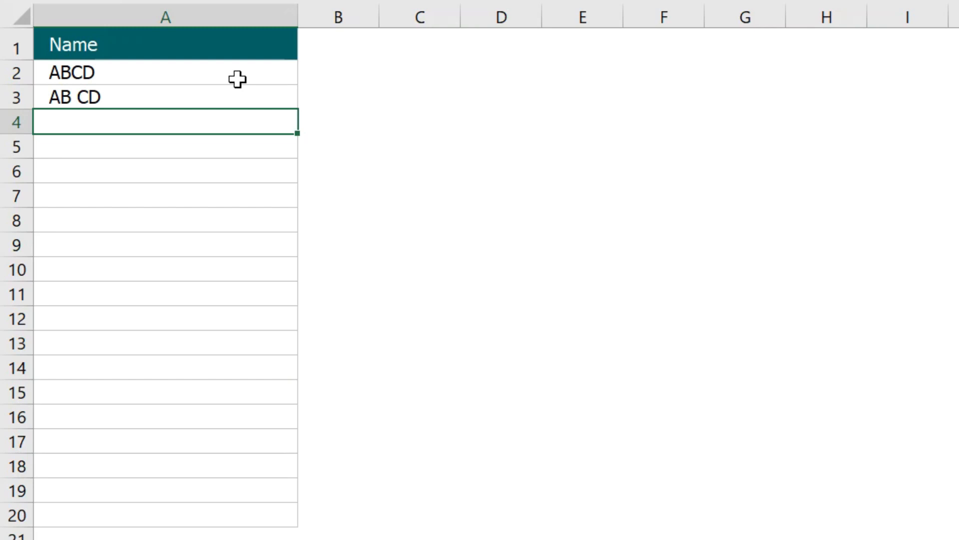
Step: Enter ABCD without a space in cell A4 for comparison with the text in A3
{"action": "left_click", "coordinate": [108, 75]}
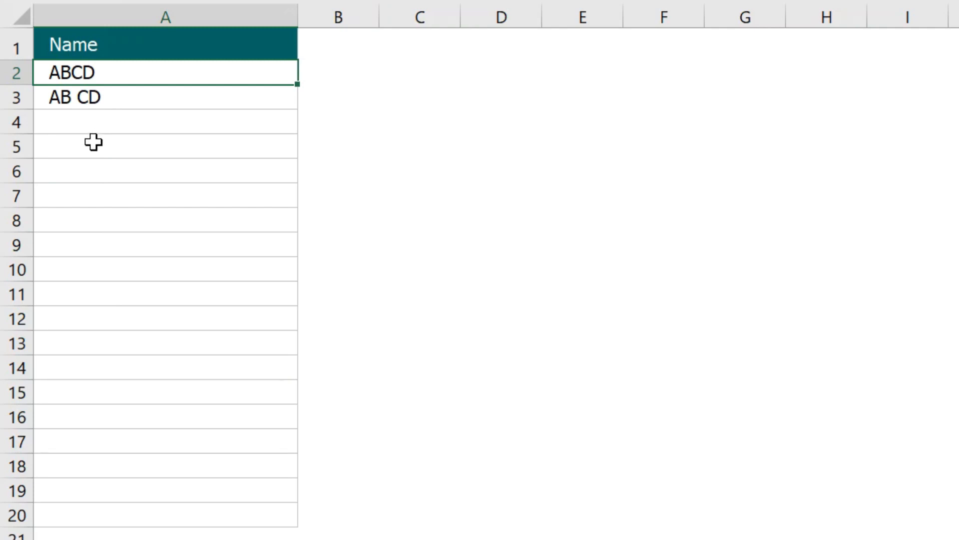
{"action": "left_click", "coordinate": [91, 97]}
{"action": "left_click", "coordinate": [83, 123]}
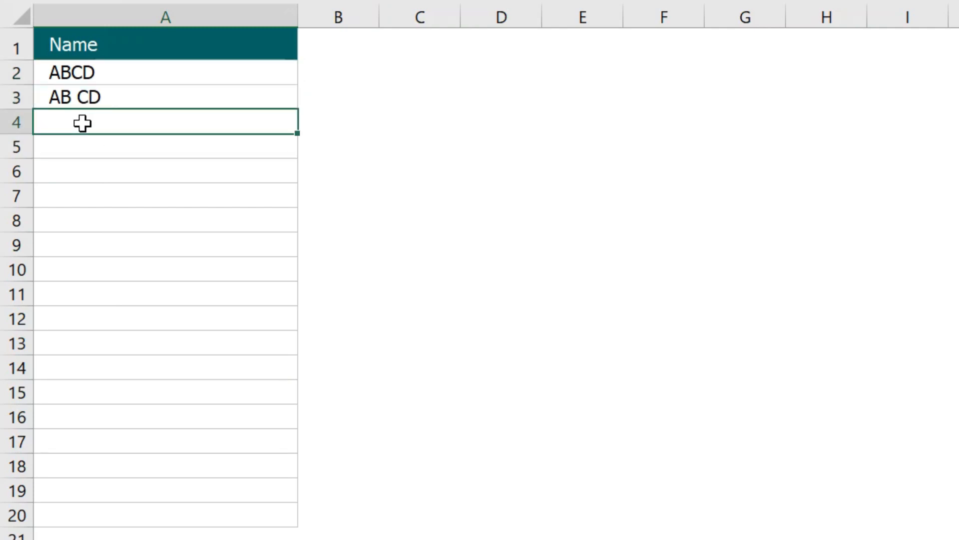
{"action": "type", "text": "ABCD"}
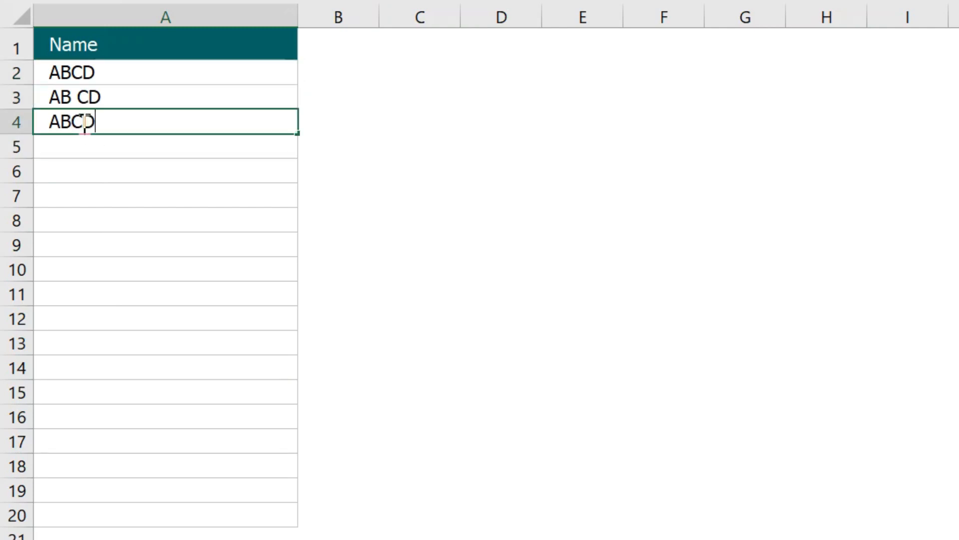
{"action": "key", "text": "Return"}
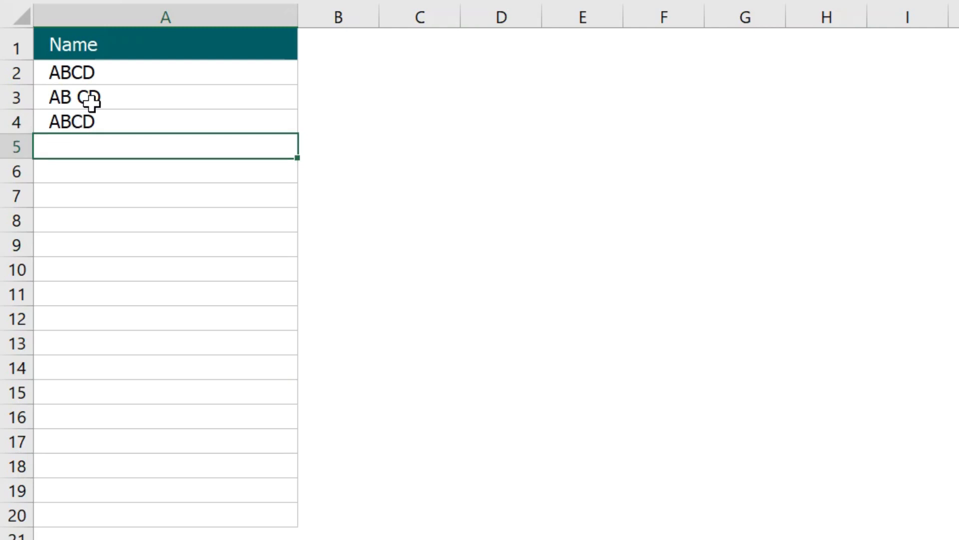
{"action": "left_click_drag", "start_coordinate": [90, 96], "coordinate": [91, 117]}
{"action": "left_click", "coordinate": [91, 120]}
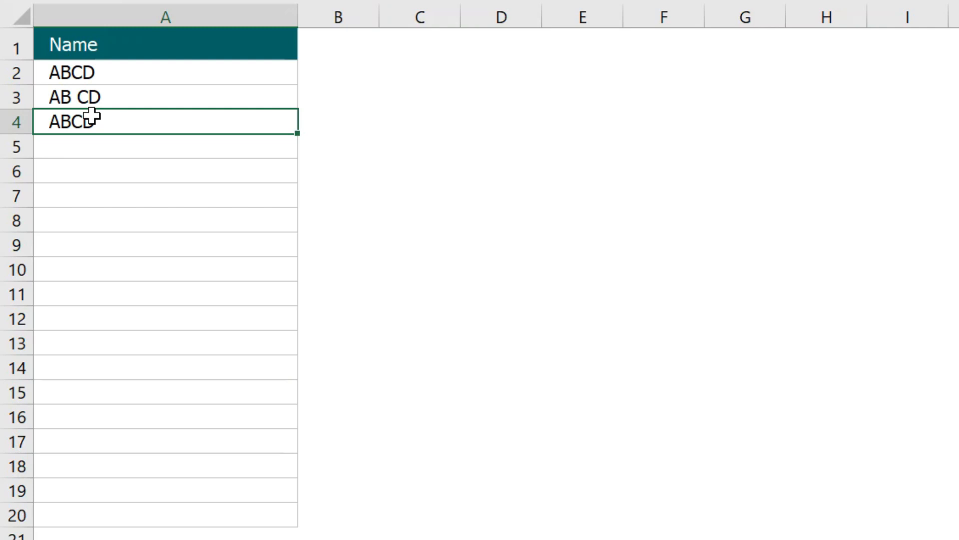
Step: Enter the formula =SUBSTITUTE(A3," ","") in cell A6 to remove the space from the text in A3
{"action": "left_click", "coordinate": [96, 171]}
{"action": "type", "text": "=SUB"}
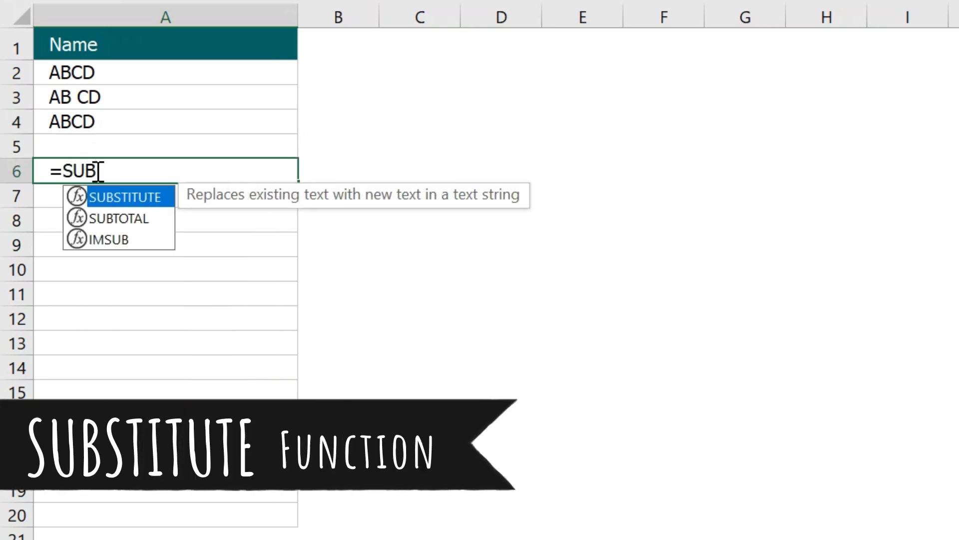
{"action": "key", "text": "Tab"}
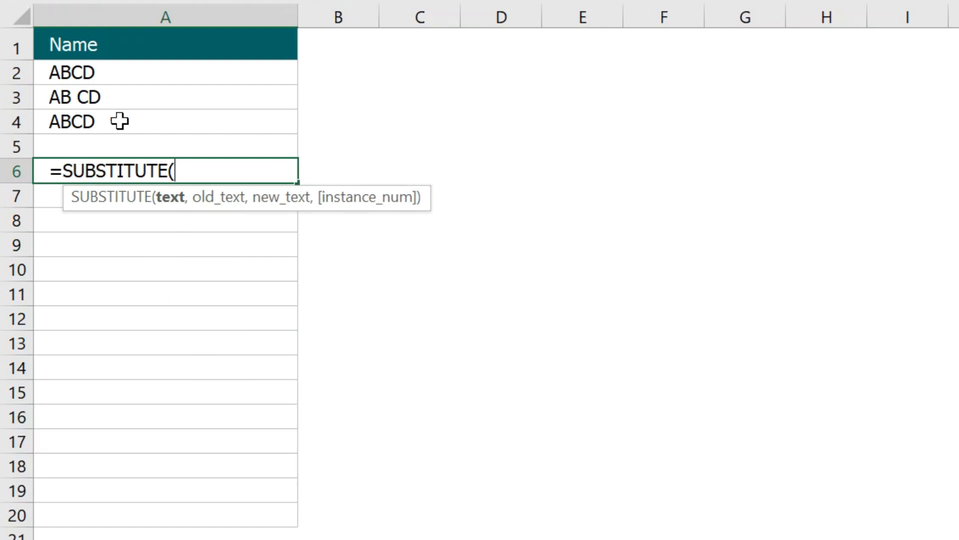
{"action": "left_click", "coordinate": [108, 97]}
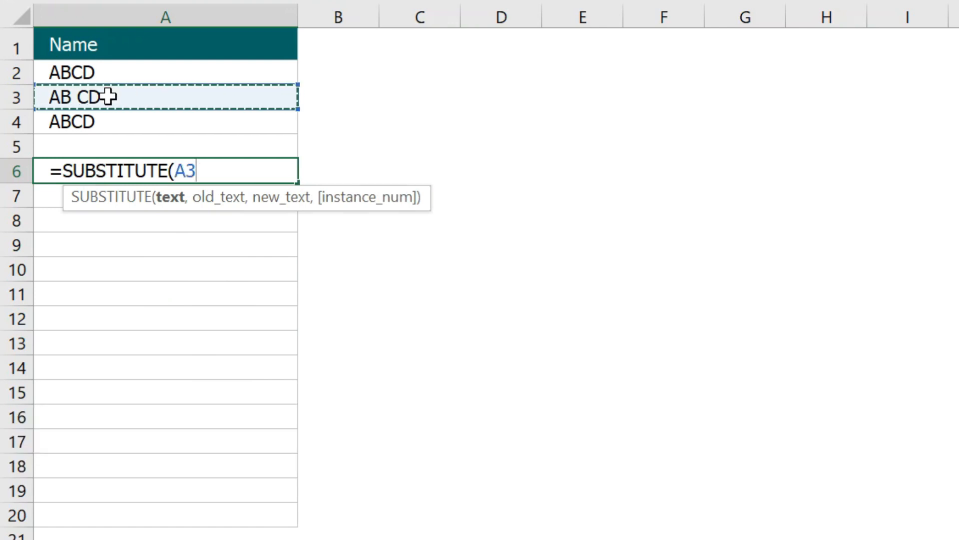
{"action": "type", "text": ","}
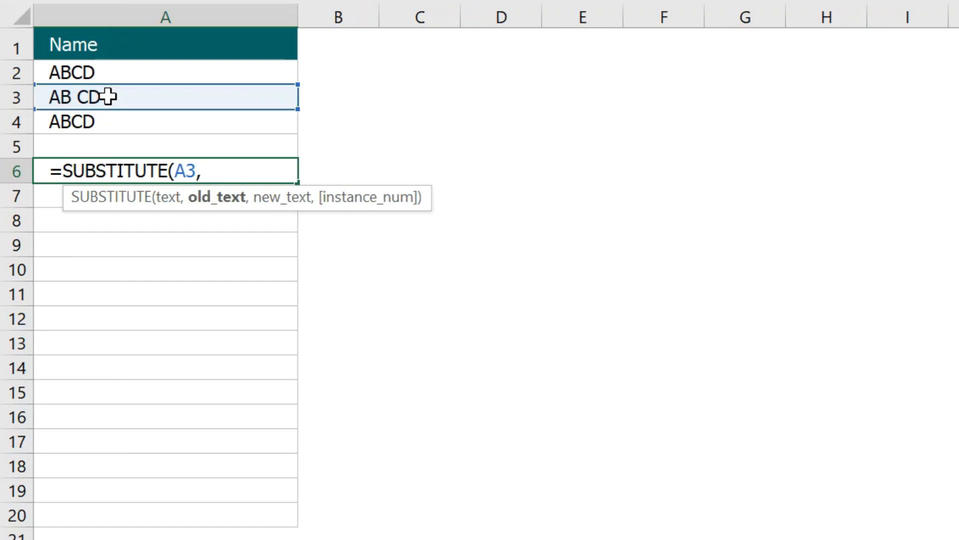
{"action": "type", "text": "\" \""}
{"action": "type", "text": ",\""}
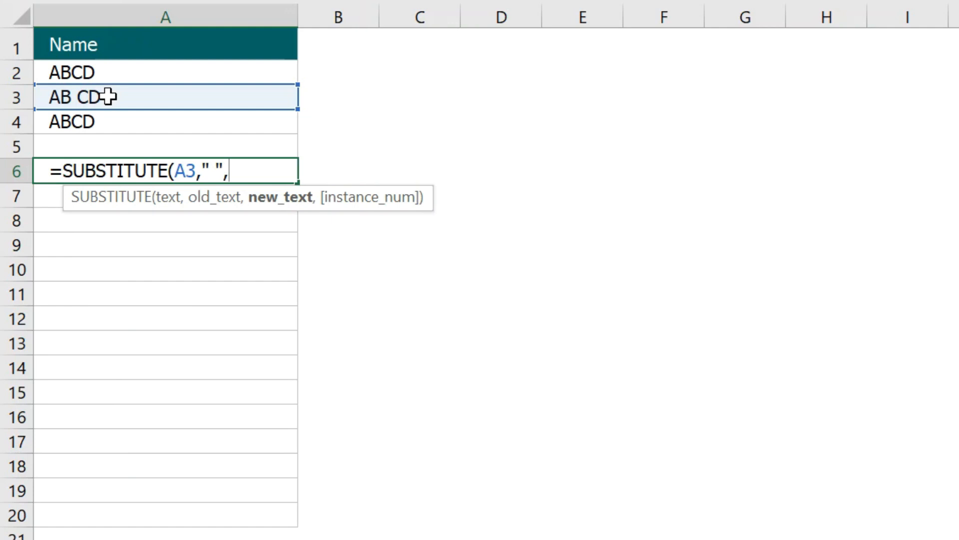
{"action": "type", "text": "\")"}
{"action": "key", "text": "Return"}
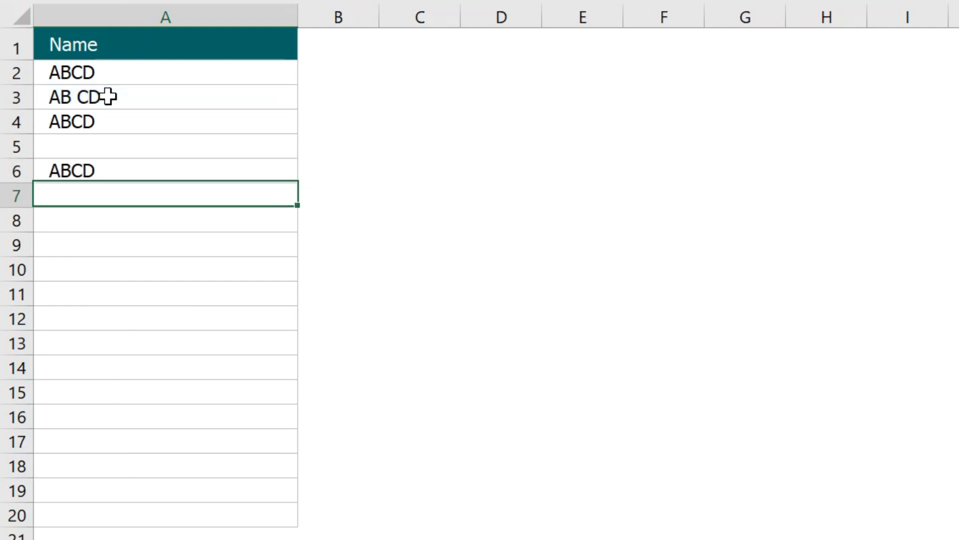
{"action": "left_click", "coordinate": [77, 168]}
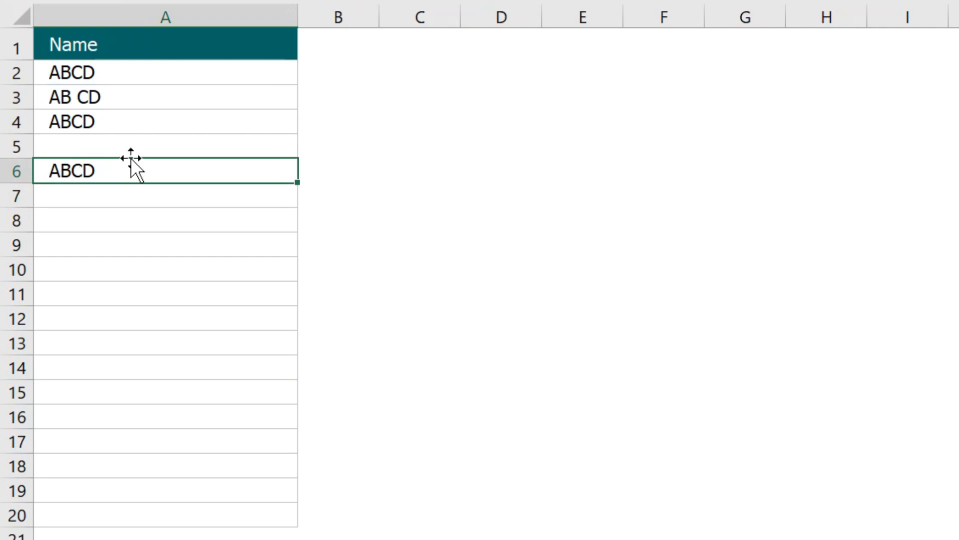
{"action": "left_click", "coordinate": [111, 97]}
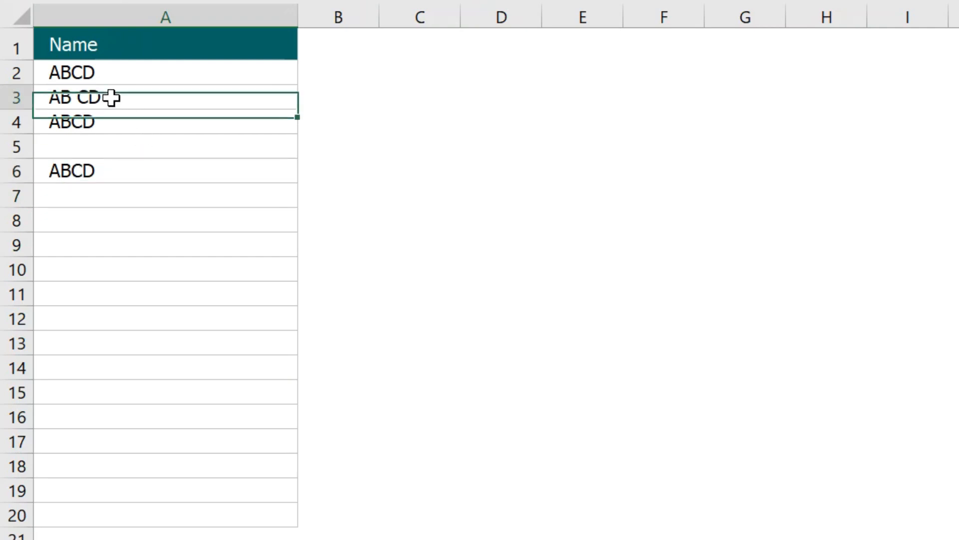
{"action": "left_click", "coordinate": [110, 172]}
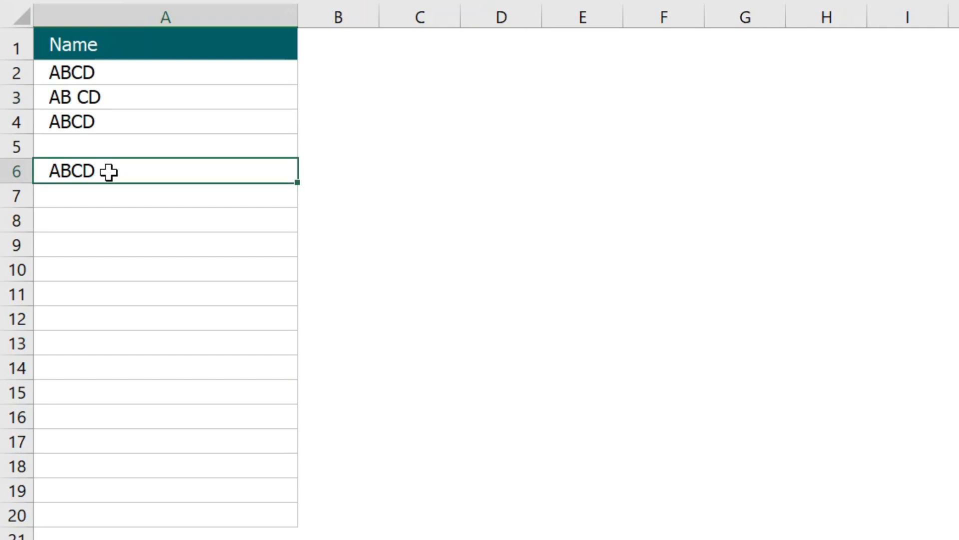
{"action": "left_click", "coordinate": [141, 101]}
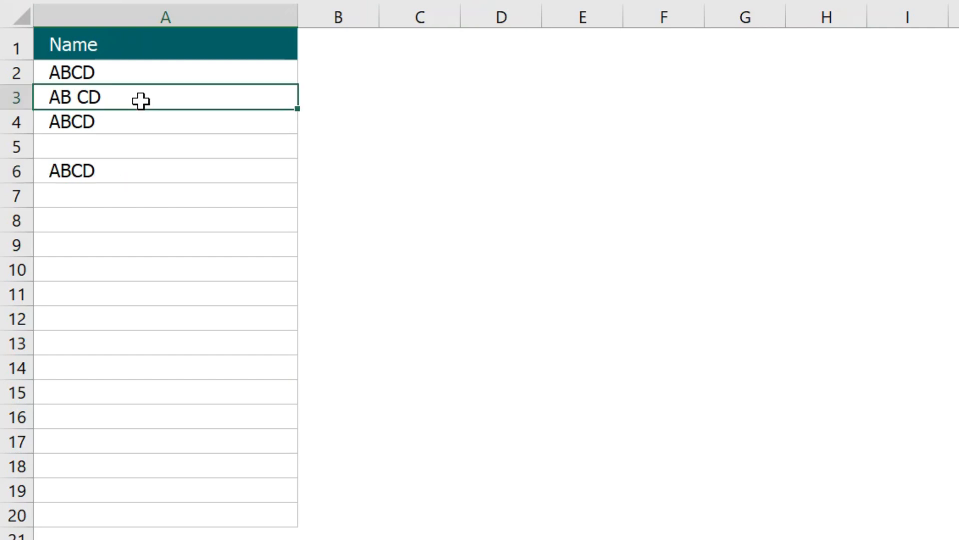
Step: Clear the sample entries from A2:A20 and set the range's data validation to allow Custom criteria
{"action": "left_click_drag", "start_coordinate": [172, 71], "coordinate": [187, 519]}
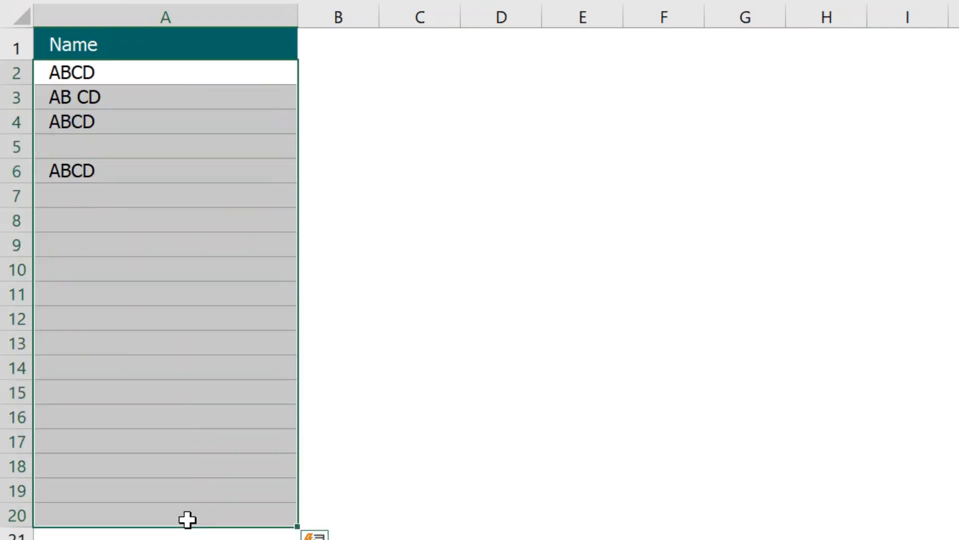
{"action": "key", "text": "Delete"}
{"action": "key", "text": "alt+d"}
{"action": "key", "text": "l"}
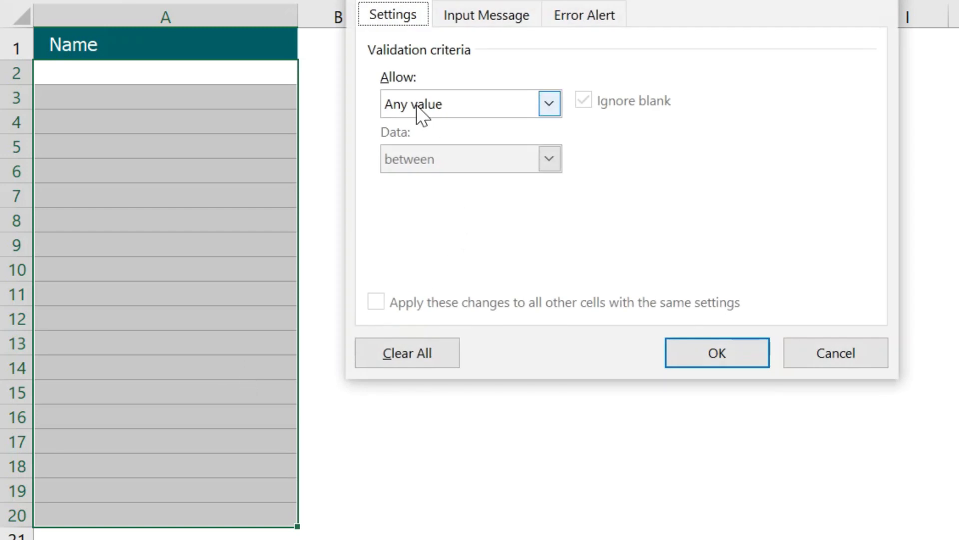
{"action": "left_click", "coordinate": [417, 106]}
{"action": "left_click", "coordinate": [416, 253]}
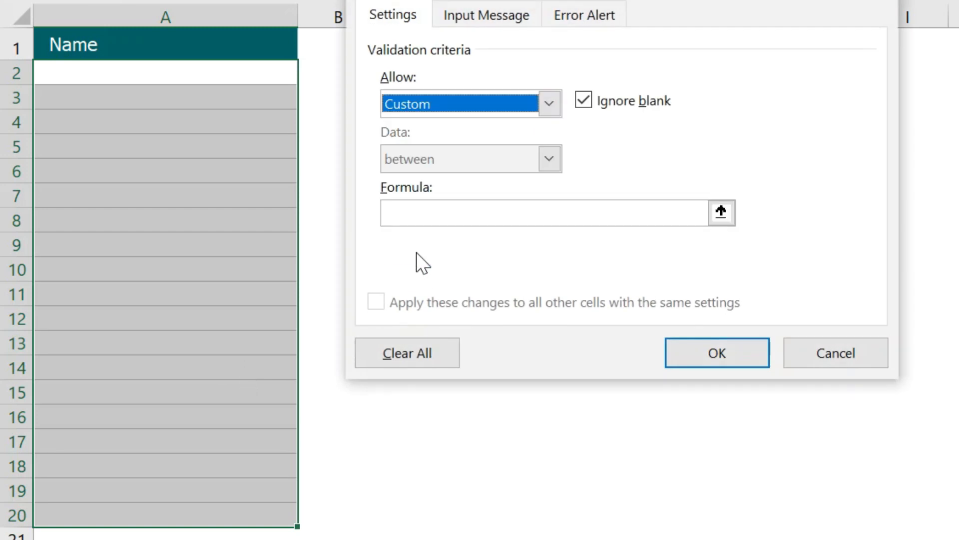
Step: Enter the custom validation formula =A2=substitute(A2," ","") for the selected range
{"action": "left_click", "coordinate": [443, 213]}
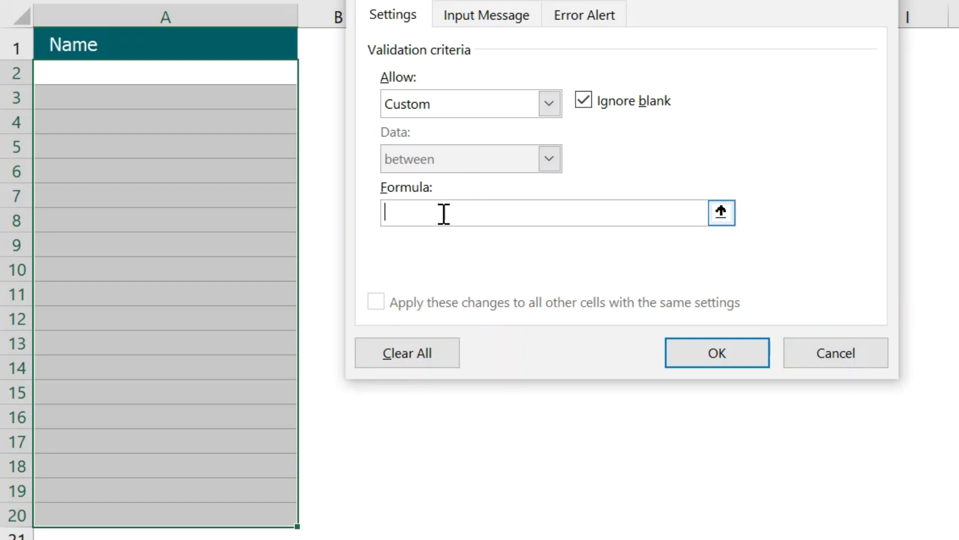
{"action": "type", "text": "="}
{"action": "left_click", "coordinate": [245, 69]}
{"action": "type", "text": "=subs"}
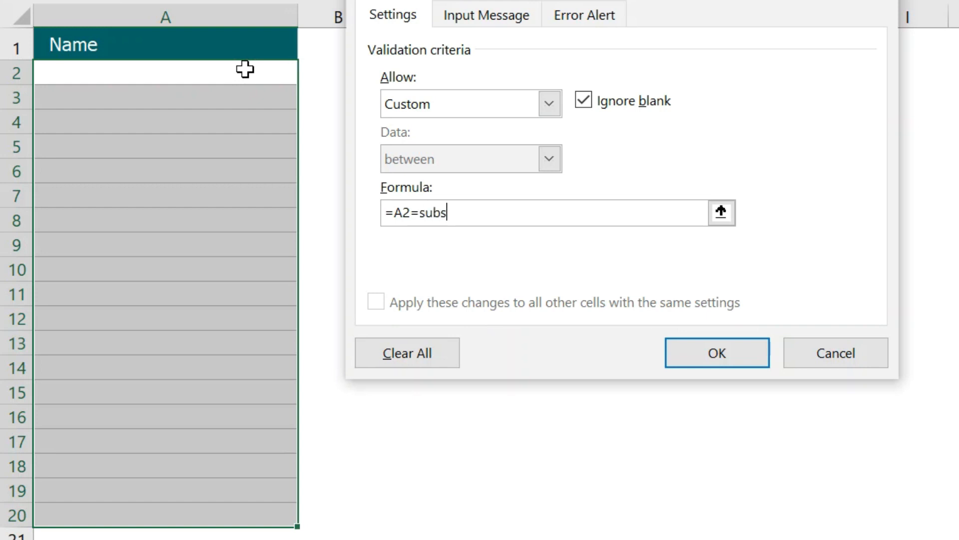
{"action": "type", "text": "titute("}
{"action": "left_click", "coordinate": [226, 73]}
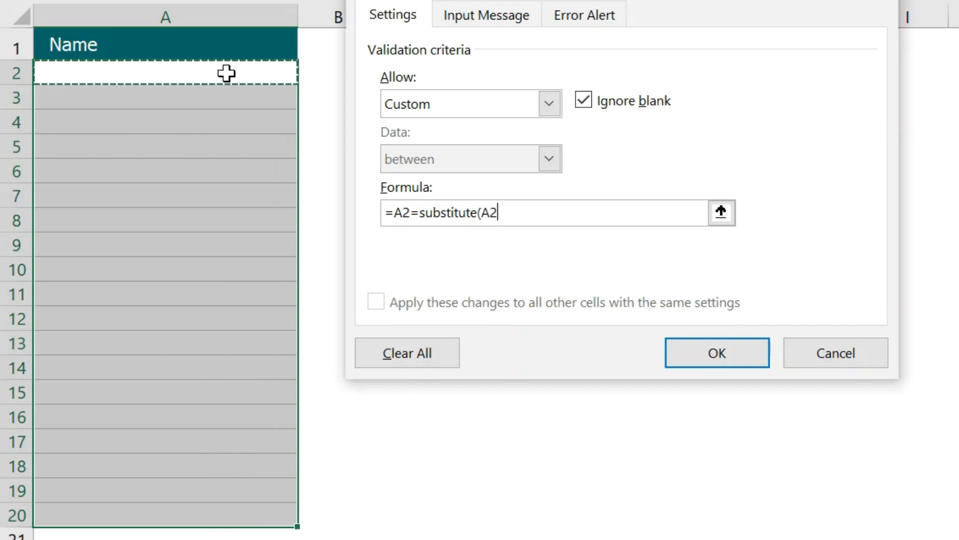
{"action": "type", "text": ",\" "}
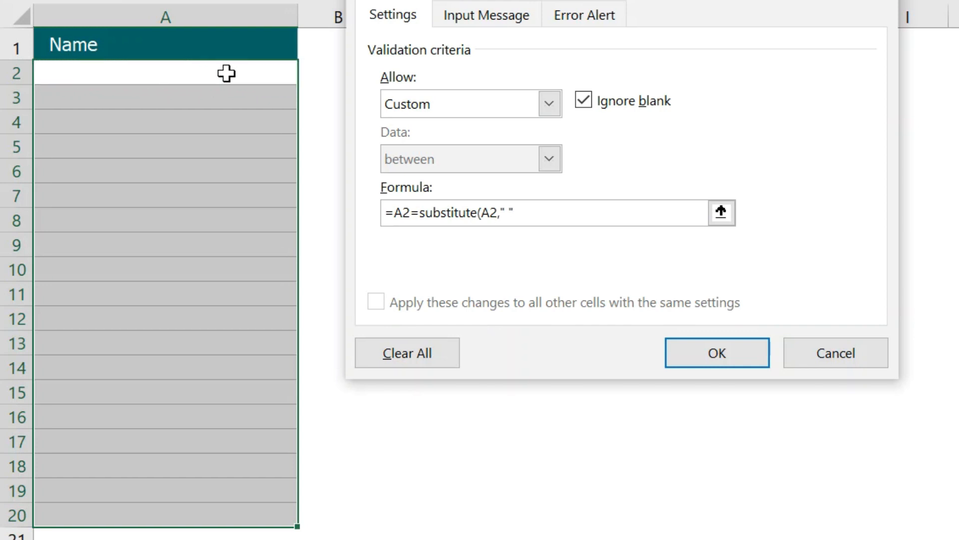
{"action": "type", "text": ",\"\"\")"}
Step: Set the error alert title to Invalid Input and its message to "Space is not allowed in the text.", and apply the rule
{"action": "left_click", "coordinate": [589, 14]}
{"action": "left_click", "coordinate": [649, 142]}
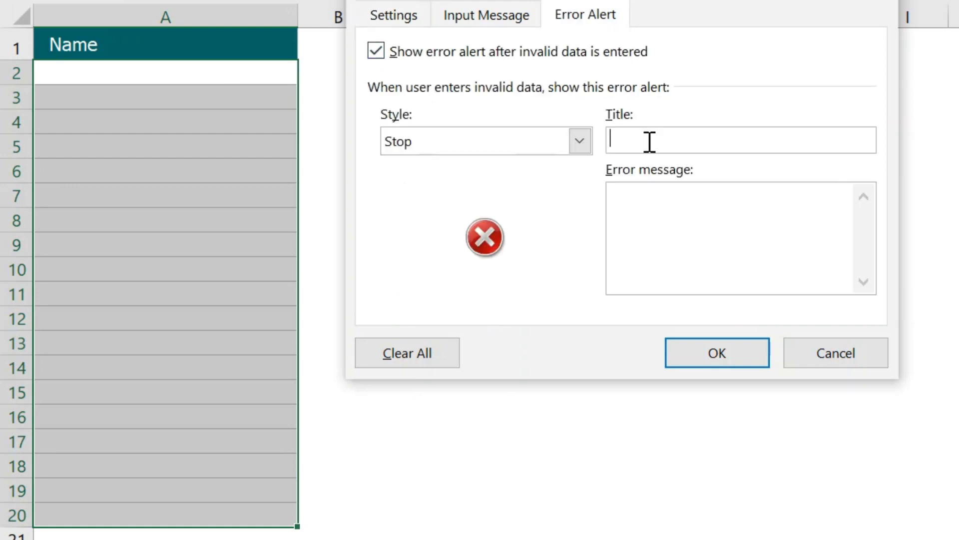
{"action": "type", "text": "Invalid Input"}
{"action": "key", "text": "Tab"}
{"action": "type", "text": "Space is "}
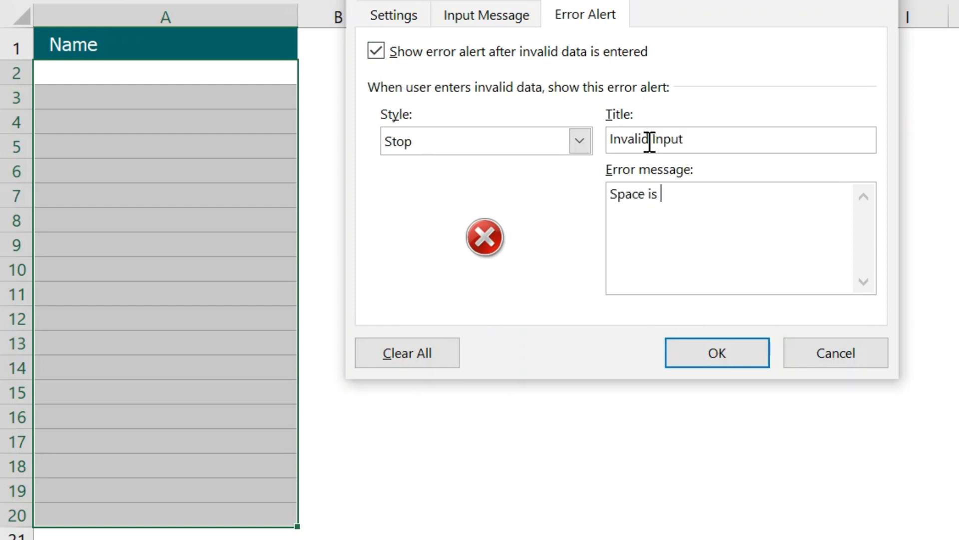
{"action": "type", "text": "not allowe"}
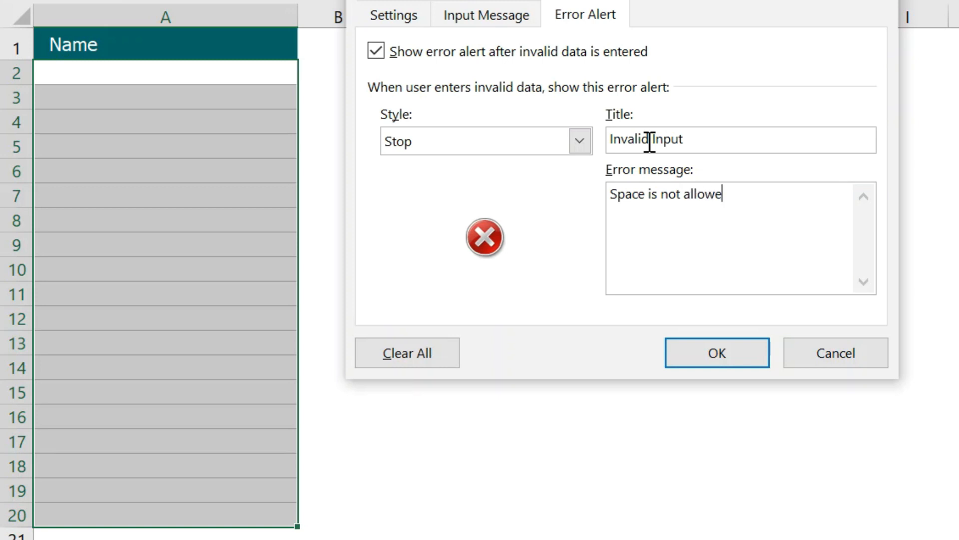
{"action": "type", "text": "d in the text."}
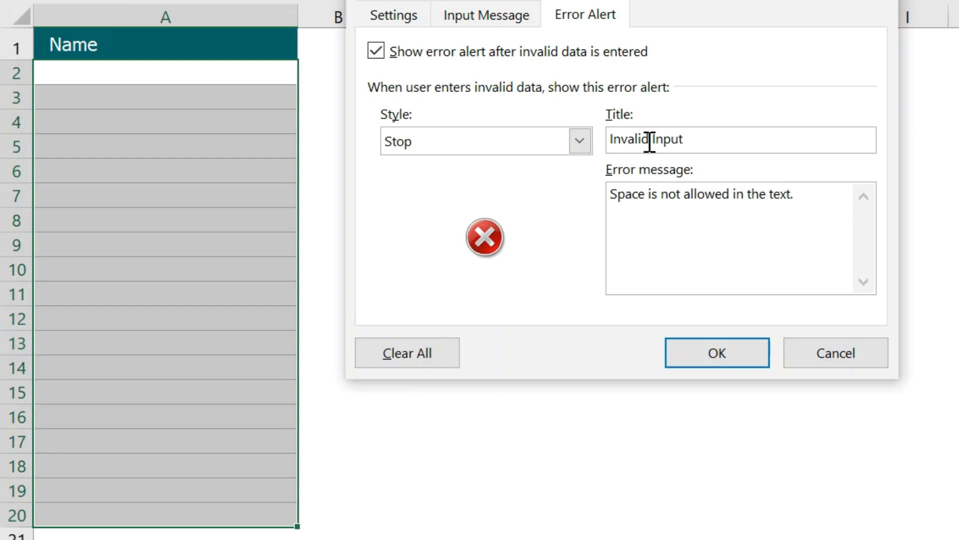
{"action": "left_click", "coordinate": [709, 358]}
Step: Enter ABCD without any space in cell A2 to test the validation rule
{"action": "left_click_drag", "start_coordinate": [227, 70], "coordinate": [226, 122]}
{"action": "left_click", "coordinate": [226, 70]}
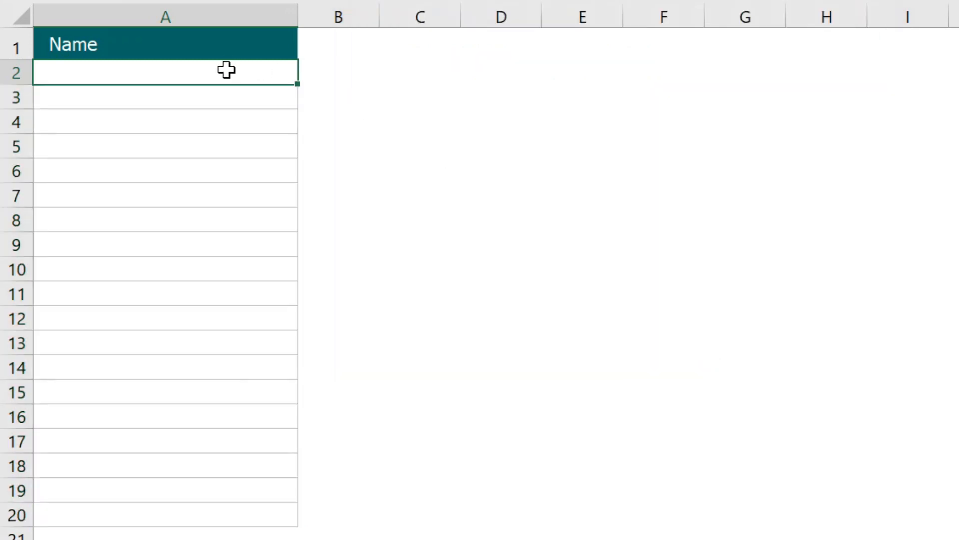
{"action": "type", "text": "ABCD"}
{"action": "key", "text": "Return"}
Step: Try to enter the spaced texts ABC DEF and ABCDE QWERTY in cell A3 to test the validation rule
{"action": "type", "text": "AB"}
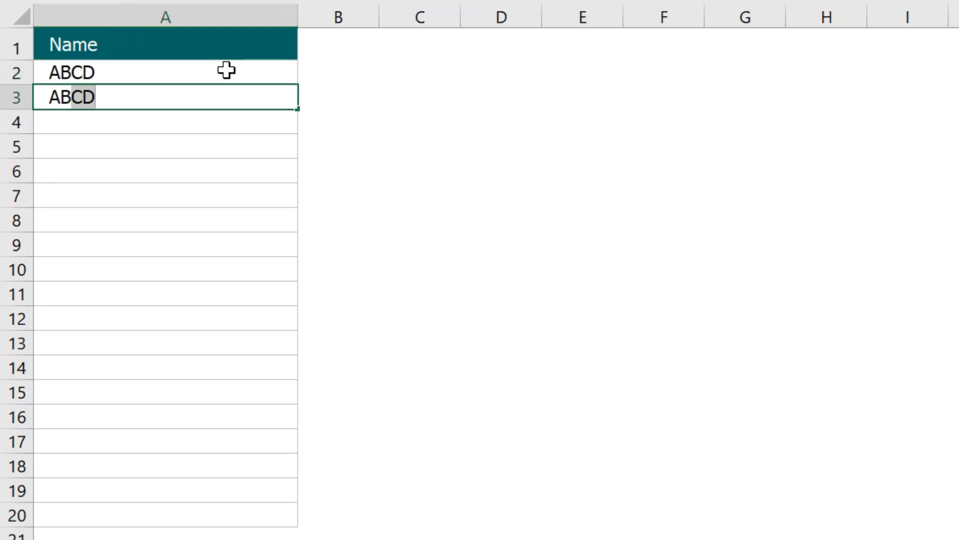
{"action": "type", "text": "C DEF"}
{"action": "key", "text": "Return"}
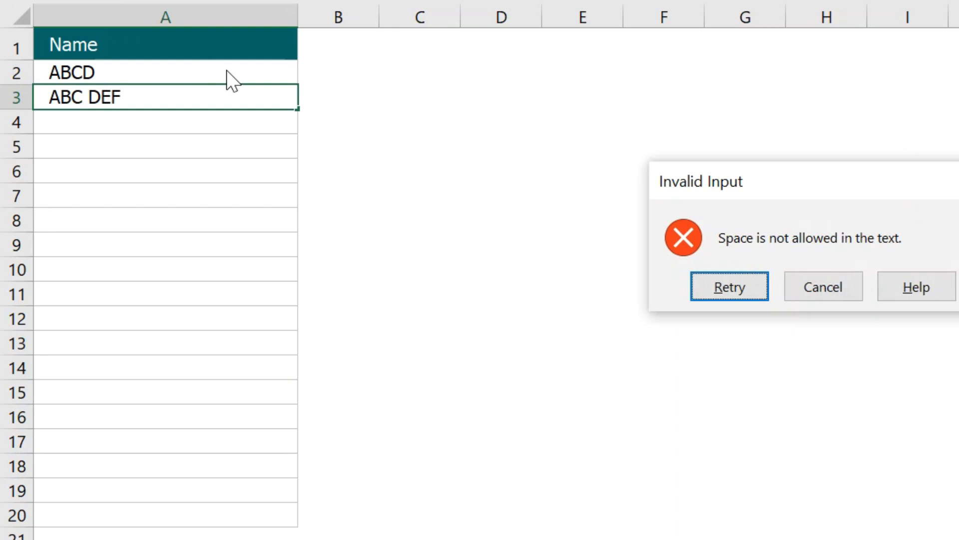
{"action": "key", "text": "Escape"}
{"action": "type", "text": "A"}
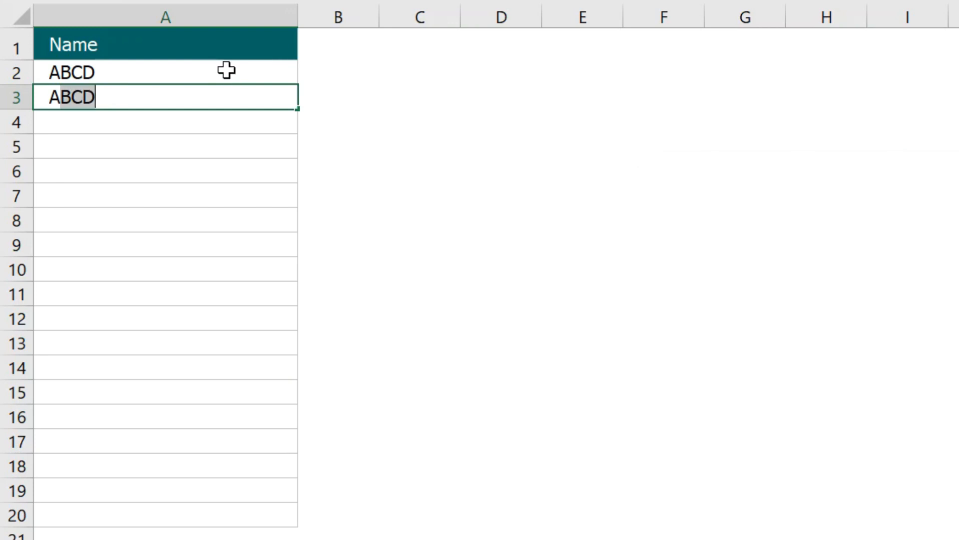
{"action": "type", "text": "BCDE "}
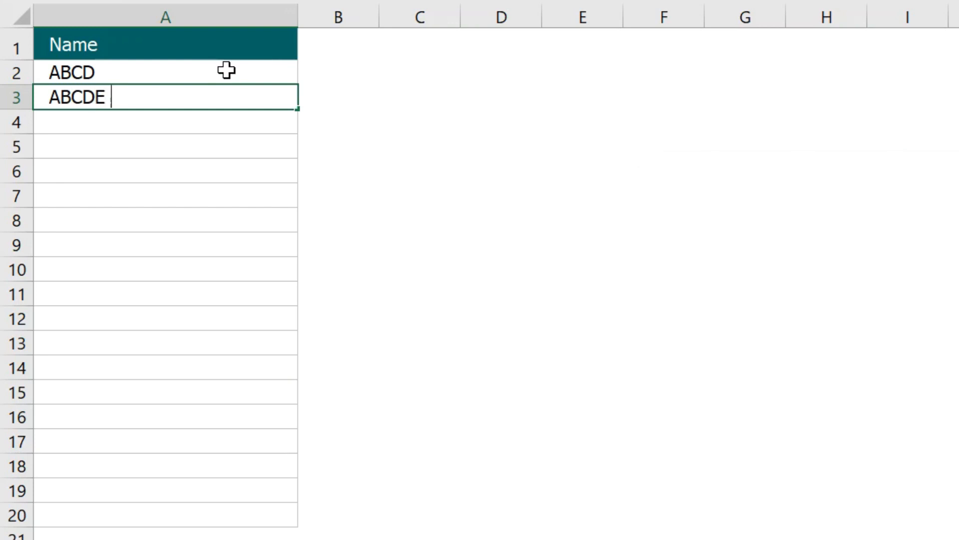
{"action": "type", "text": "QWERTY"}
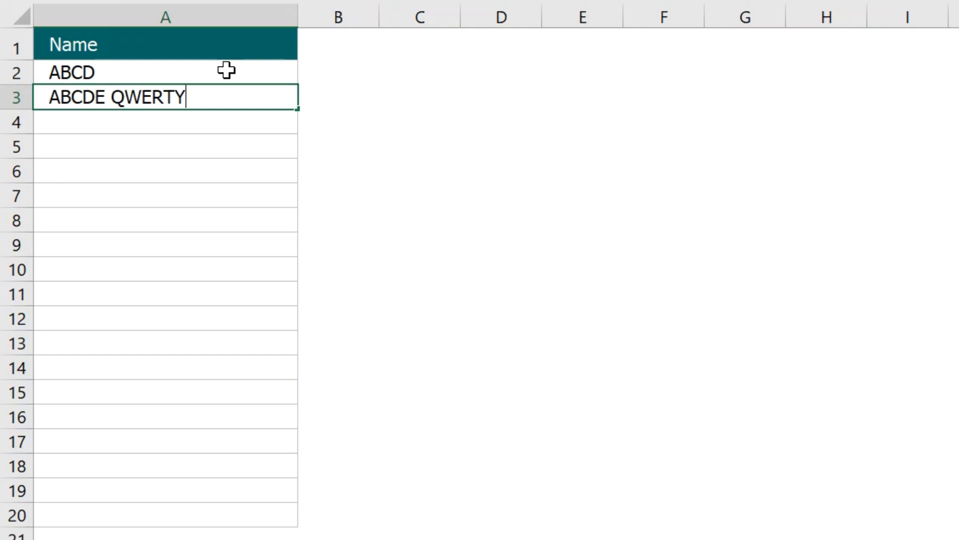
{"action": "key", "text": "Return"}
{"action": "key", "text": "Escape"}
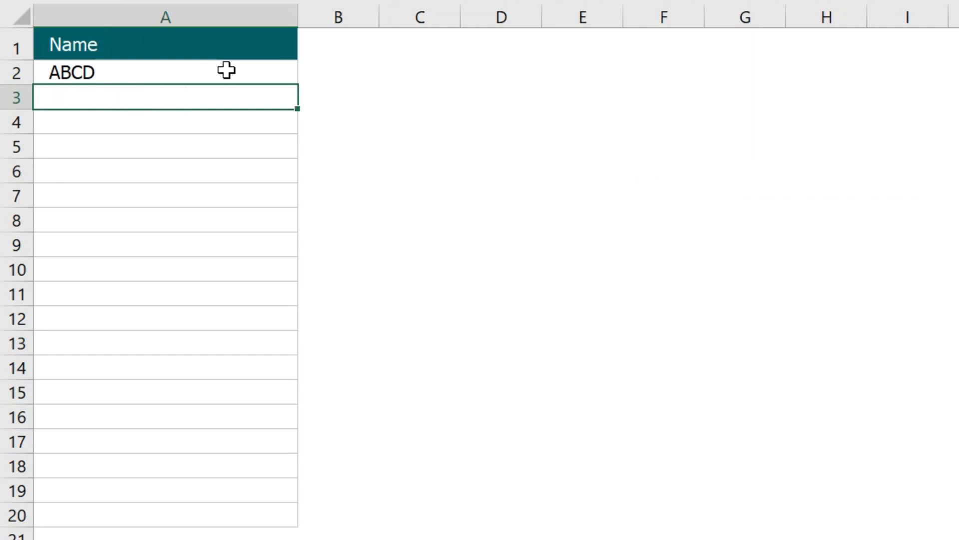
Step: Enter QWERTY without a space in cell A3
{"action": "type", "text": "QWERTY"}
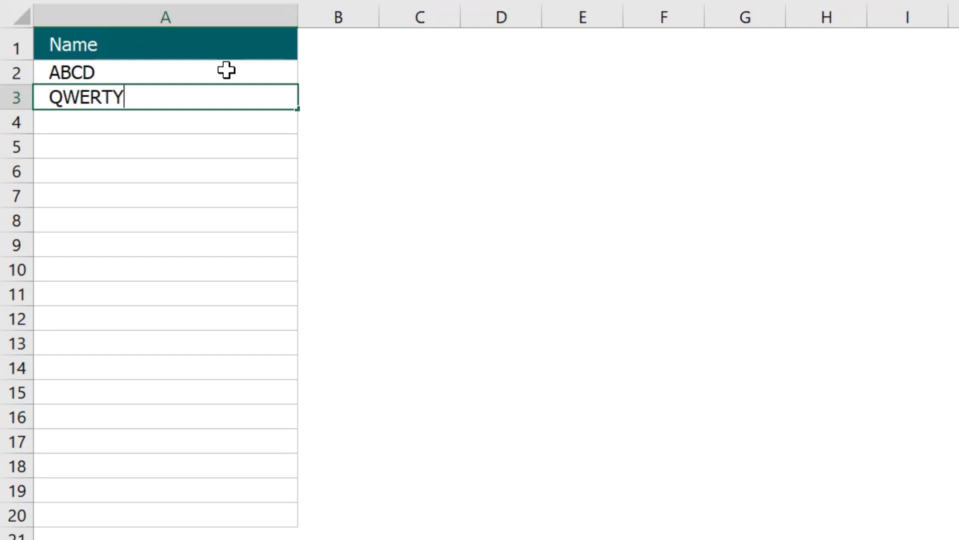
{"action": "key", "text": "Return"}
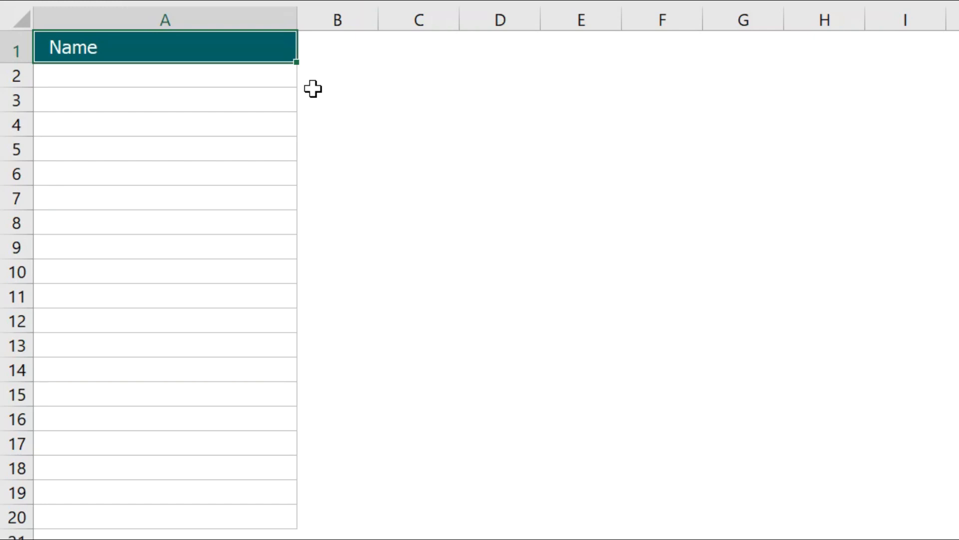
Step: Enter a sample full name in all uppercase letters in cell A2 of the empty Name list
{"action": "left_click", "coordinate": [161, 81]}
{"action": "type", "text": "AM"}
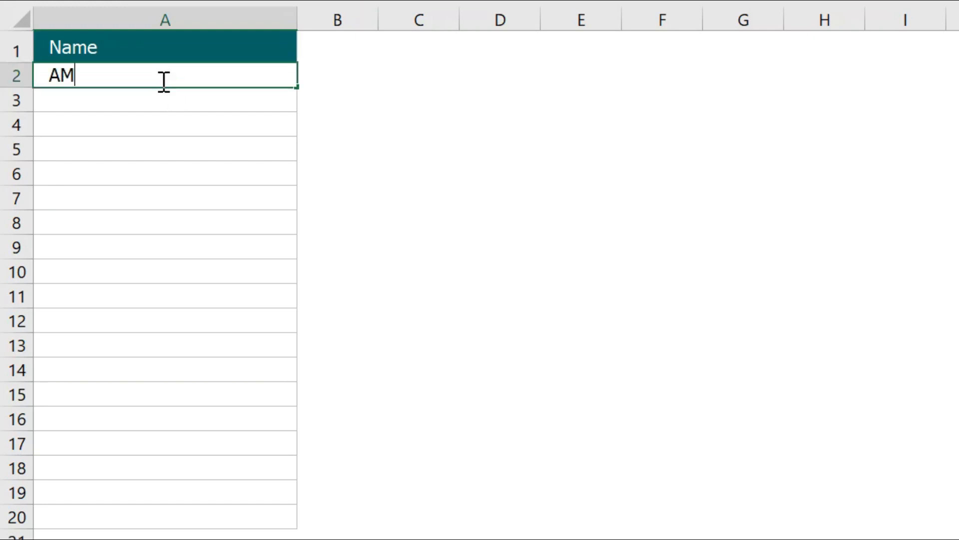
{"action": "type", "text": "IT KUMAR"}
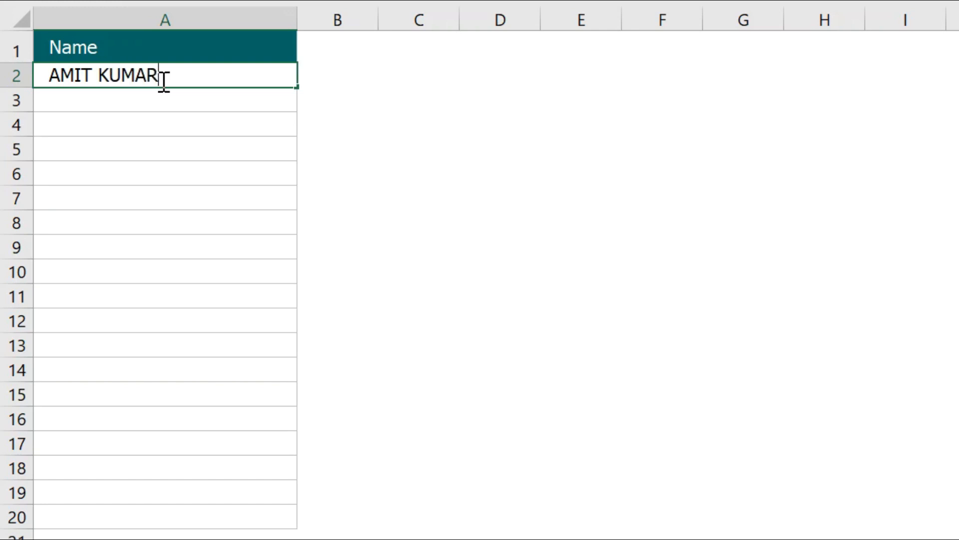
{"action": "key", "text": "Return"}
Step: Enter the same full name in cell A3 with a lowercase first name and an uppercase surname
{"action": "type", "text": "am"}
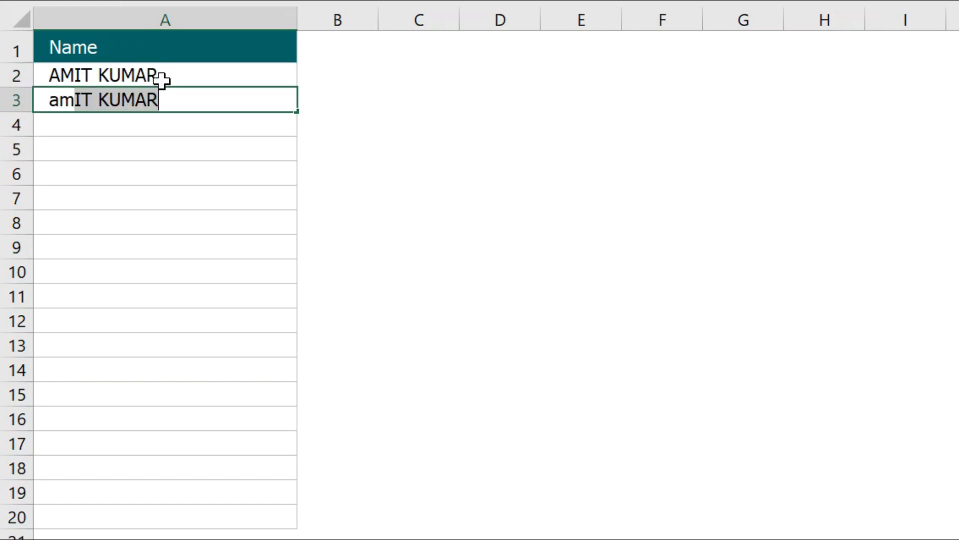
{"action": "type", "text": "it kumar"}
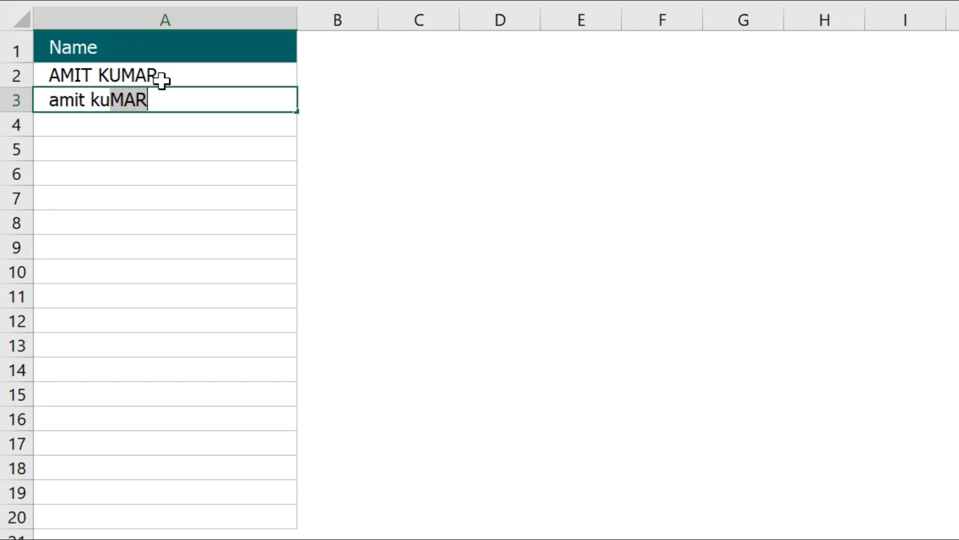
{"action": "key", "text": "BackSpace"}
{"action": "key", "text": "BackSpace"}
{"action": "key", "text": "BackSpace"}
{"action": "key", "text": "BackSpace"}
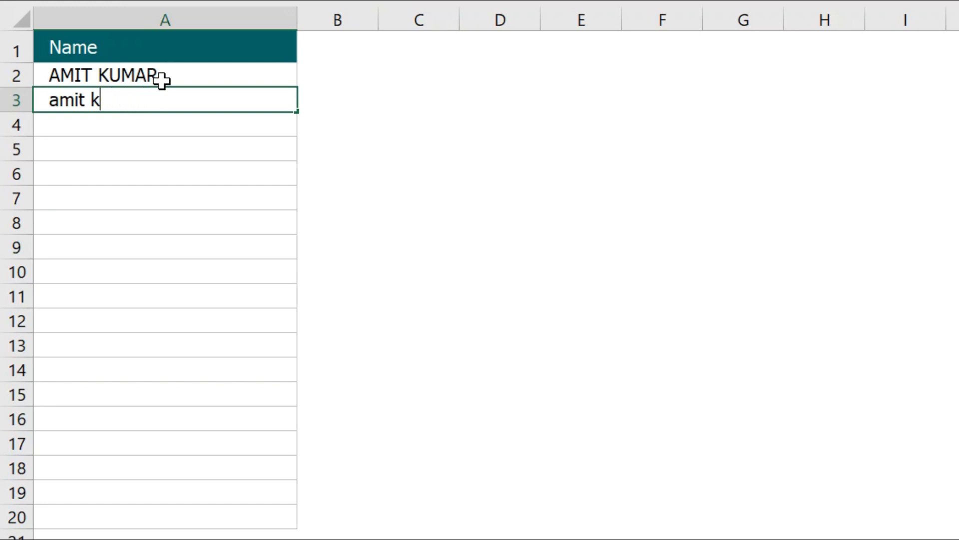
{"action": "type", "text": "KUMa"}
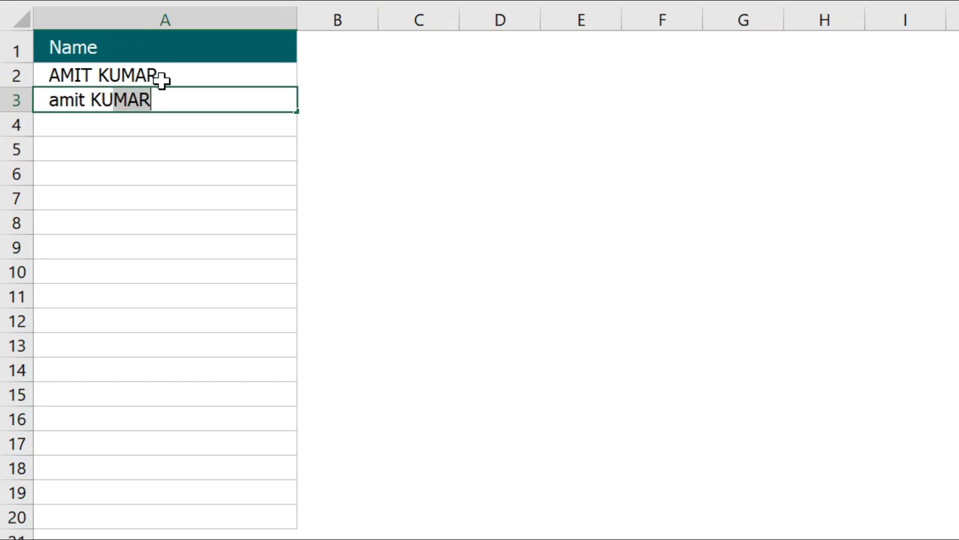
{"action": "type", "text": "r"}
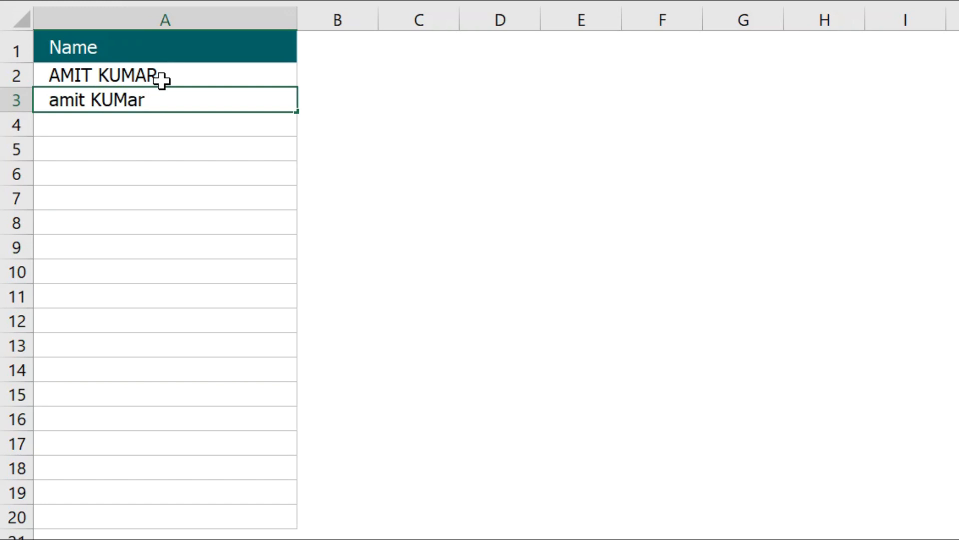
{"action": "key", "text": "Return"}
{"action": "left_click", "coordinate": [161, 80]}
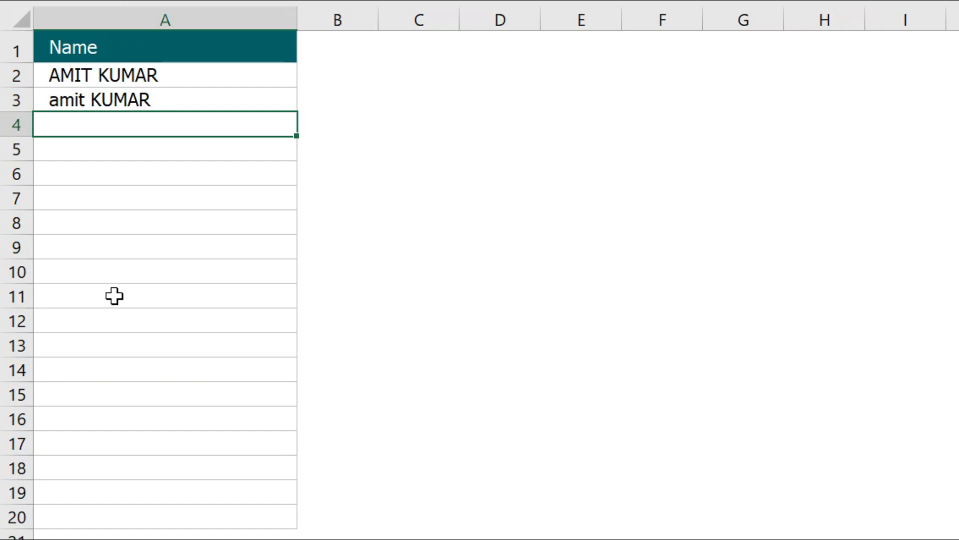
Step: Enter the formula =UPPER(A3) in cell A5 to convert the mixed-case name to capitals
{"action": "left_click", "coordinate": [113, 100]}
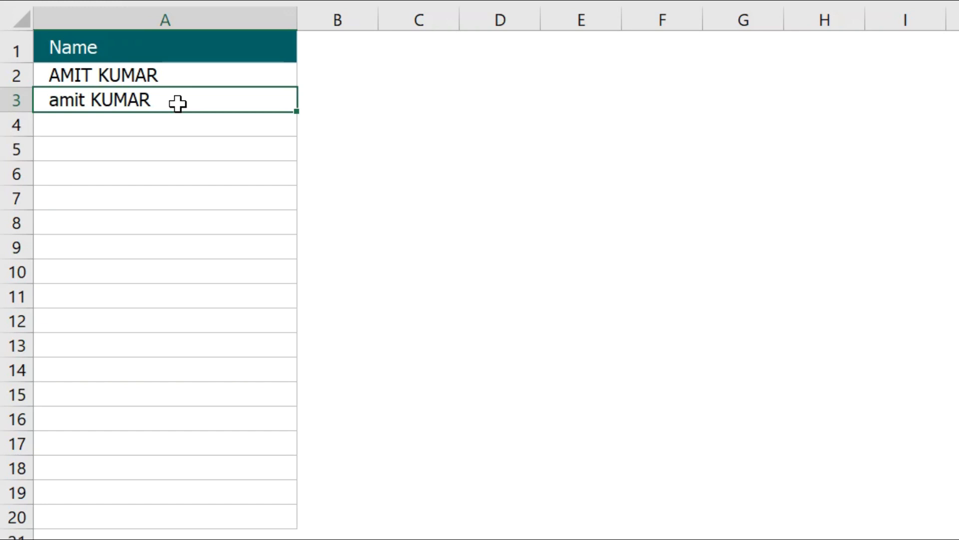
{"action": "left_click", "coordinate": [133, 152]}
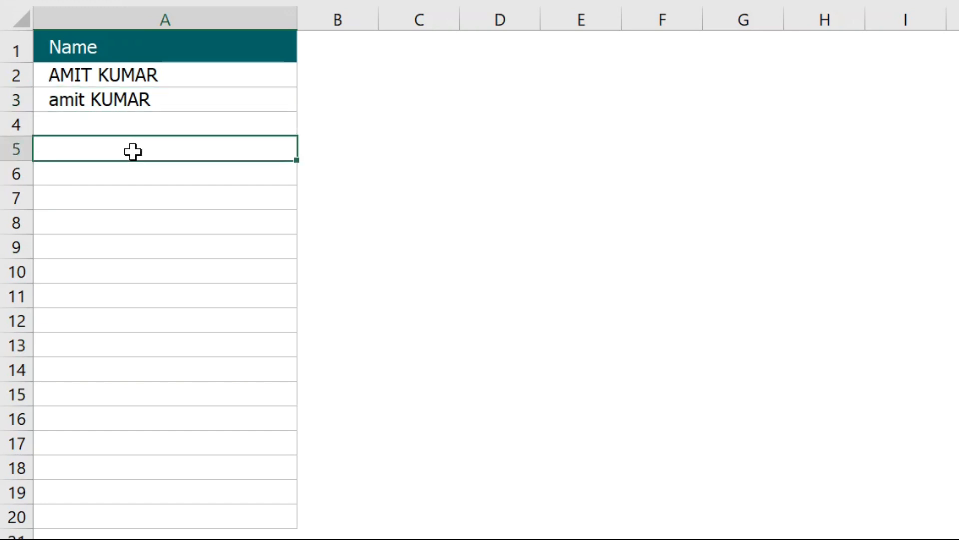
{"action": "double_click", "coordinate": [133, 152]}
{"action": "type", "text": "=UPPER("}
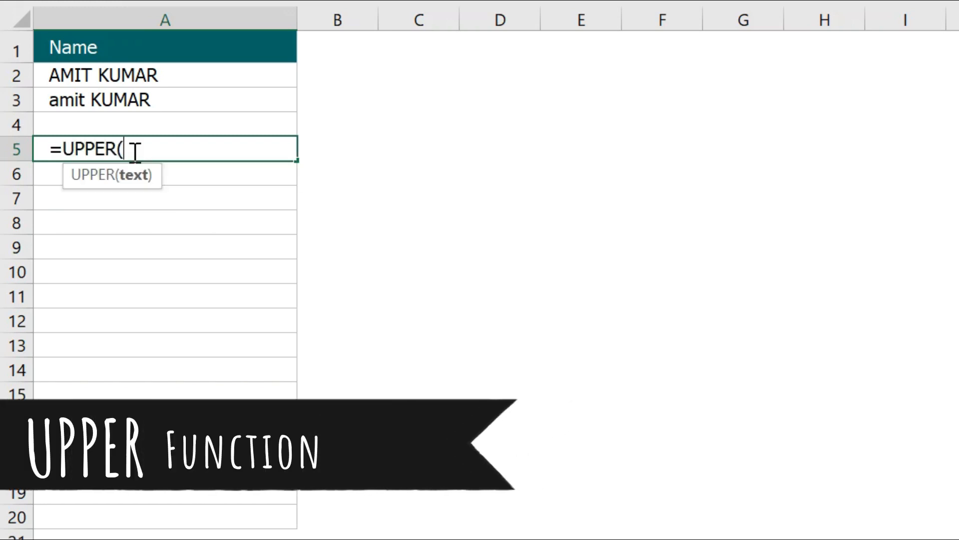
{"action": "left_click", "coordinate": [150, 100]}
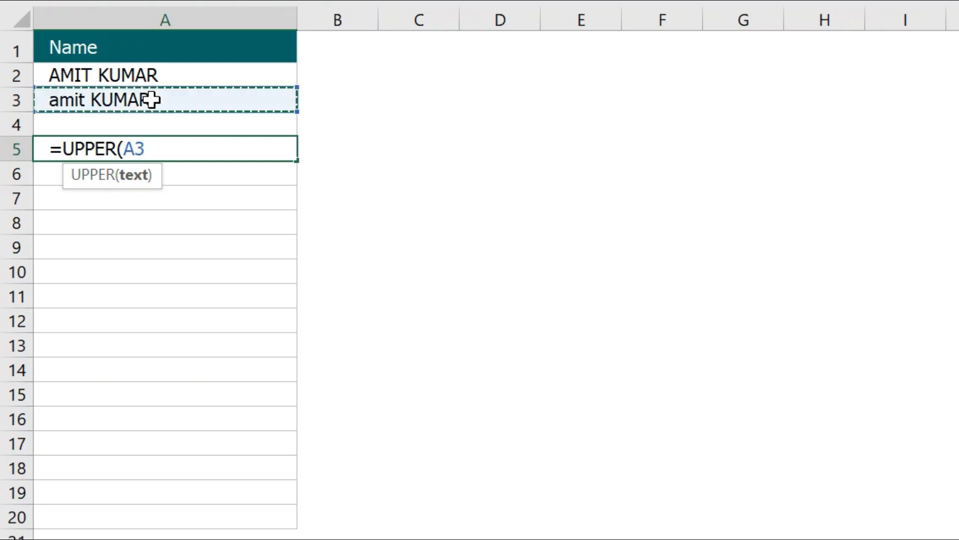
{"action": "key", "text": "Return"}
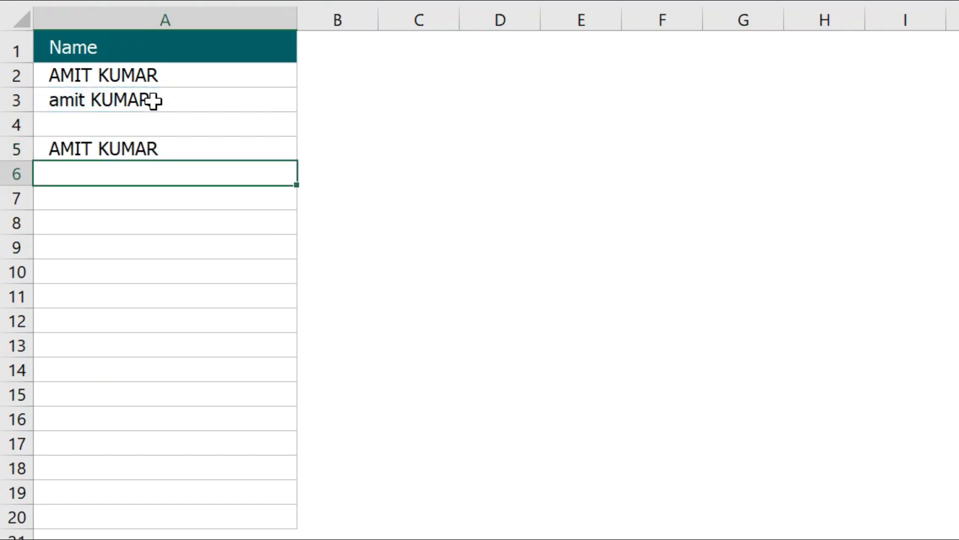
Step: Compare the original name with its uppercase version by entering =A3=A5 in cell A8
{"action": "left_click", "coordinate": [171, 101]}
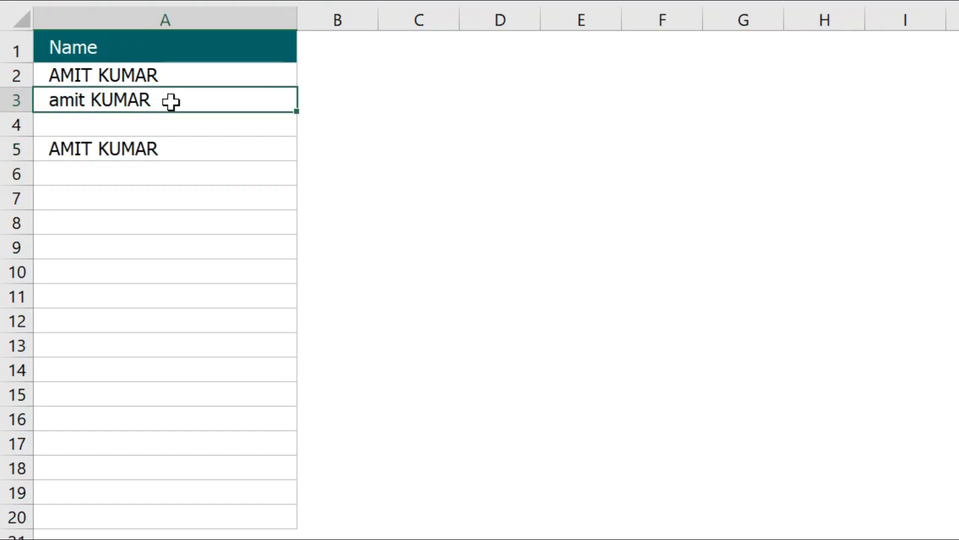
{"action": "left_click", "coordinate": [132, 149]}
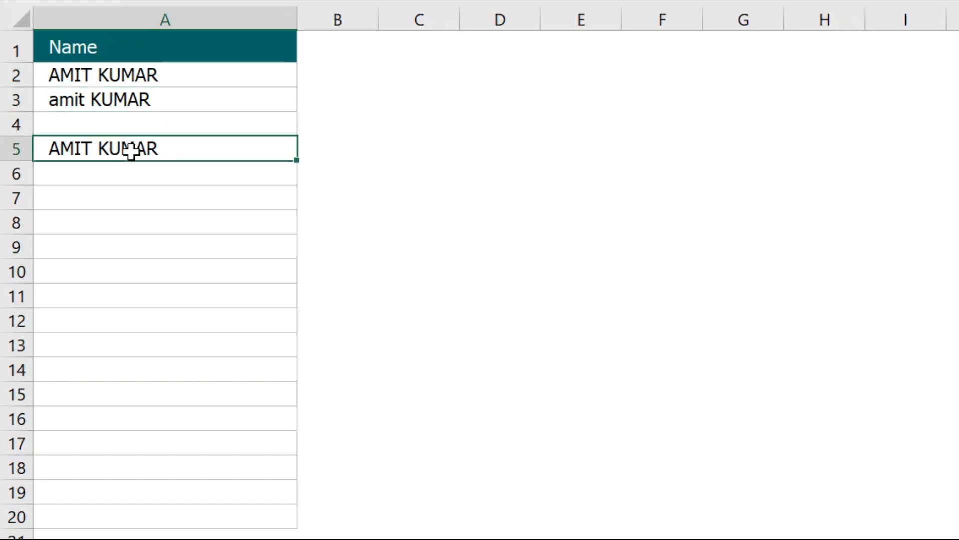
{"action": "left_click", "coordinate": [154, 220]}
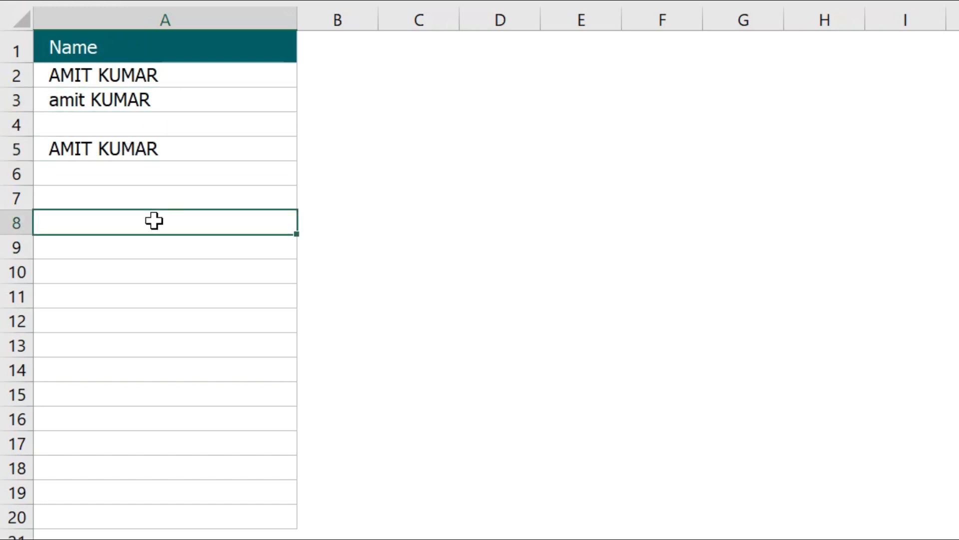
{"action": "type", "text": "="}
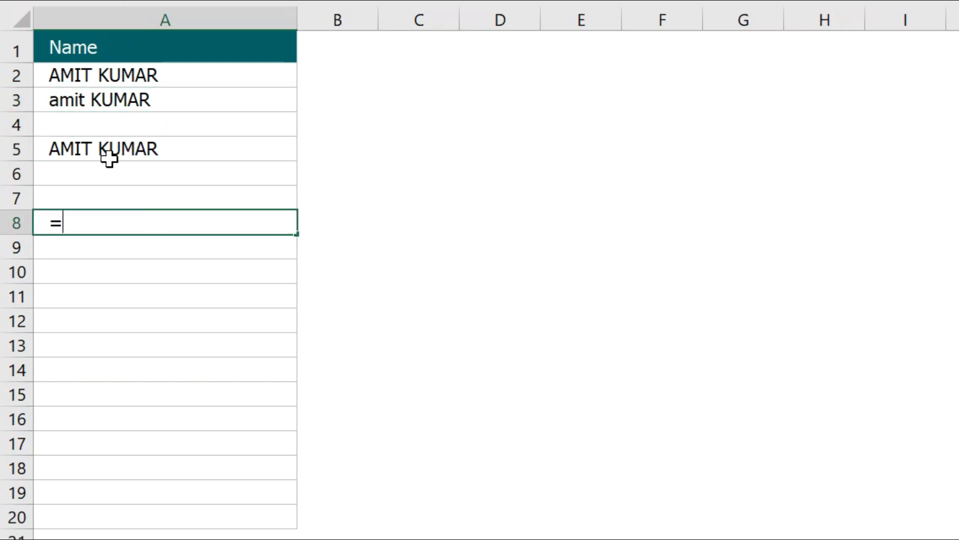
{"action": "left_click", "coordinate": [143, 101]}
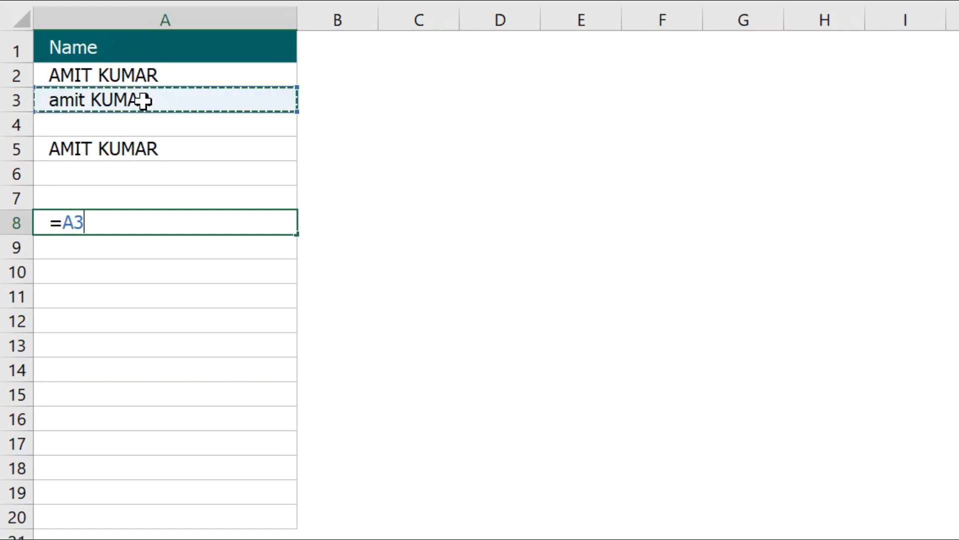
{"action": "type", "text": "="}
{"action": "left_click", "coordinate": [142, 150]}
{"action": "key", "text": "Return"}
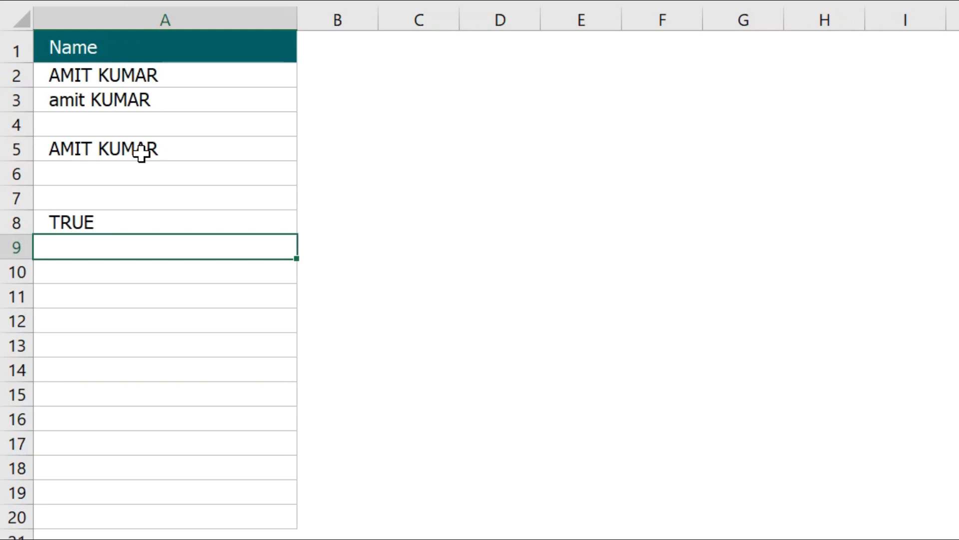
Step: Enter a case-sensitive comparison of cells A3 and A5 in cell A9 with the EXACT function
{"action": "type", "text": "="}
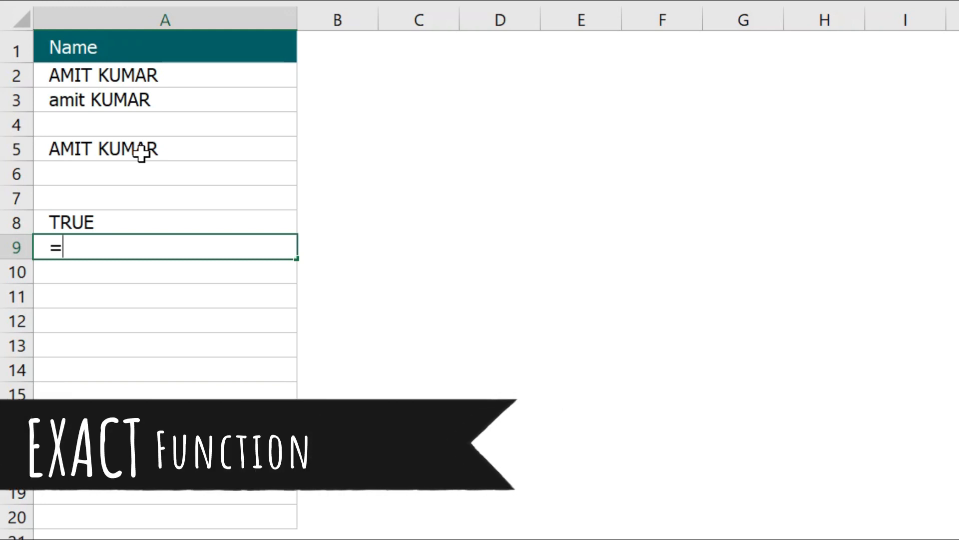
{"action": "type", "text": "EXACT"}
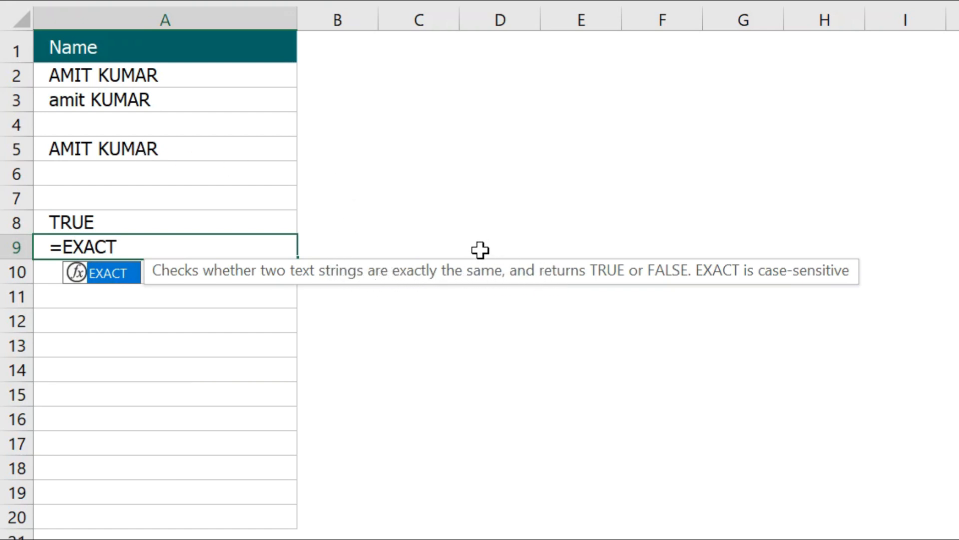
{"action": "type", "text": "("}
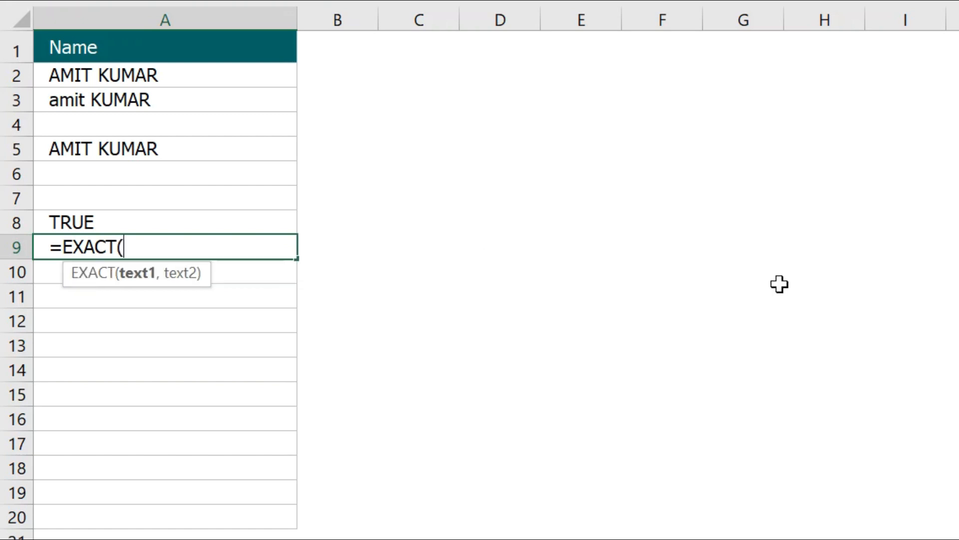
{"action": "left_click", "coordinate": [145, 104]}
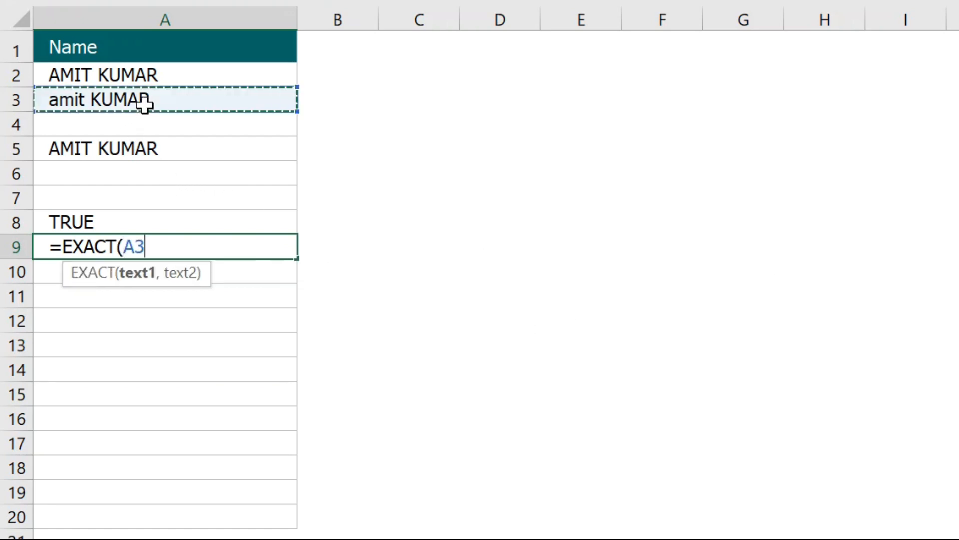
{"action": "type", "text": ","}
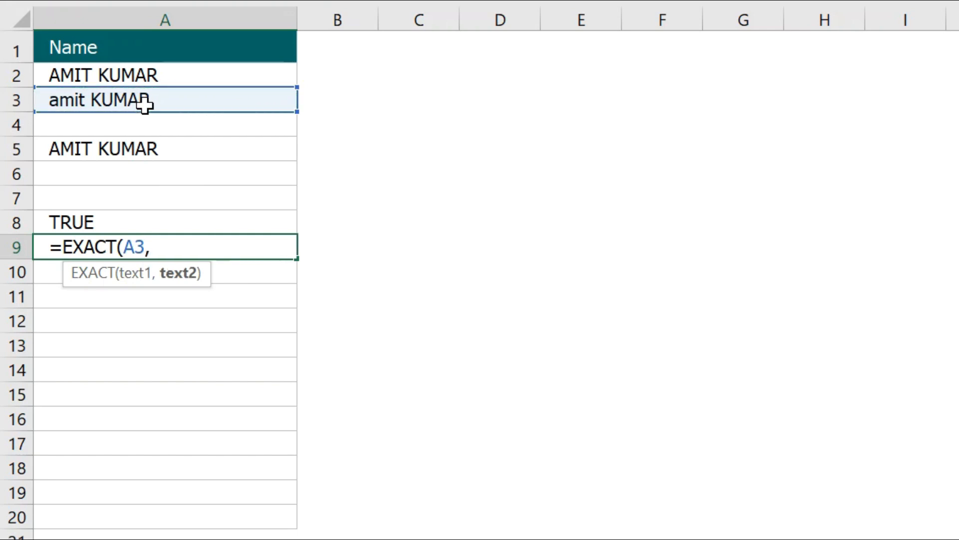
{"action": "left_click", "coordinate": [132, 148]}
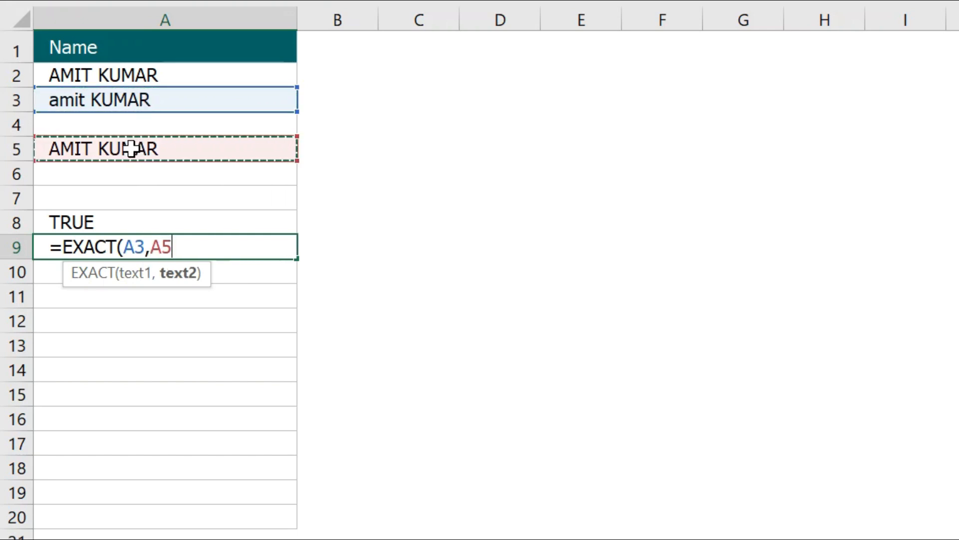
{"action": "key", "text": "Return"}
Step: Examine the comparison formulas in cells A8 and A9 without changing them
{"action": "left_click", "coordinate": [118, 242]}
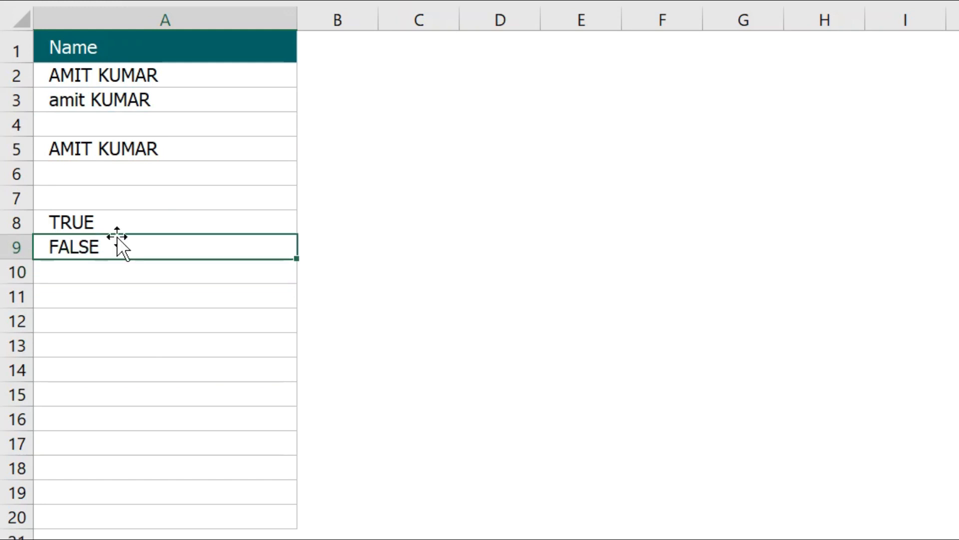
{"action": "double_click", "coordinate": [120, 223]}
{"action": "key", "text": "Escape"}
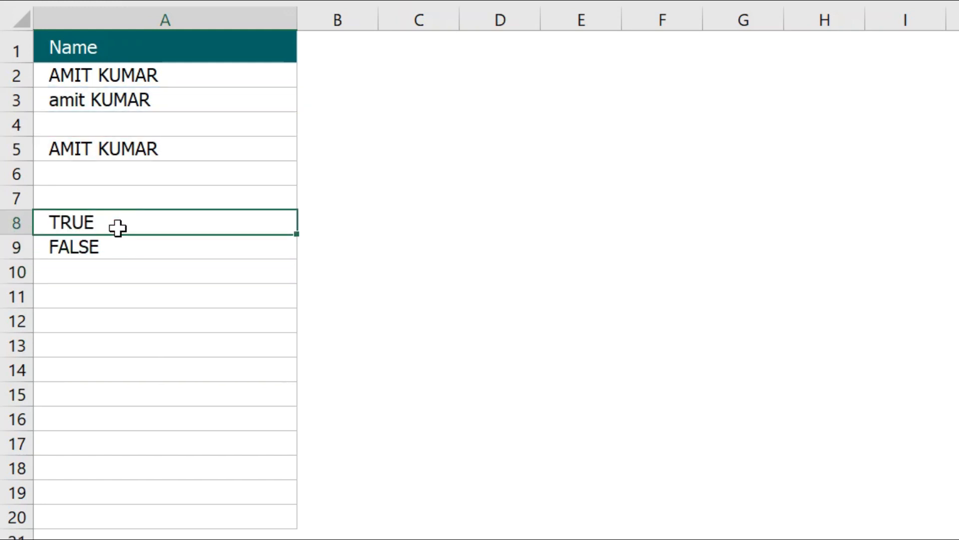
{"action": "double_click", "coordinate": [118, 247]}
{"action": "key", "text": "Escape"}
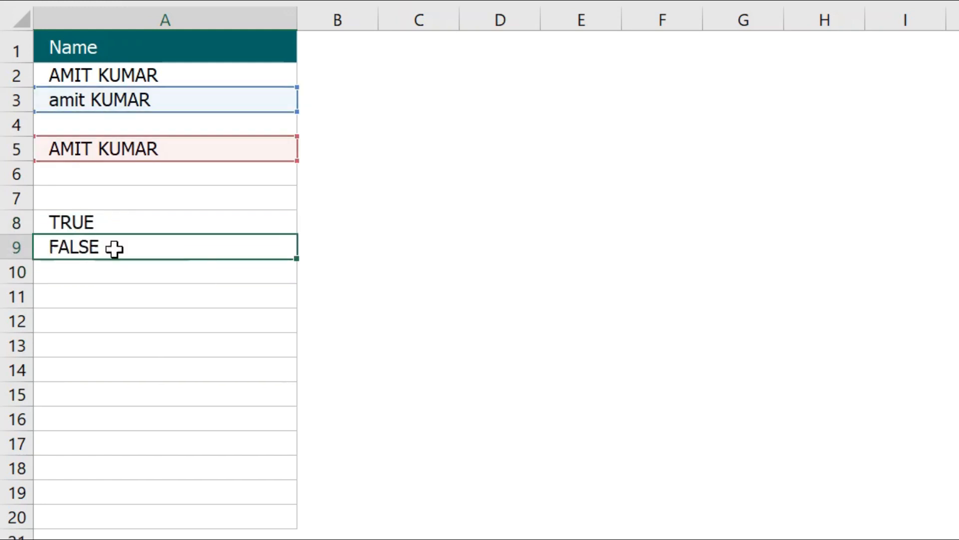
Step: Clear the contents of the Name list in range A2:A20
{"action": "left_click_drag", "start_coordinate": [195, 75], "coordinate": [199, 250]}
{"action": "left_click_drag", "start_coordinate": [201, 293], "coordinate": [219, 516]}
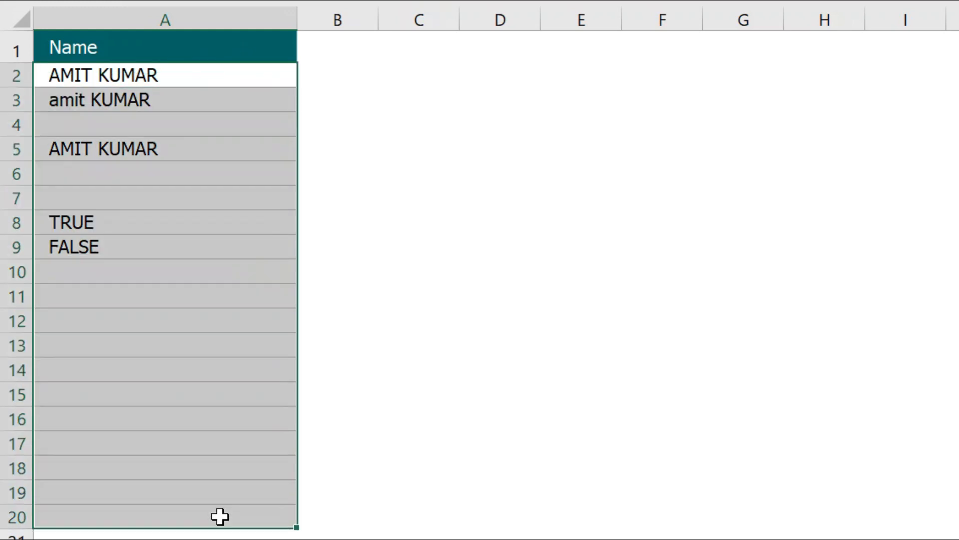
{"action": "key", "text": "Delete"}
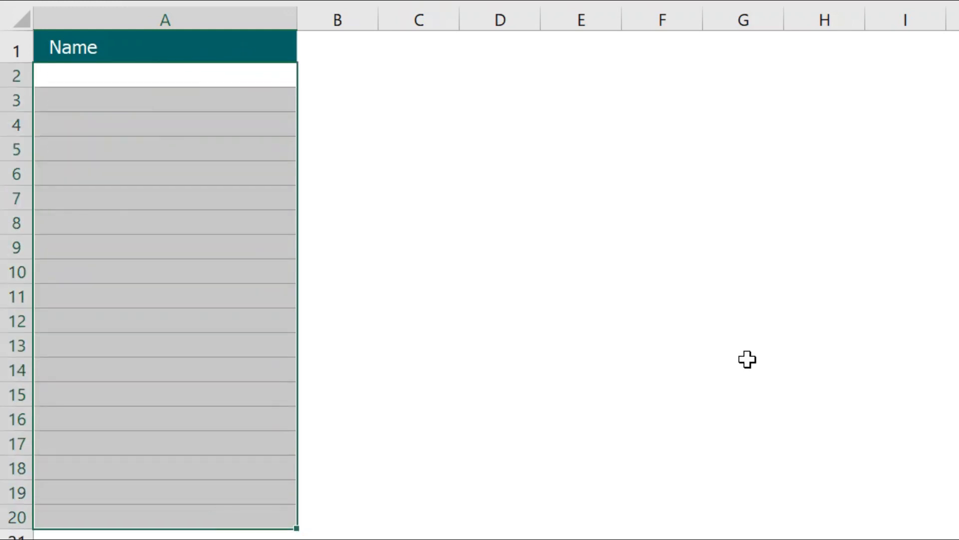
Step: Define a Custom data validation rule for A2:A20 with the formula =EXACT(A2,UPPER(A2))
{"action": "key", "text": "alt+d"}
{"action": "key", "text": "l"}
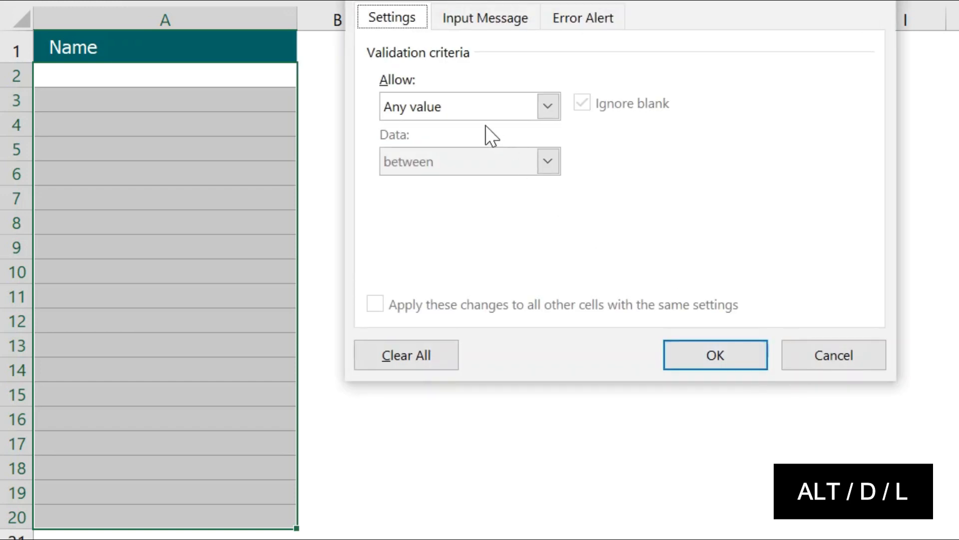
{"action": "left_click", "coordinate": [406, 114]}
{"action": "left_click", "coordinate": [402, 256]}
{"action": "left_click", "coordinate": [469, 214]}
{"action": "type", "text": "=EXACT("}
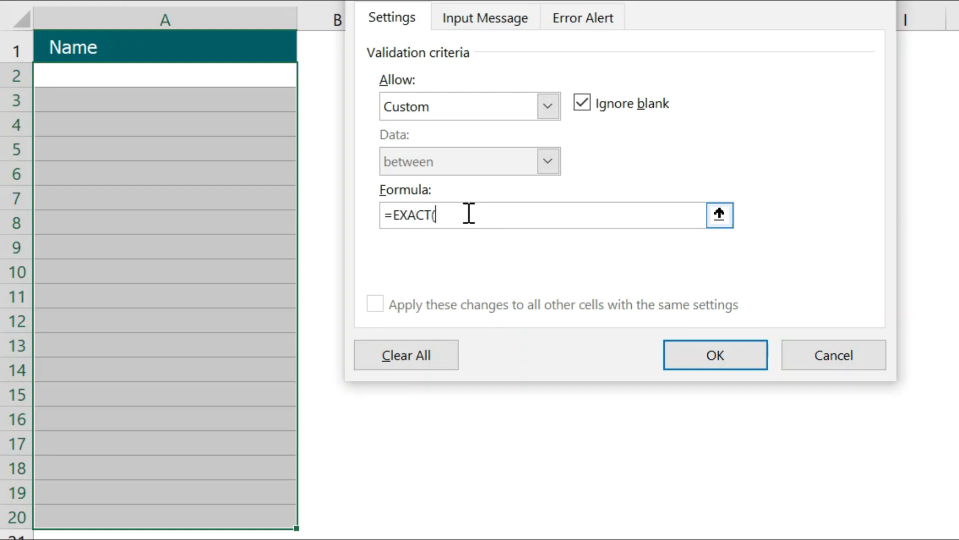
{"action": "left_click", "coordinate": [242, 80]}
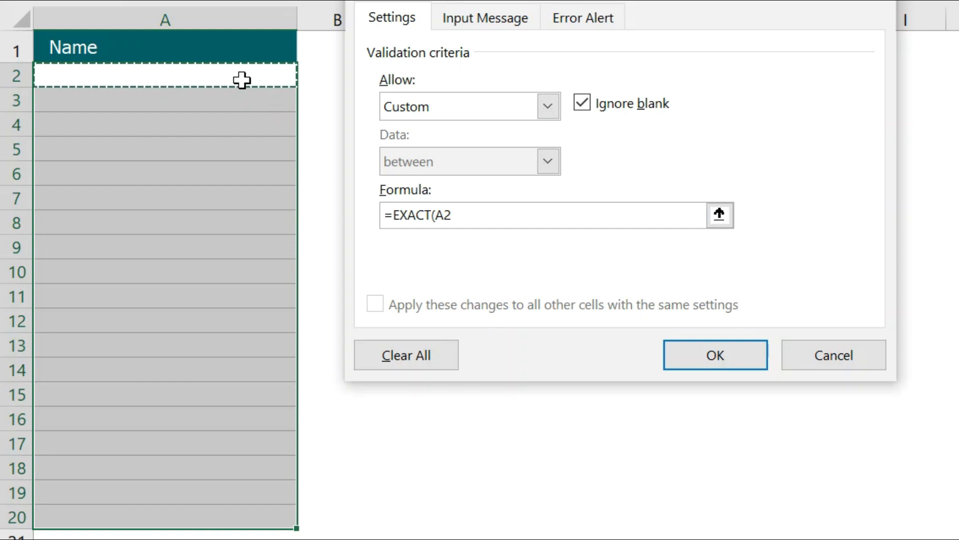
{"action": "type", "text": ",UPPER("}
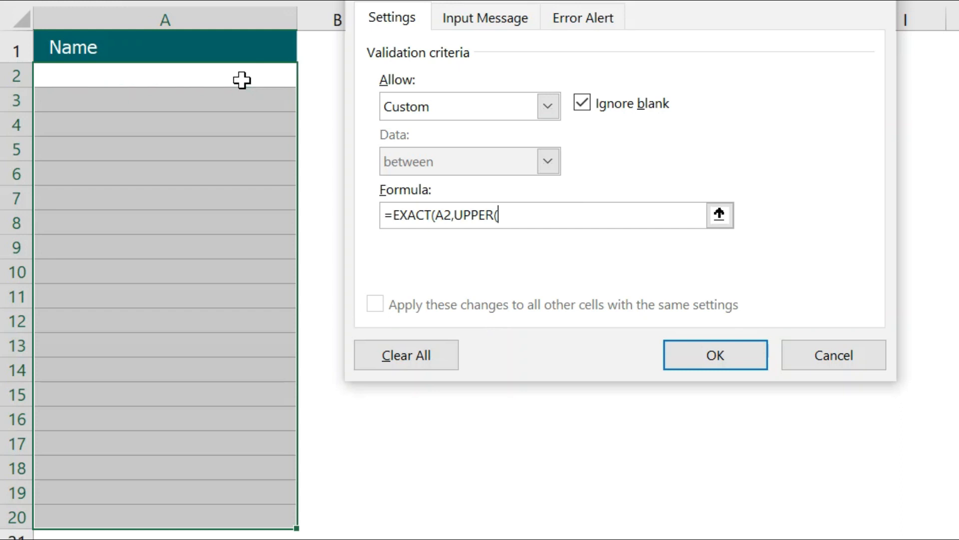
{"action": "left_click", "coordinate": [131, 76]}
{"action": "type", "text": ")"}
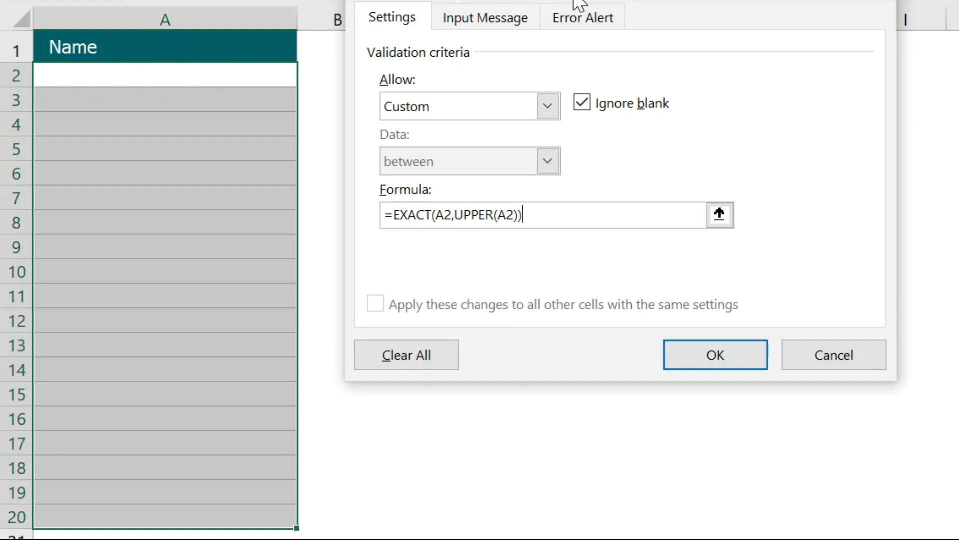
Step: Set the rule's error alert to title "Invalid Input" and message "Only CAPITAL letters are allowed.", and apply the validation
{"action": "left_click", "coordinate": [575, 23]}
{"action": "left_click", "coordinate": [637, 142]}
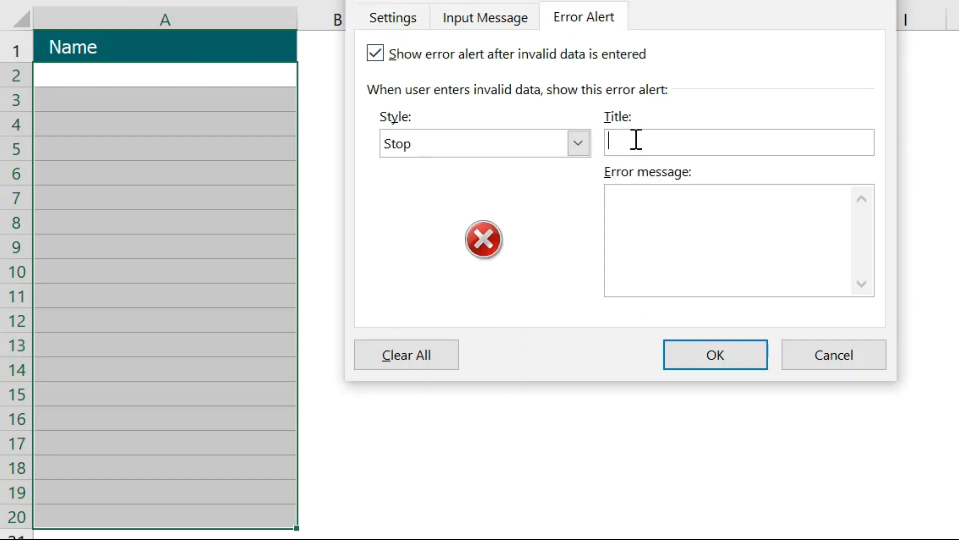
{"action": "type", "text": "Invalid Input"}
{"action": "key", "text": "Tab"}
{"action": "type", "text": "Only C"}
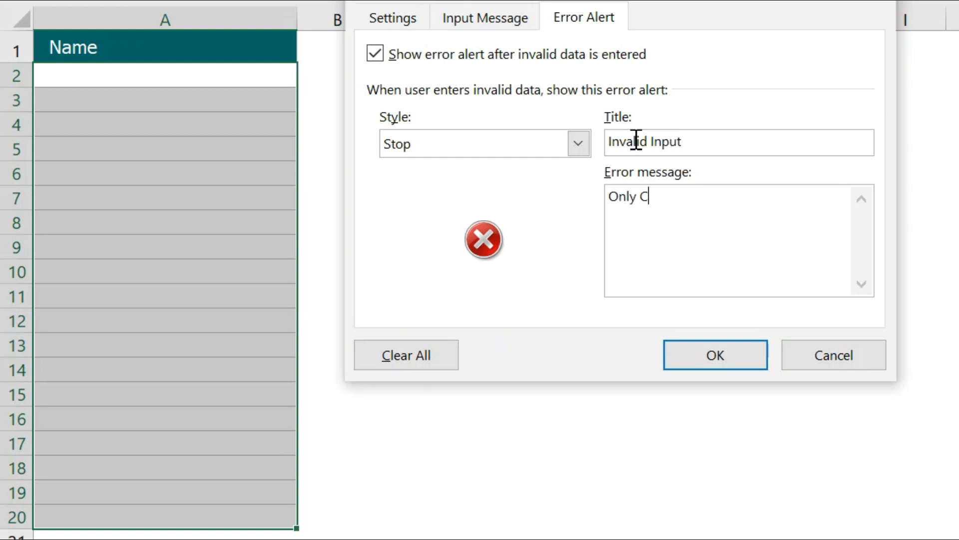
{"action": "type", "text": "APITAL letters are allowed."}
{"action": "left_click", "coordinate": [714, 355]}
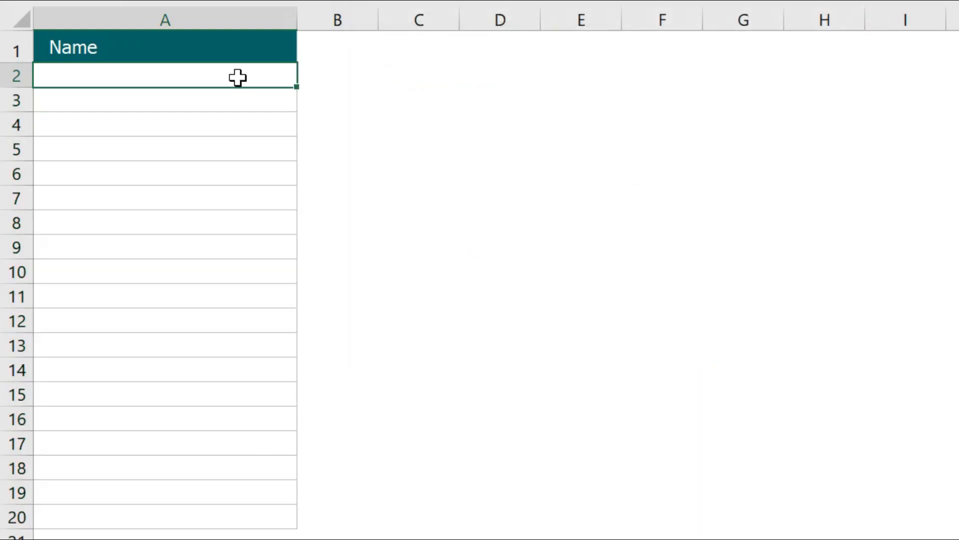
Step: Try to enter a sample full name with only its initials capitalized in cell A2 to test the rule
{"action": "type", "text": "Amit Kumar"}
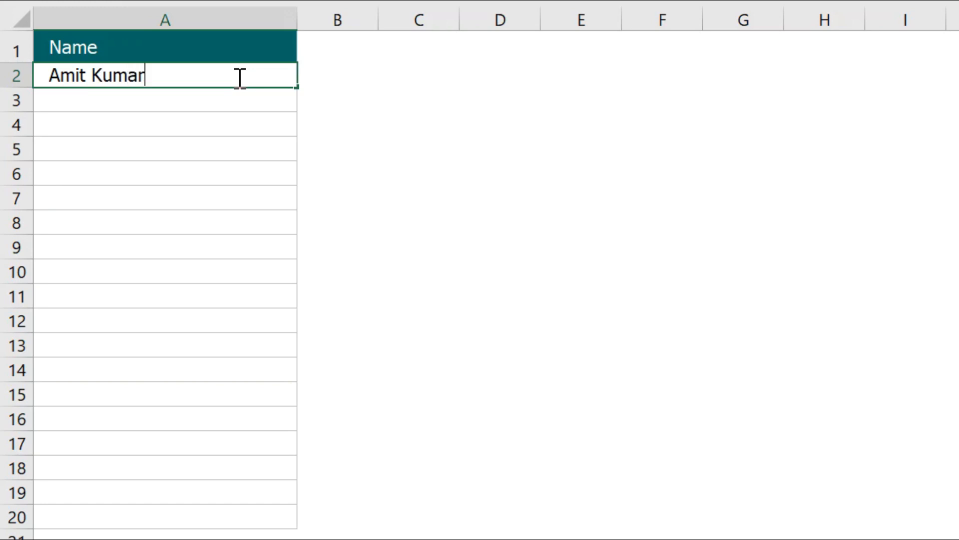
{"action": "key", "text": "Return"}
{"action": "key", "text": "Escape"}
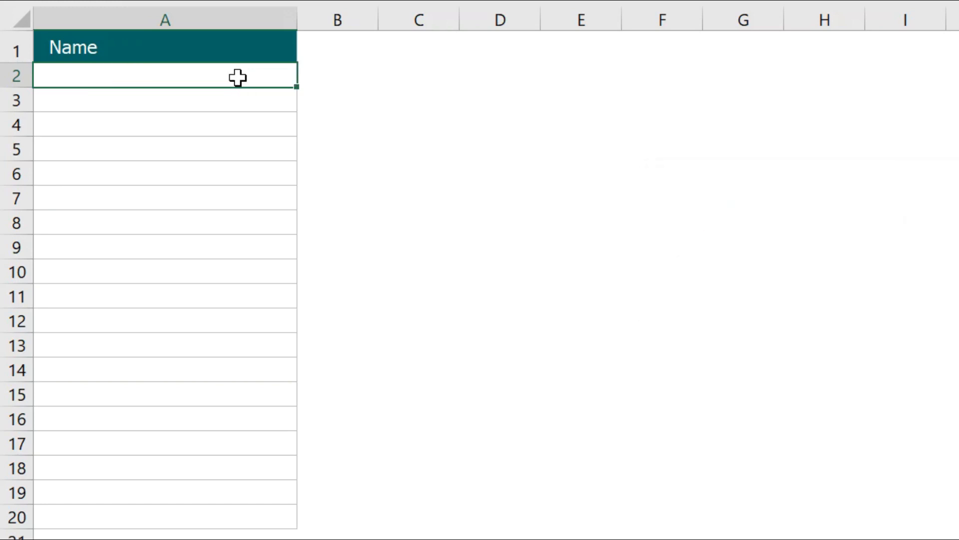
Step: Enter a sample full name in cell A2 and a different first name in cell A3, both in all uppercase letters
{"action": "type", "text": "AMIT KU"}
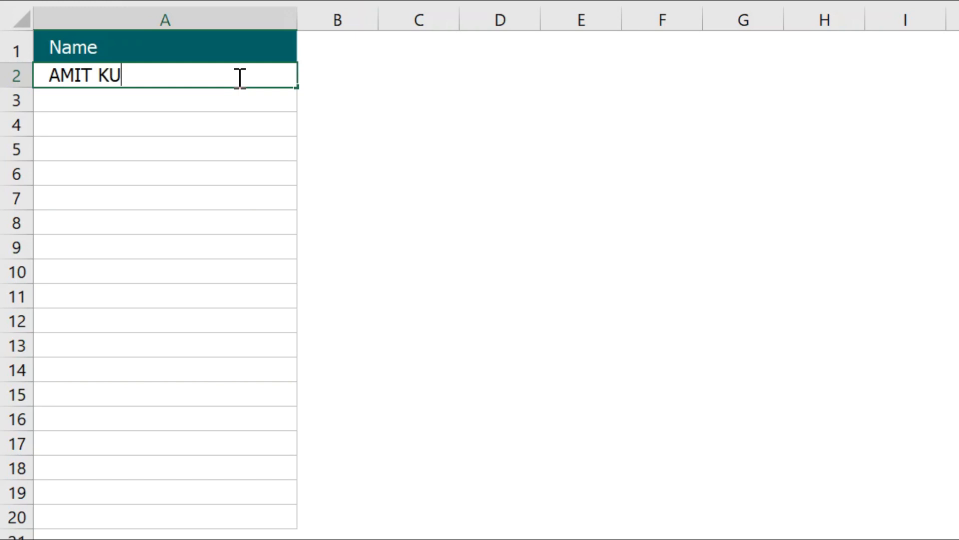
{"action": "type", "text": "MAR"}
{"action": "key", "text": "Return"}
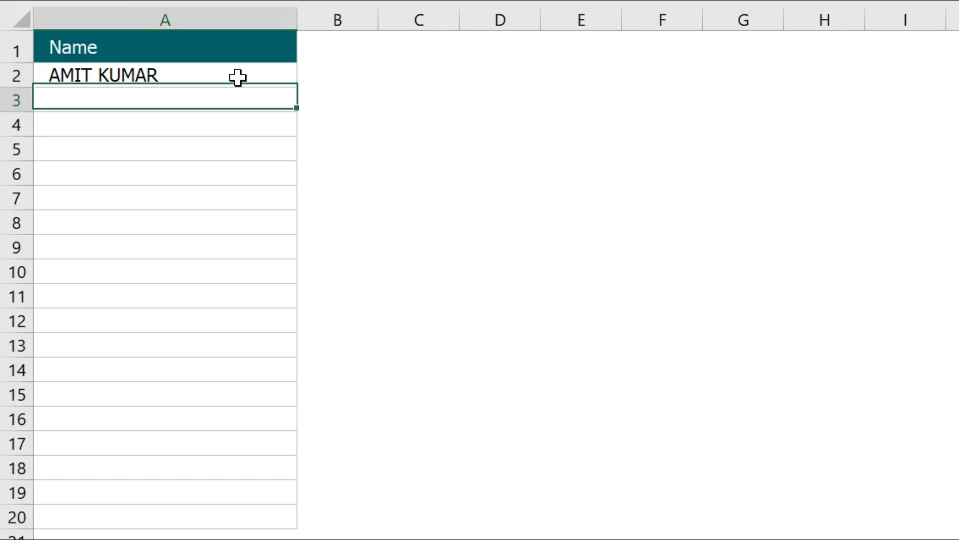
{"action": "type", "text": "RAJEEV"}
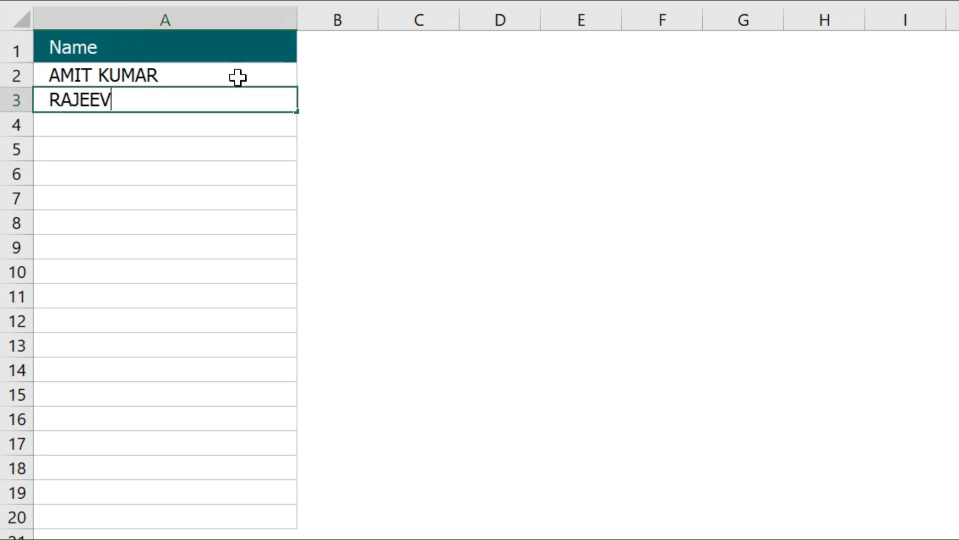
{"action": "key", "text": "Return"}
Step: Try to enter a sample first name in all lowercase letters in cell A4 to test the rule
{"action": "type", "text": "sachin"}
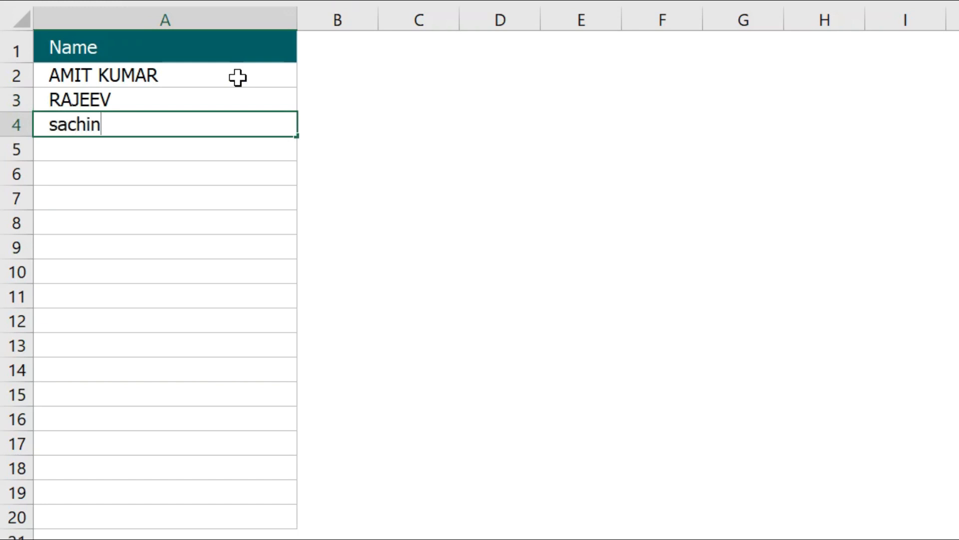
{"action": "key", "text": "Return"}
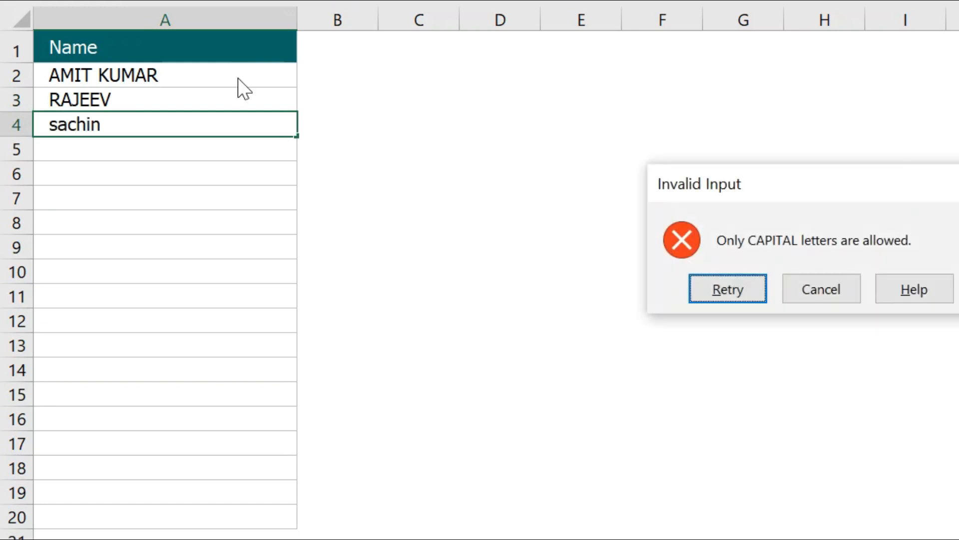
{"action": "key", "text": "Escape"}
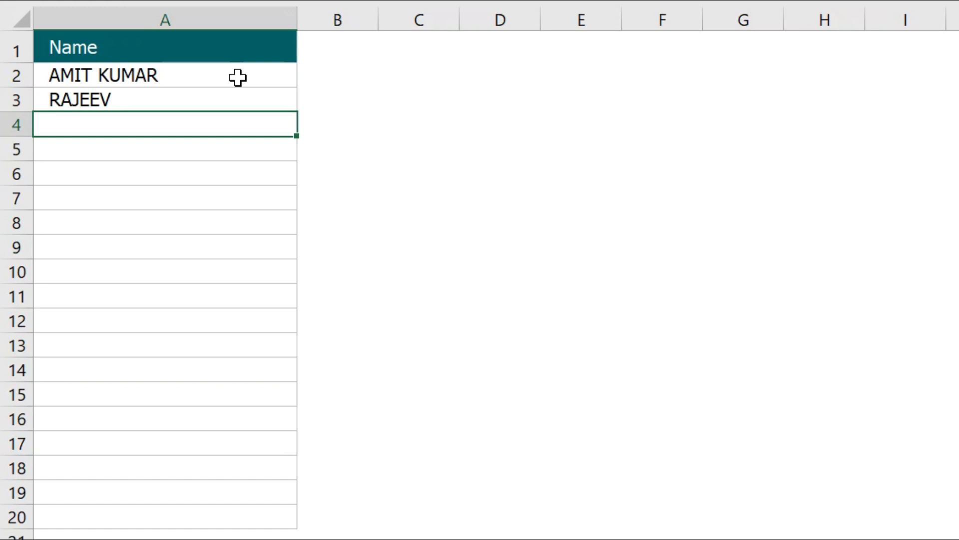